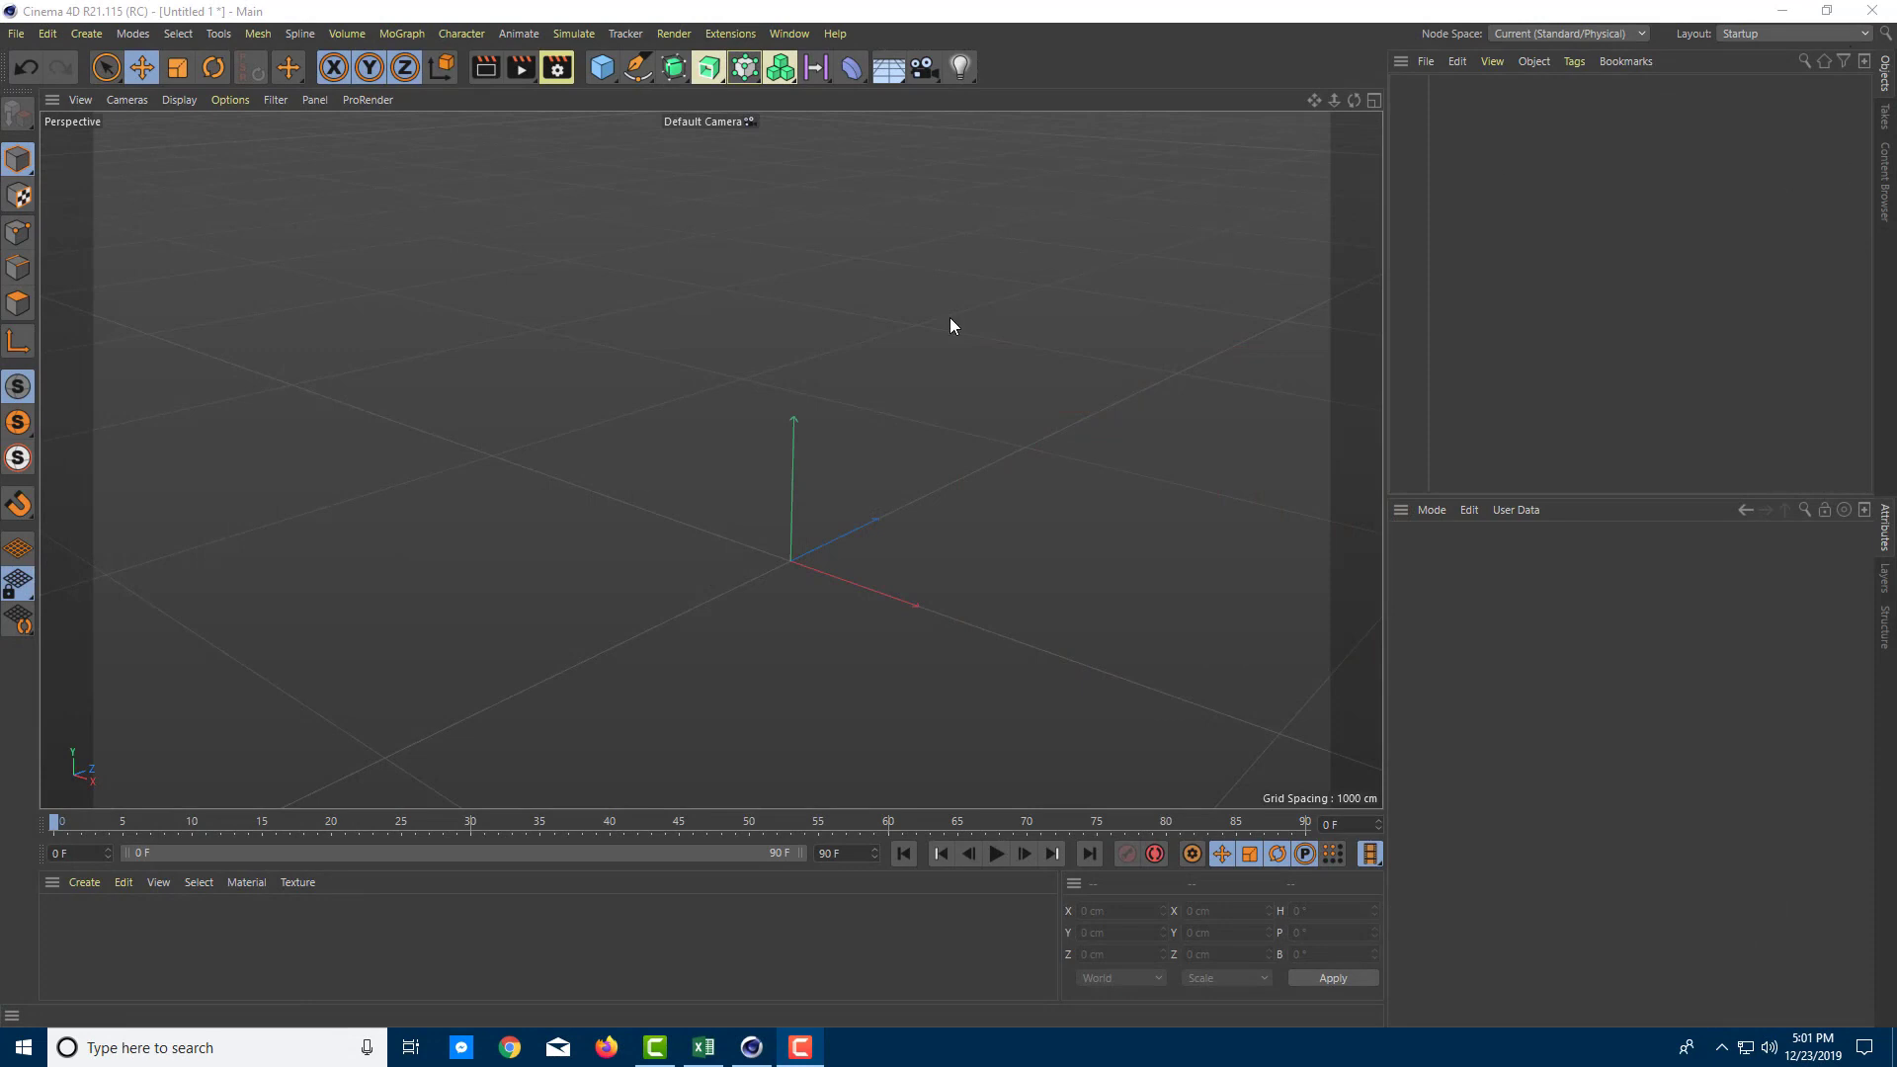
Add a Text spline object to the scene and orbit the view to face it.
left_click(1163, 313)
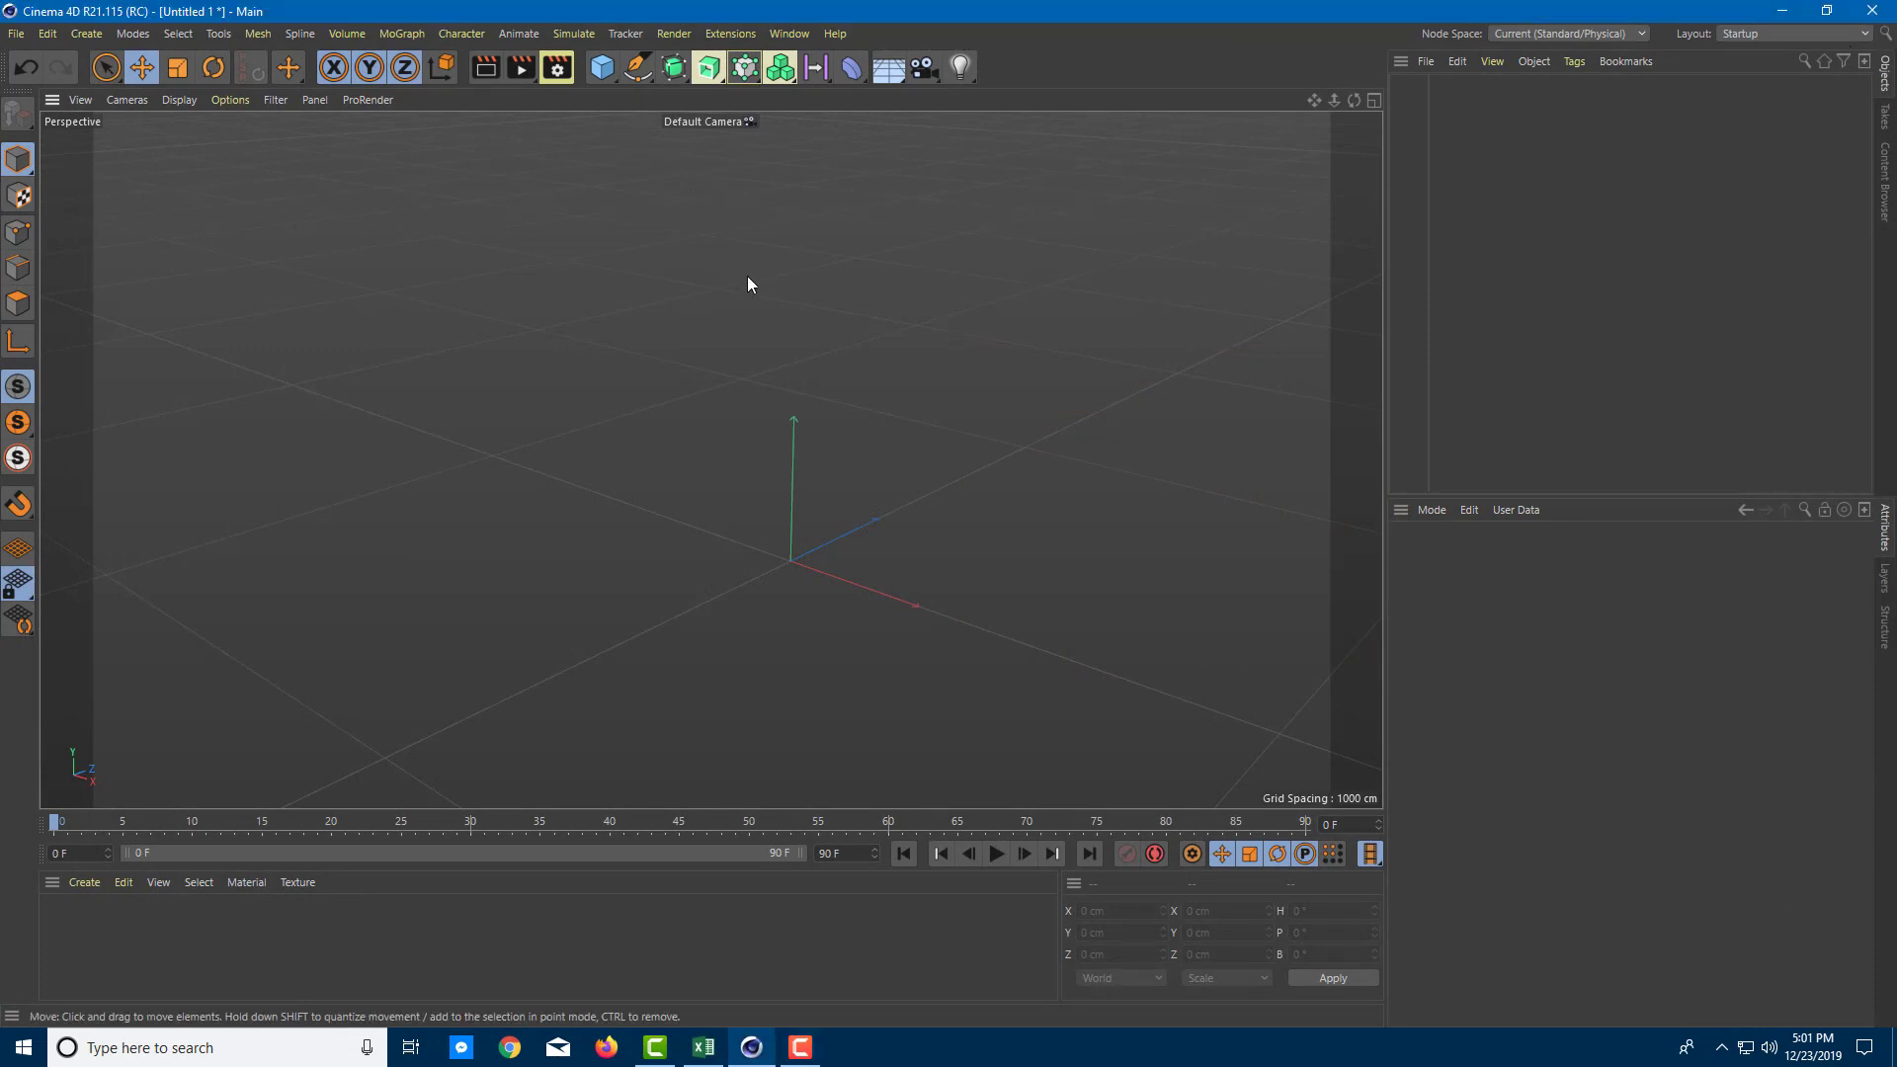
left_click(639, 70)
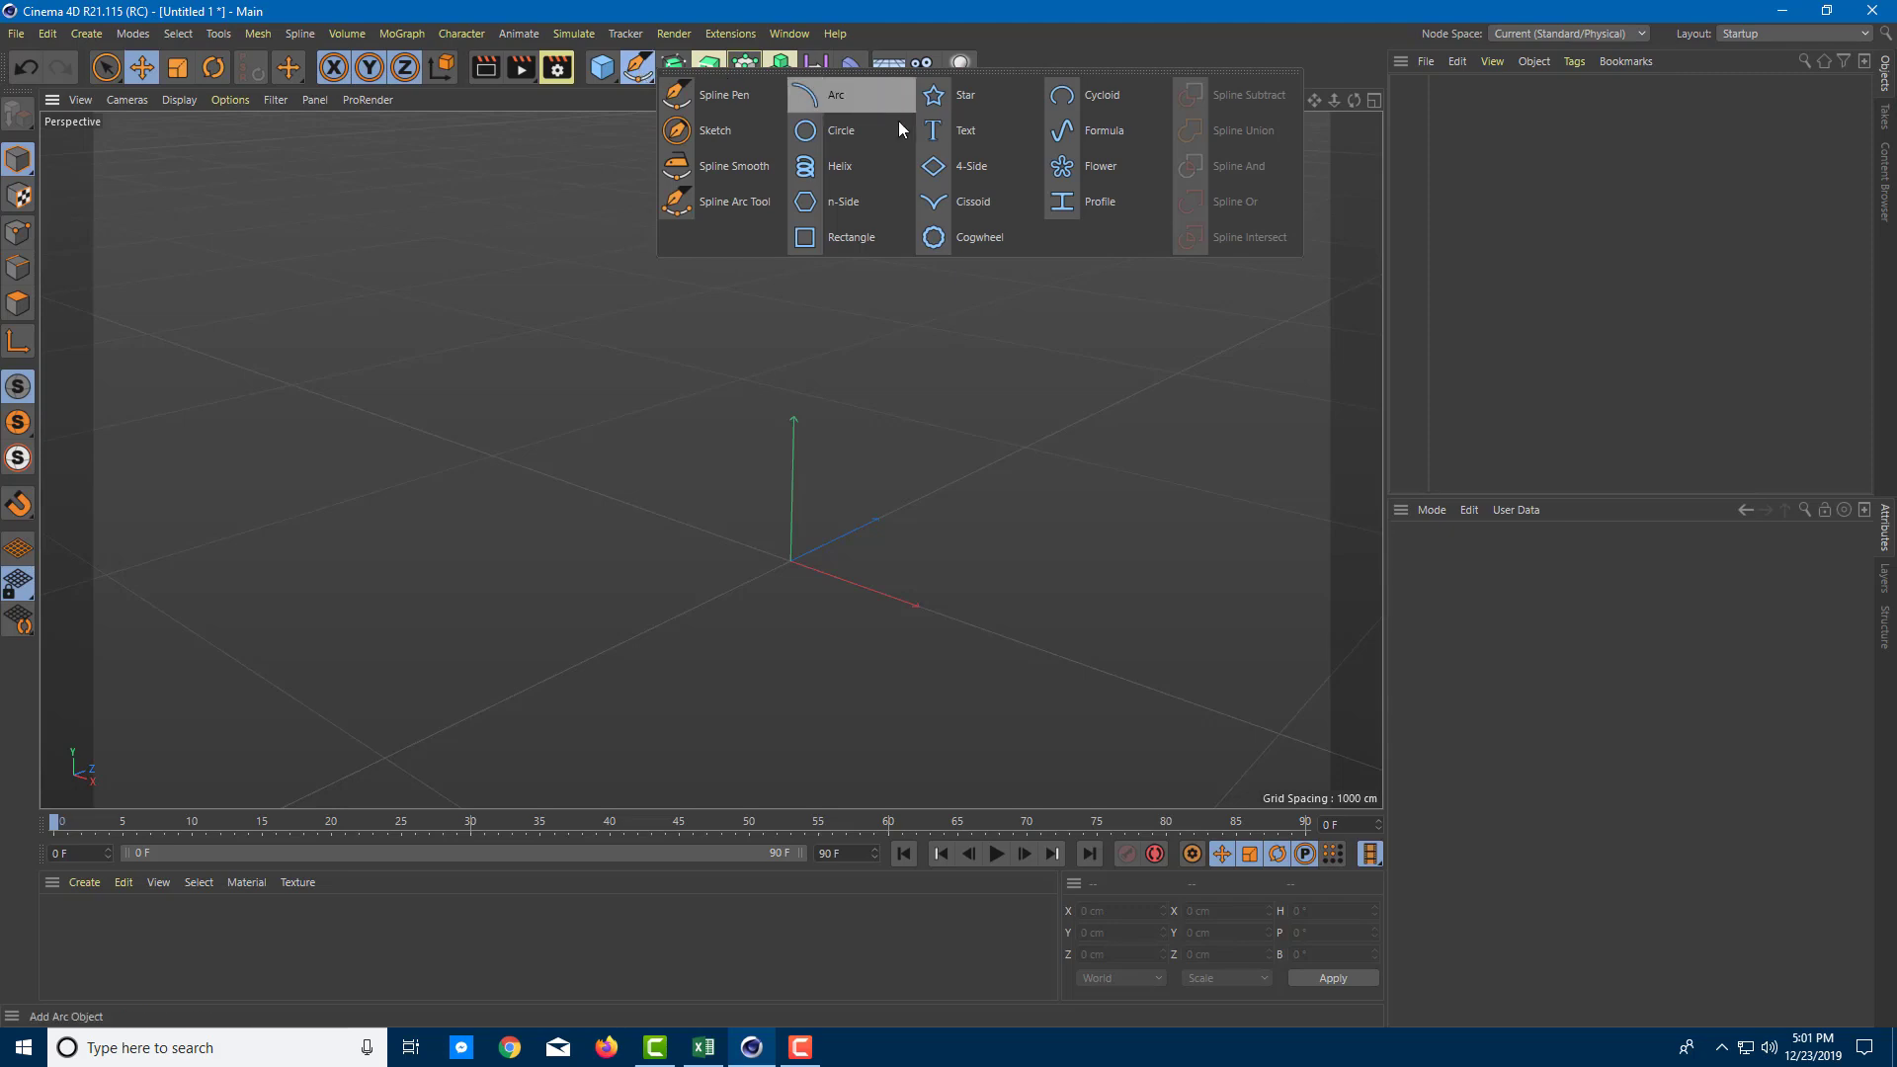
left_click(953, 146)
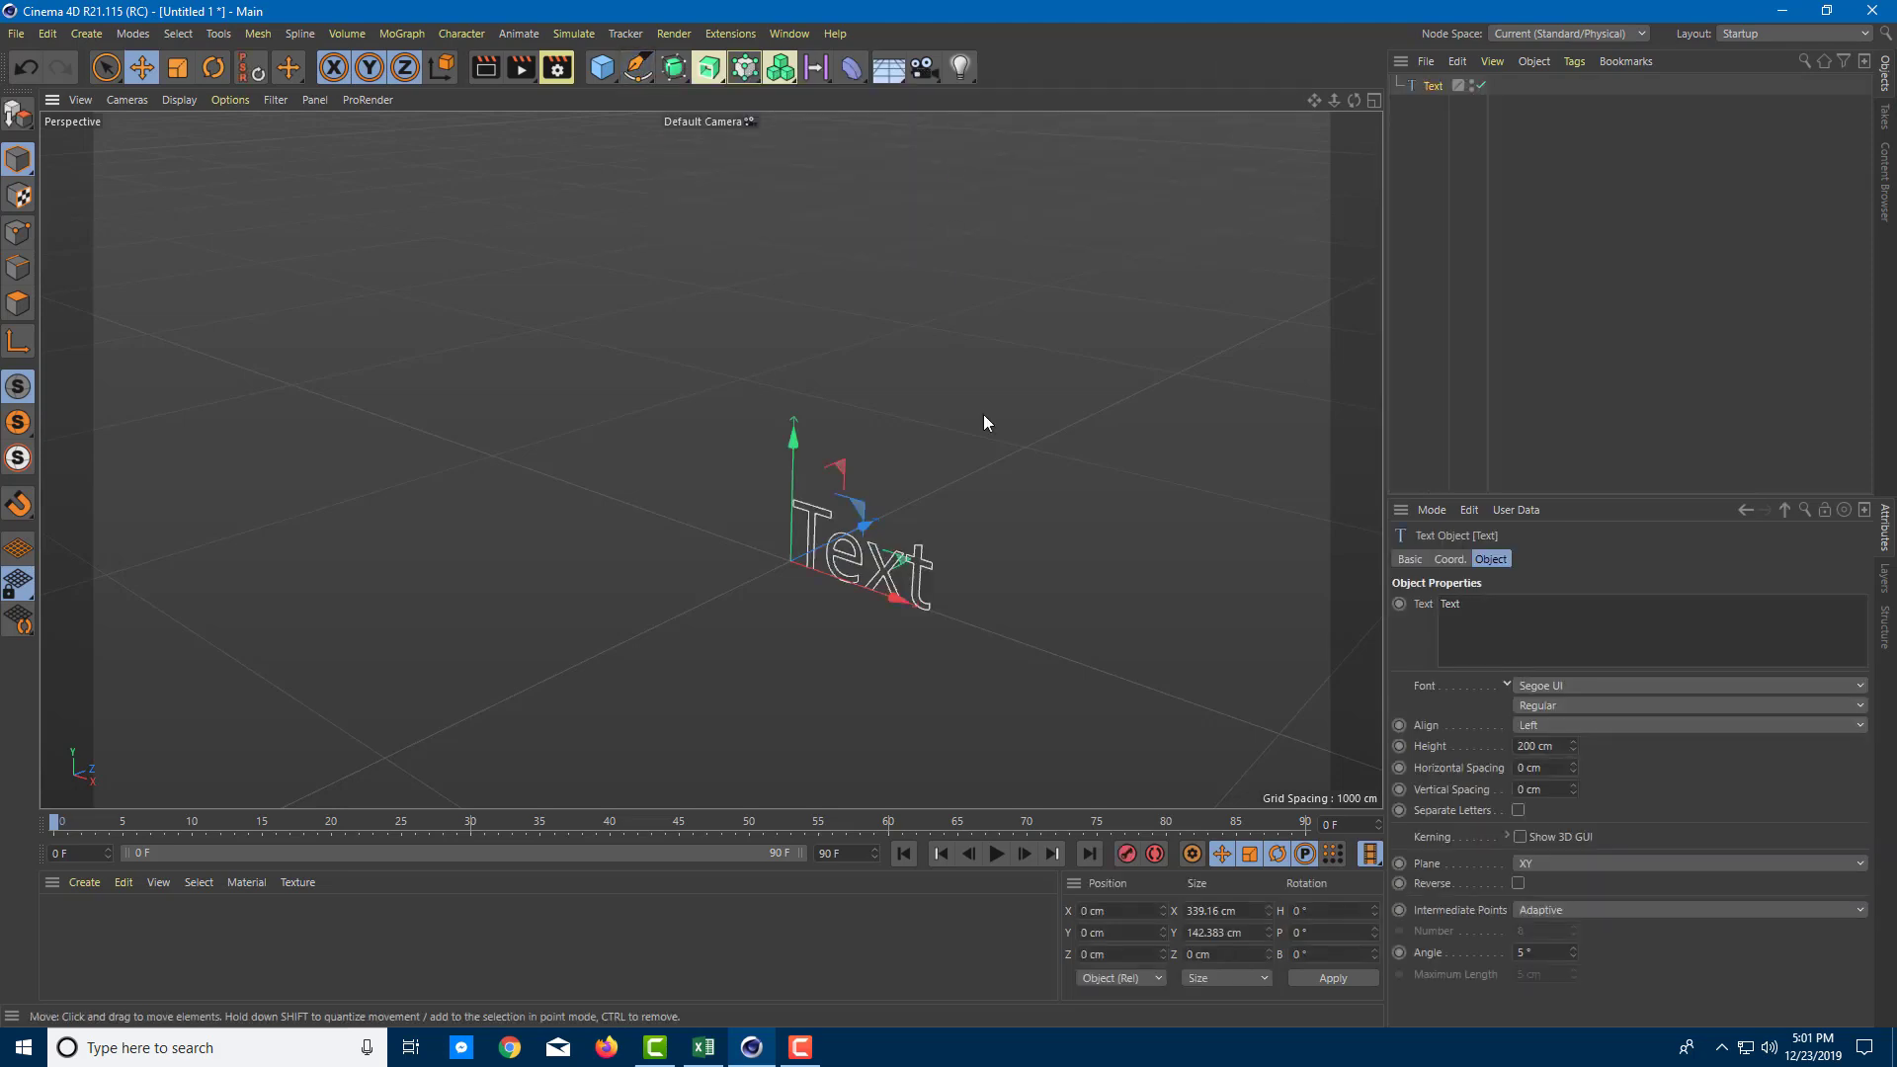
scroll(1011, 646, "up", 3)
scroll(697, 495, "up", 3)
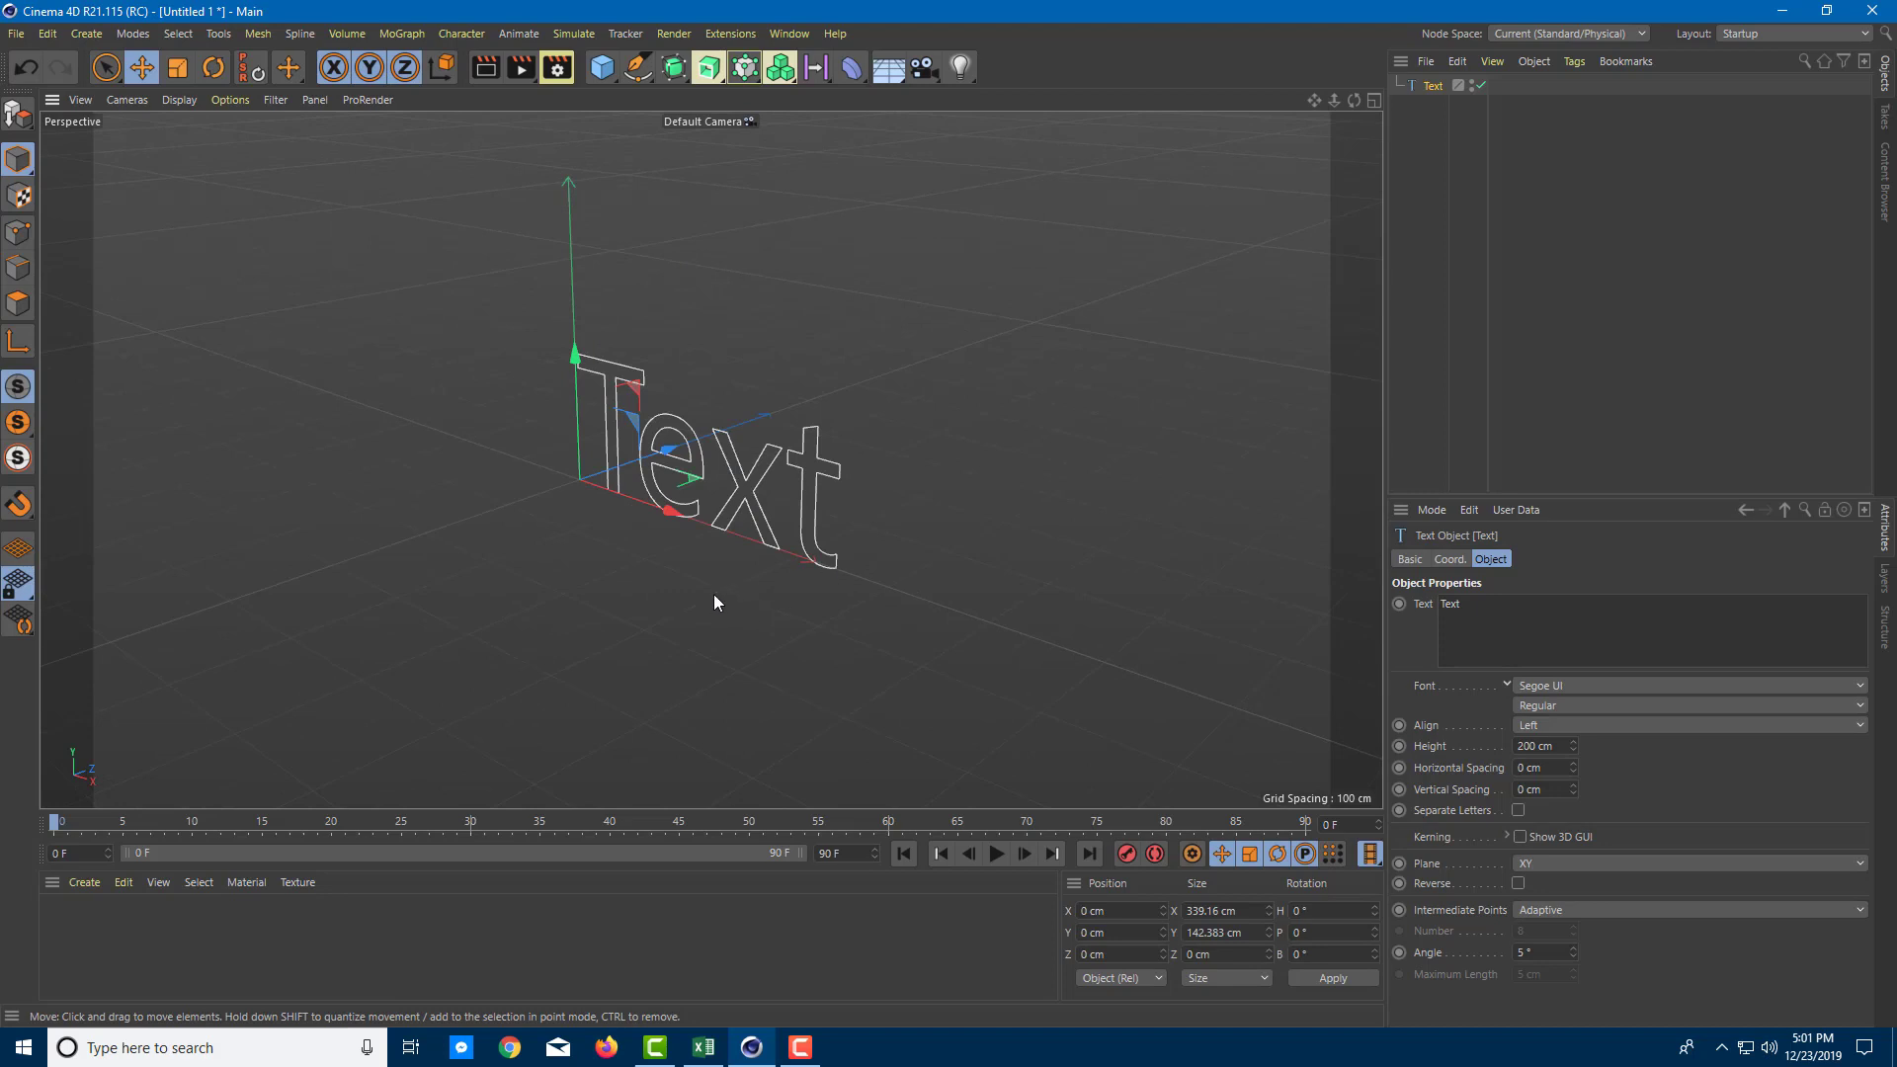
left_click_drag(714, 597, 850, 589, "alt")
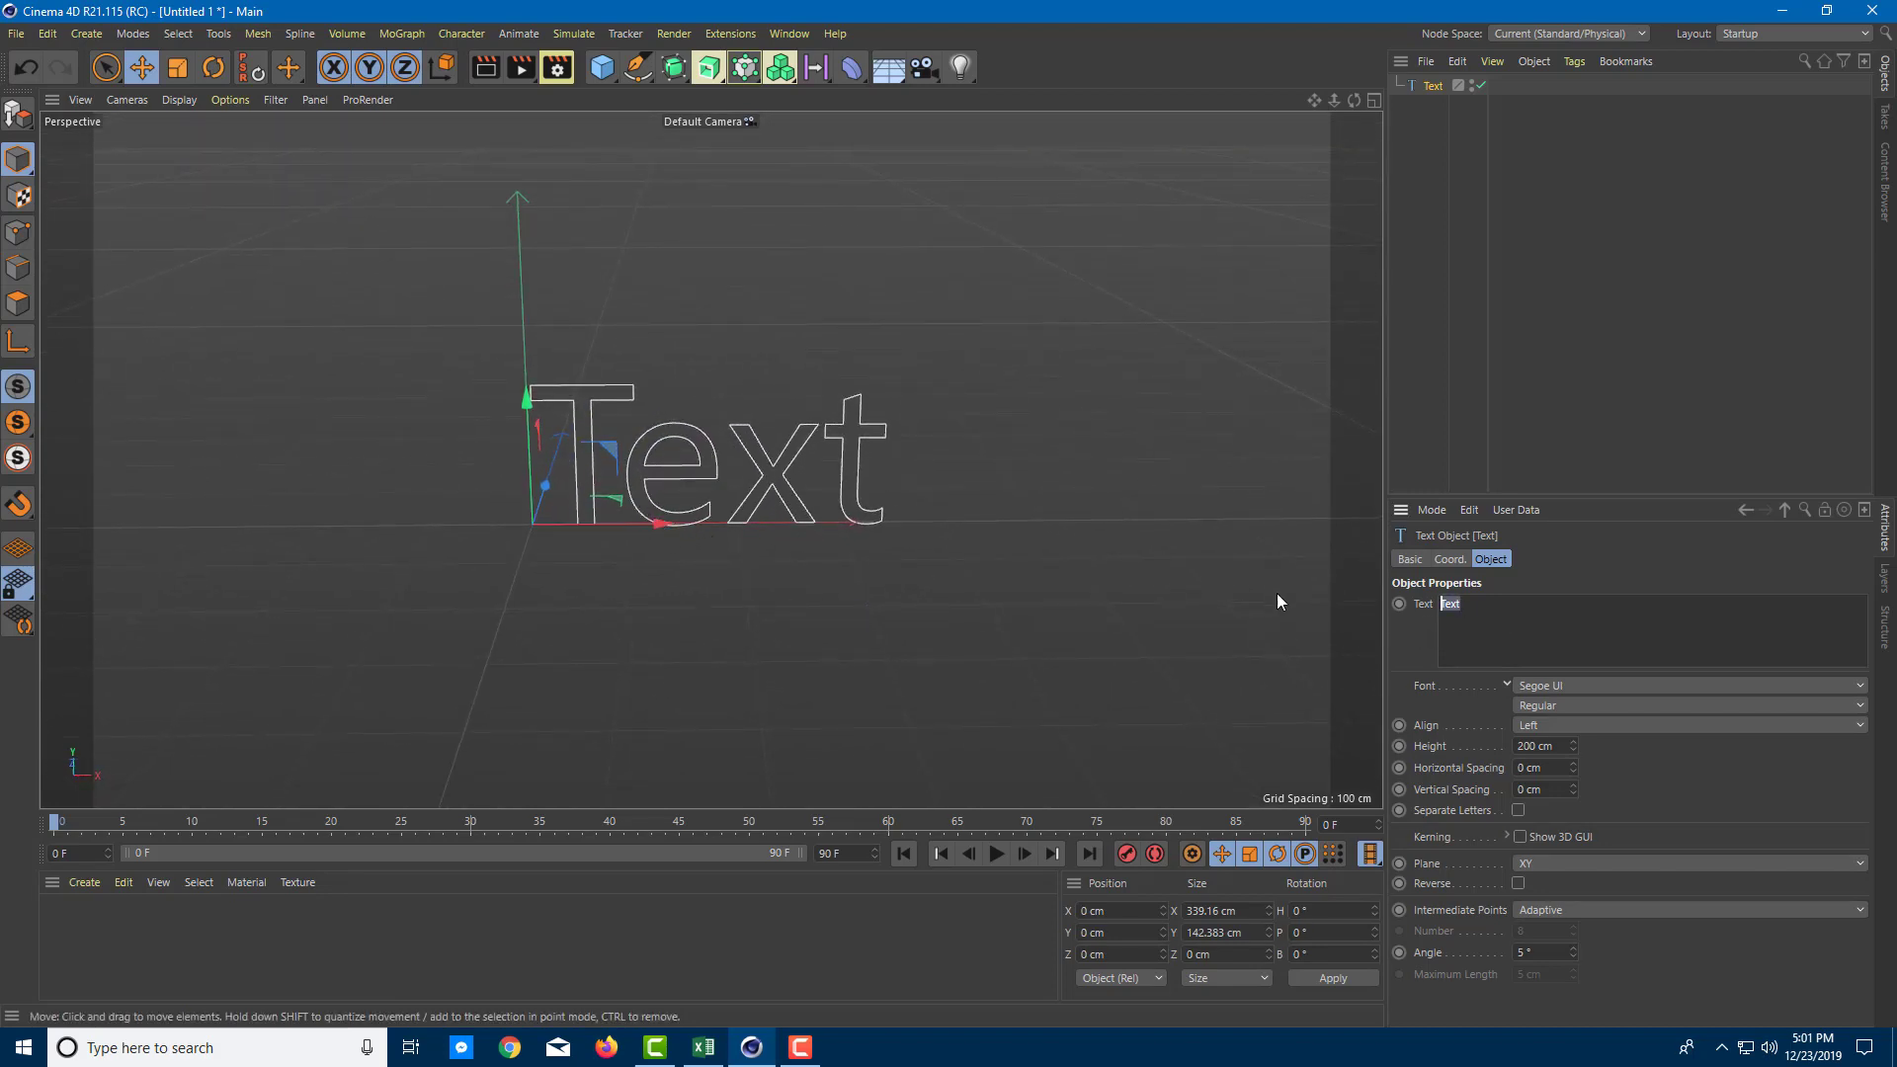
Replace the default wording 'Text' with 'TutorTube'.
left_click(1577, 608)
key("ctrl+a")
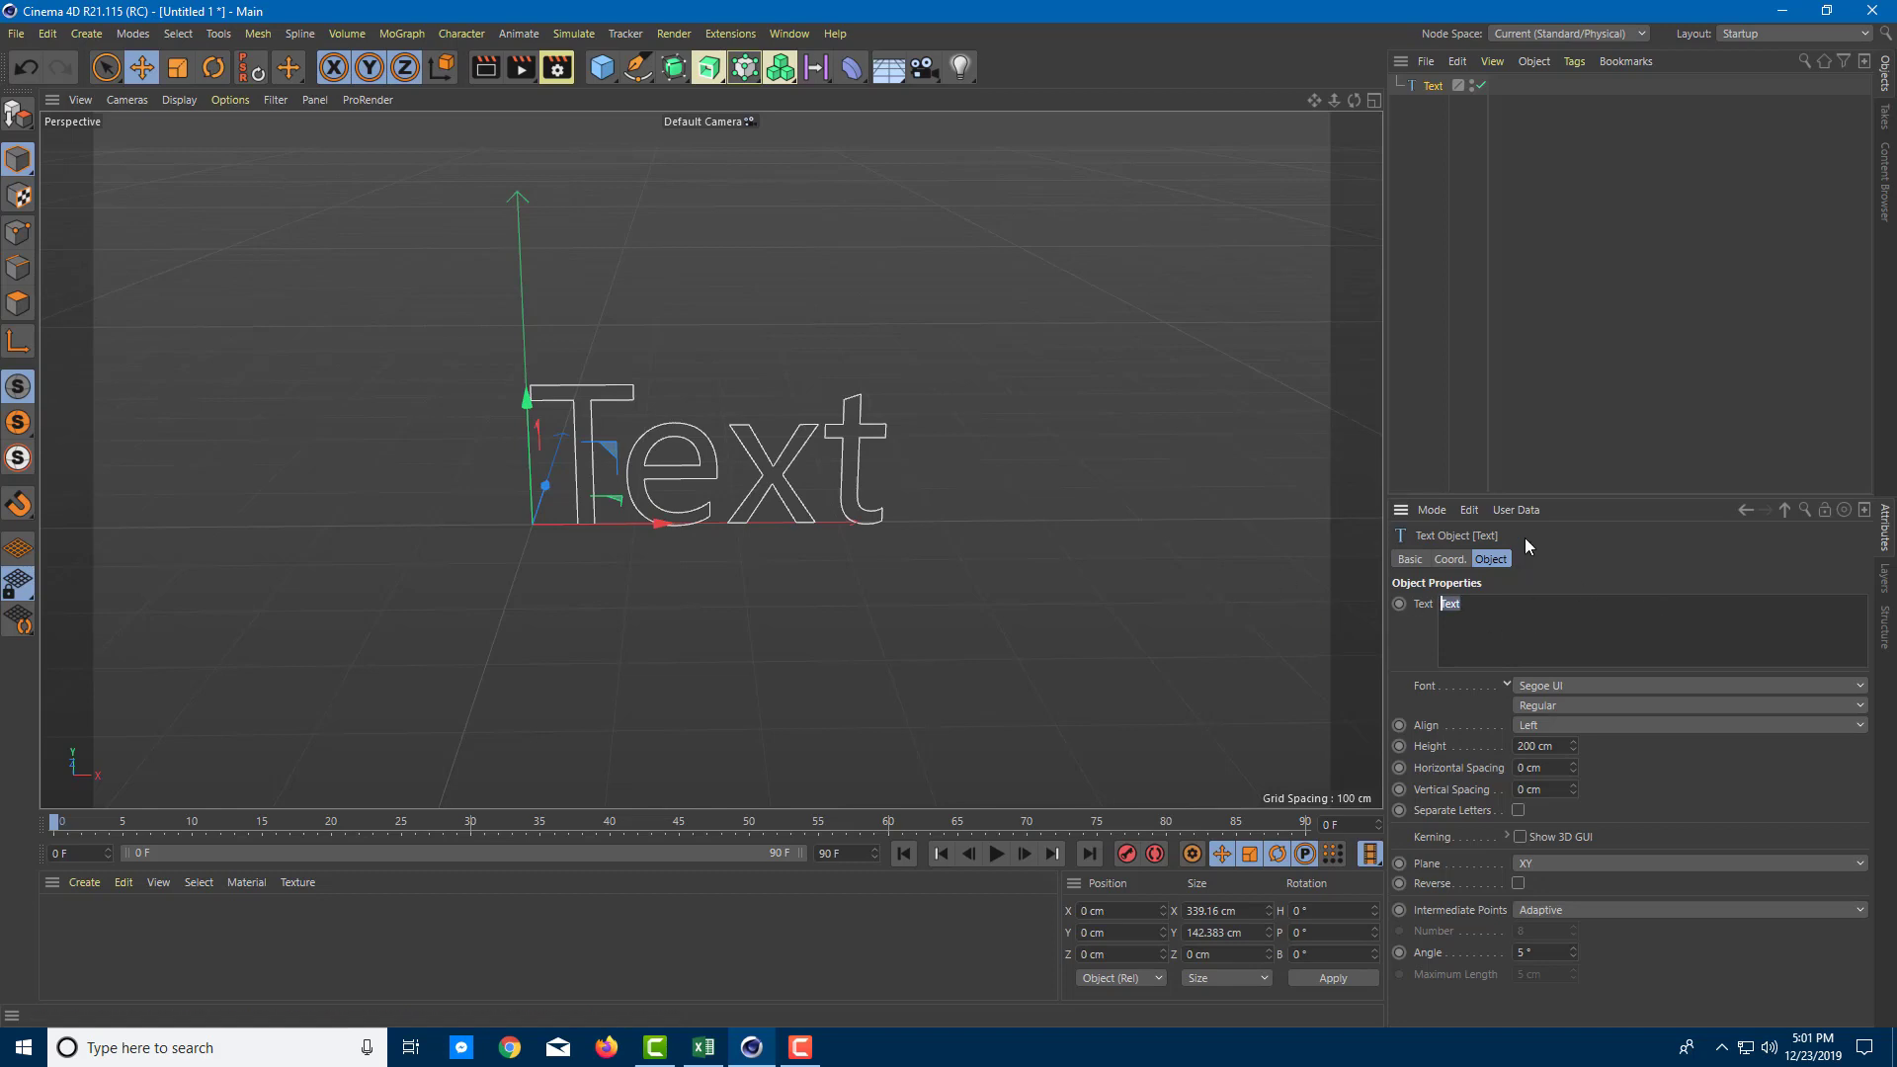
left_click(1631, 620)
key("ctrl+a")
type("TutorTube")
left_click(1124, 573)
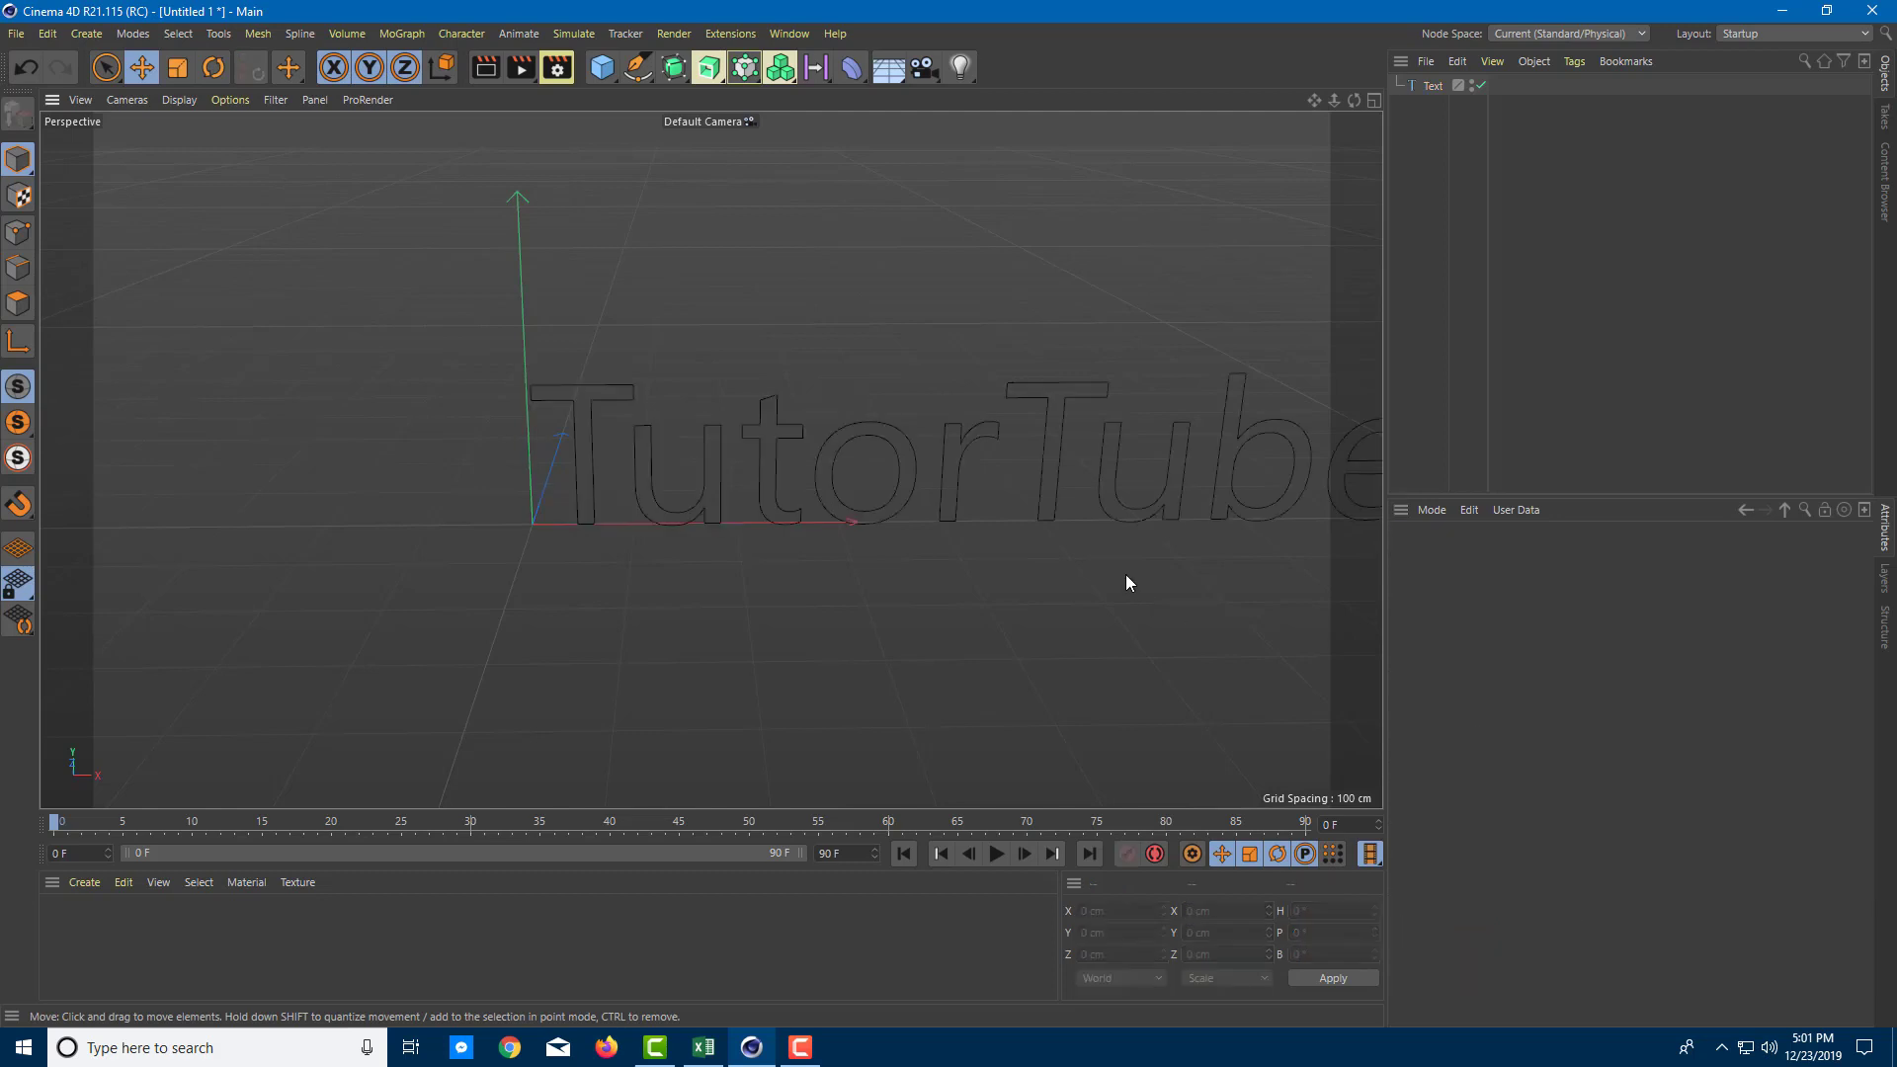
left_click_drag(1124, 573, 1136, 477, "alt")
left_click(1125, 476)
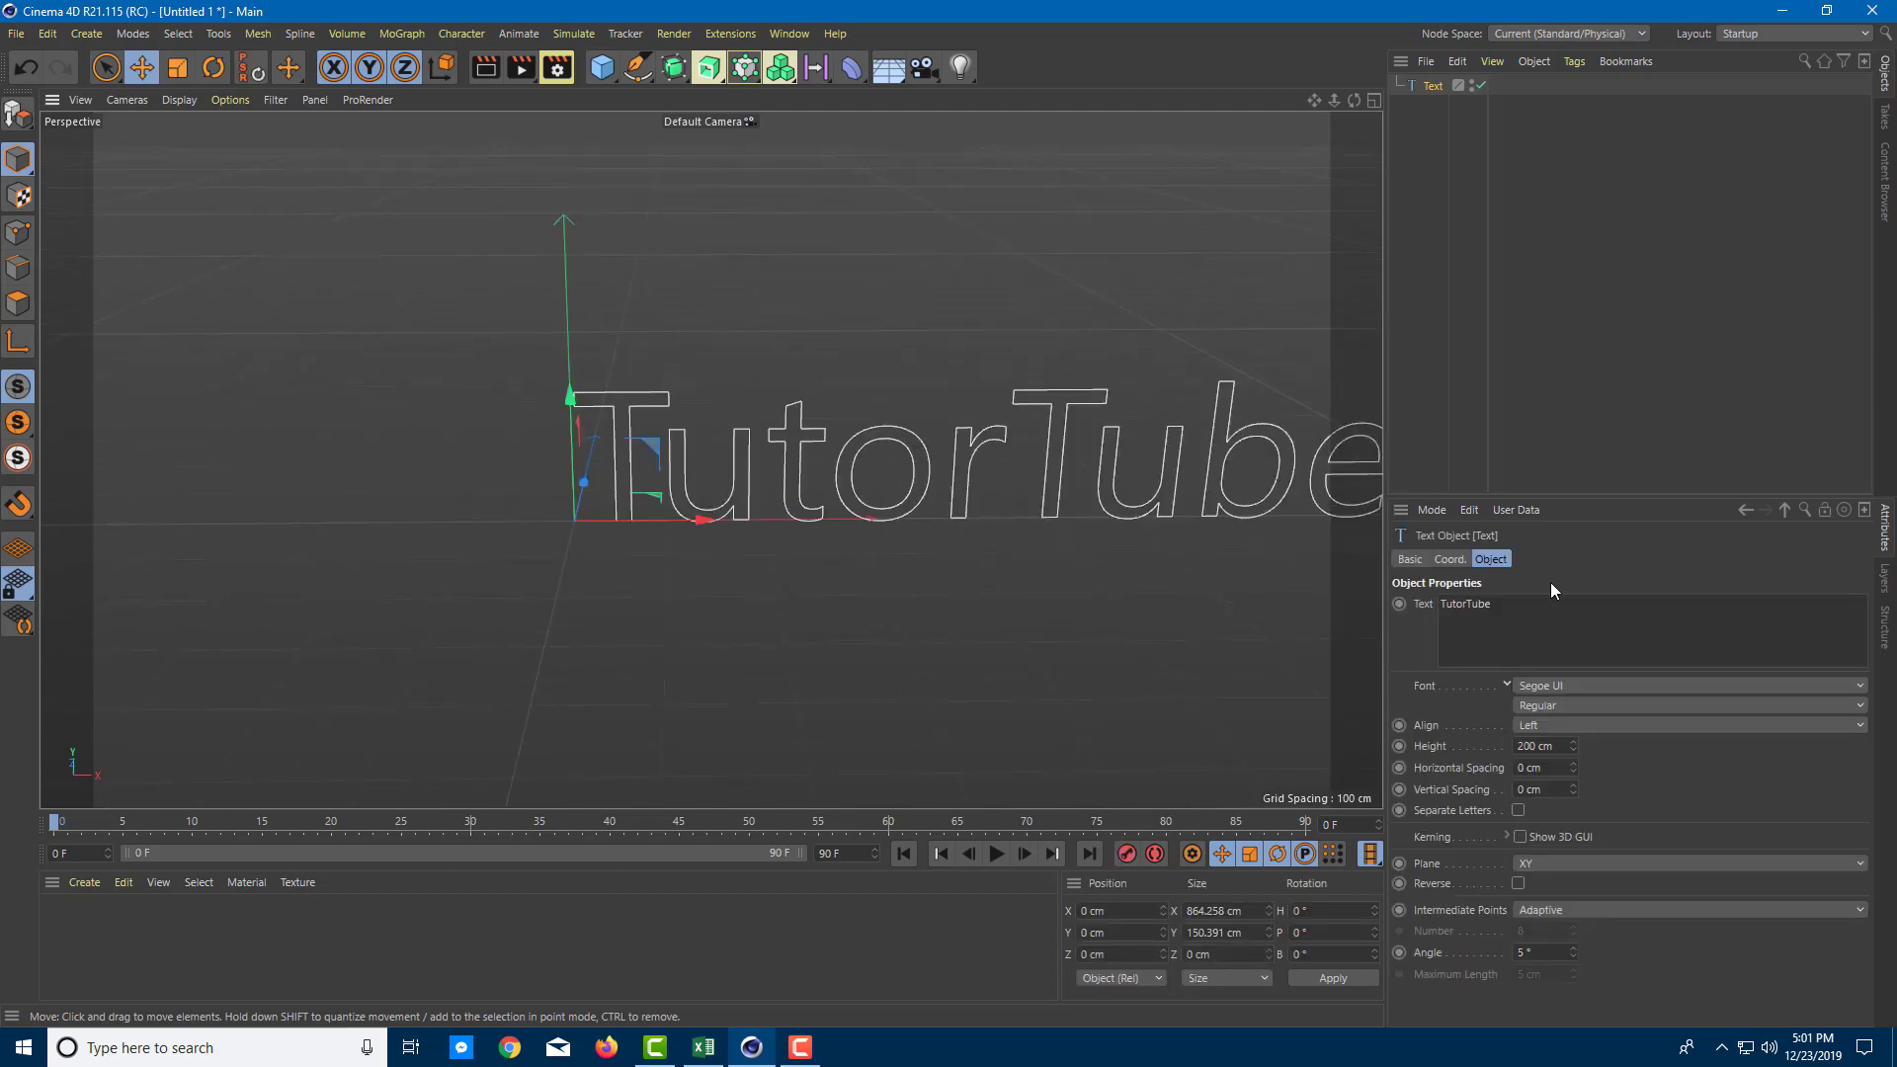
Add 'Learn' as a second line of the text.
left_click(1592, 617)
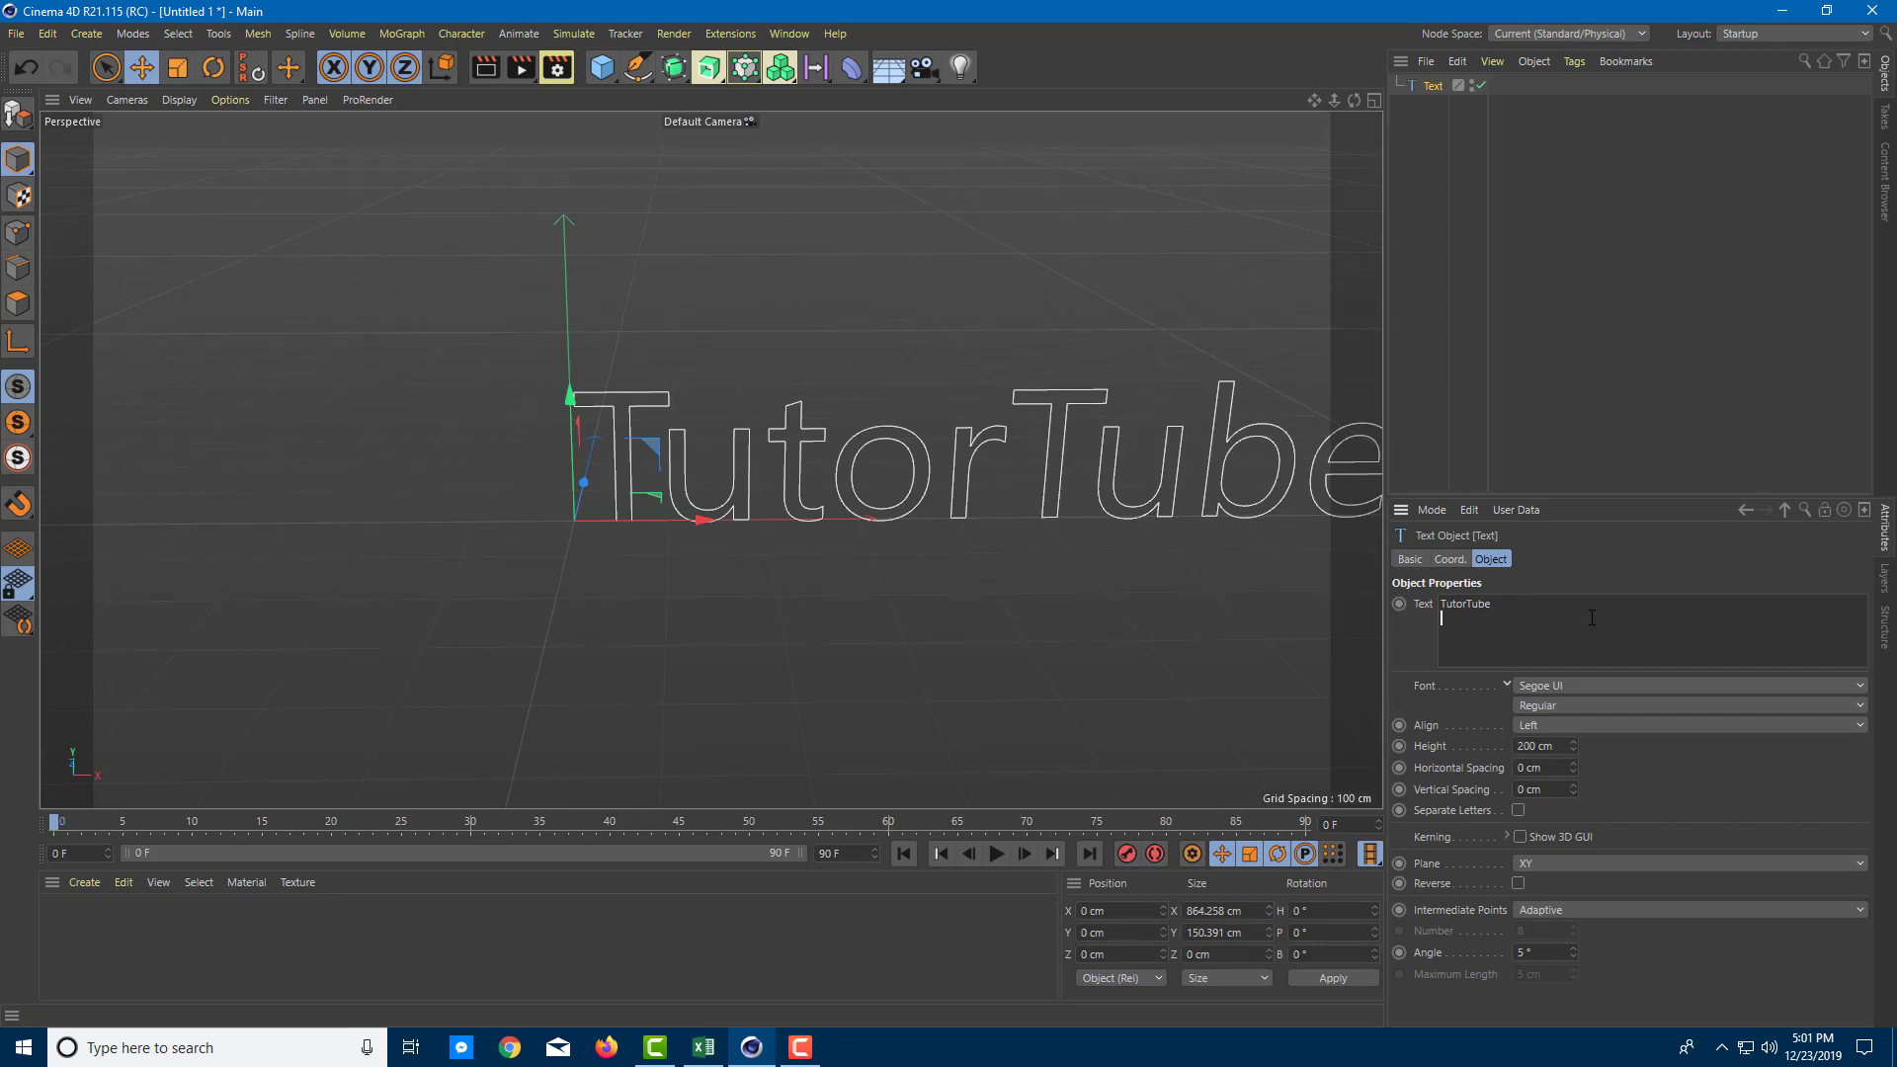
type("Learn")
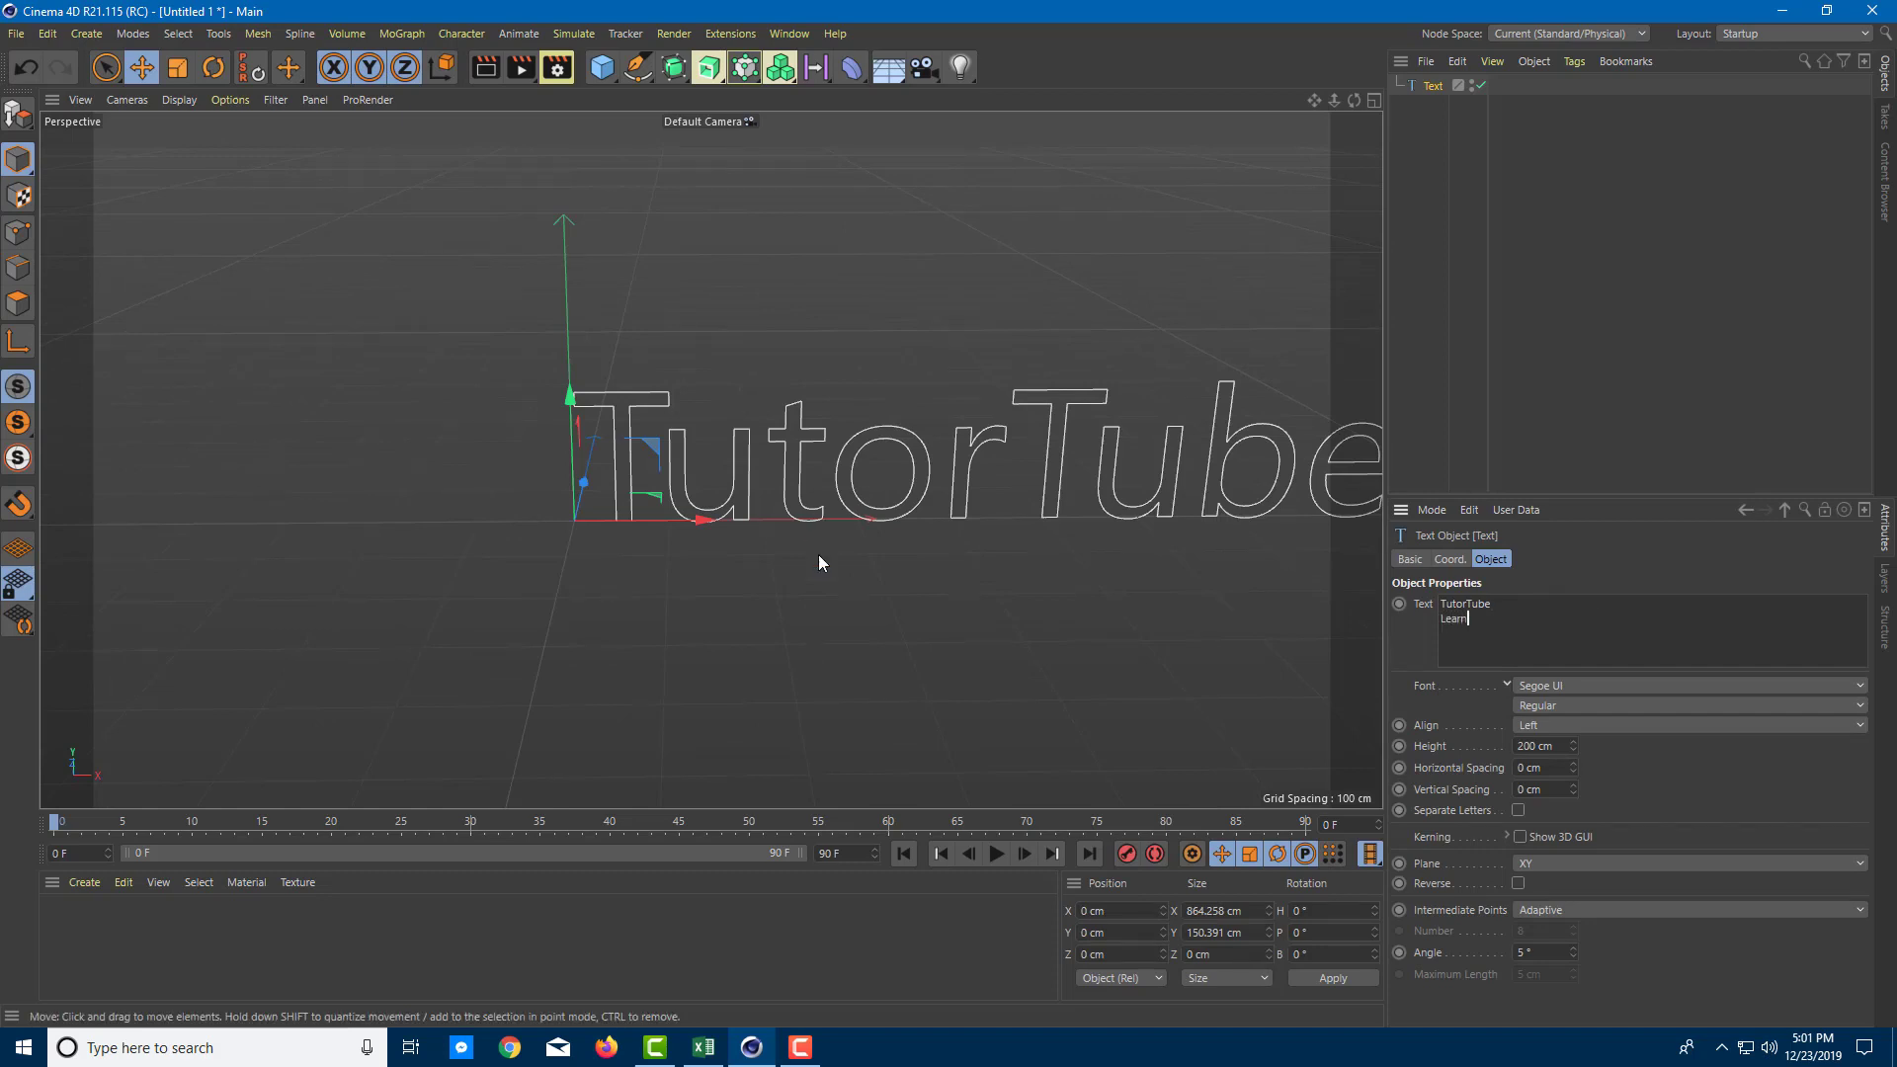
left_click(820, 554)
left_click(846, 628)
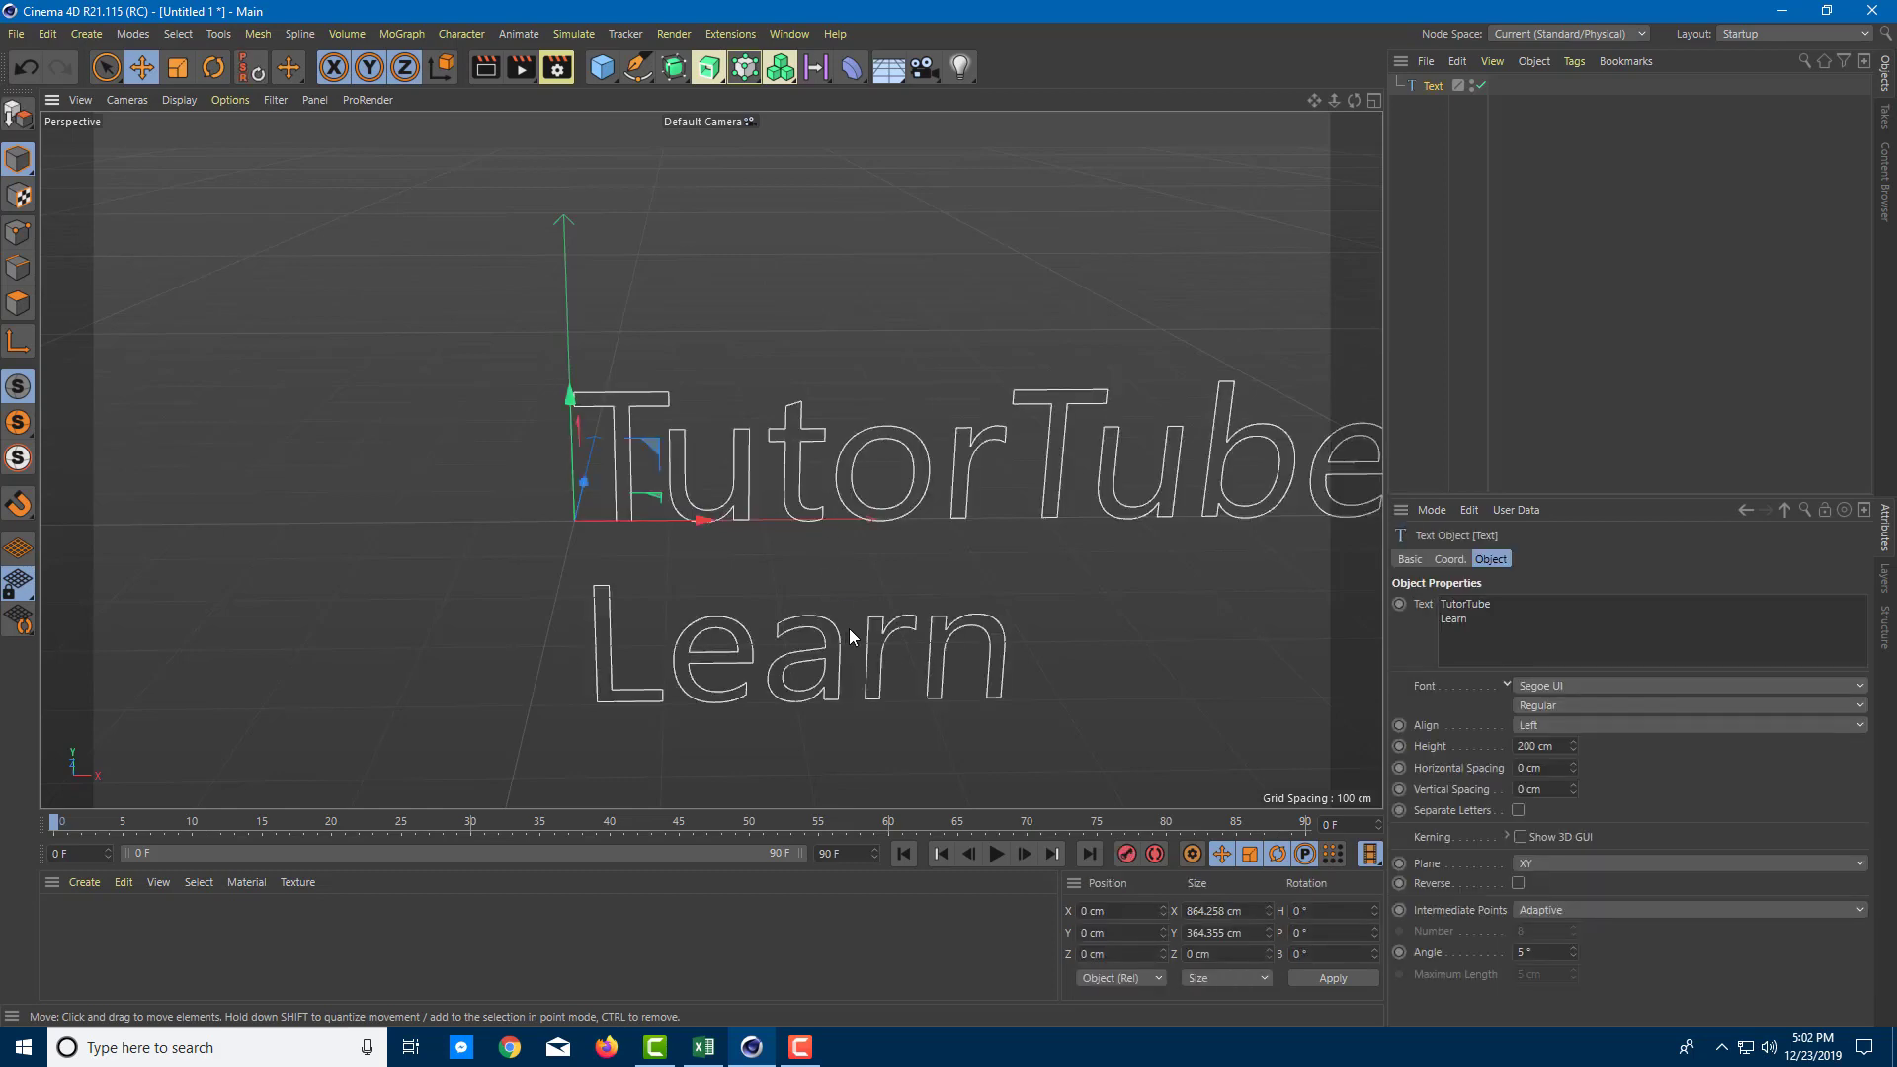
Set the text font to Impact.
left_click(1569, 685)
scroll(1617, 273, "up", 10)
scroll(1620, 218, "up", 5)
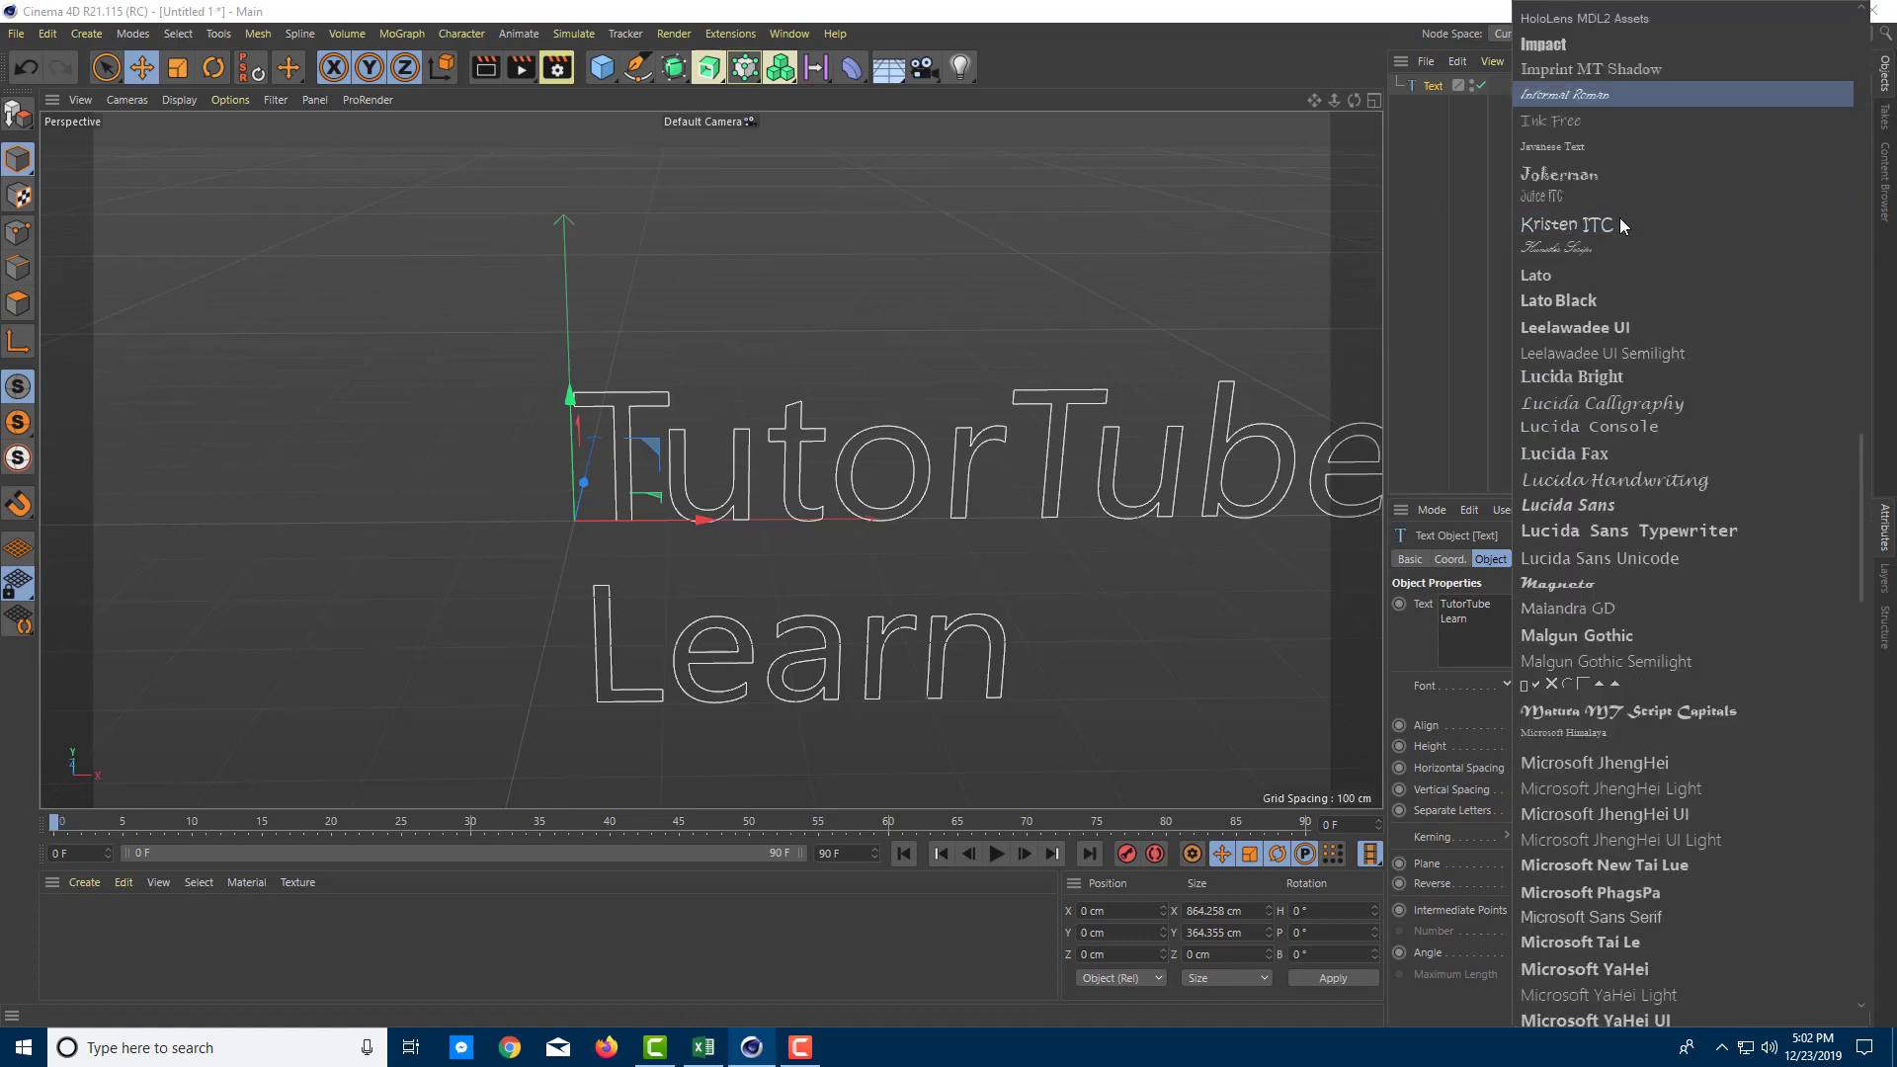
left_click(1627, 51)
left_click_drag(630, 521, 312, 514)
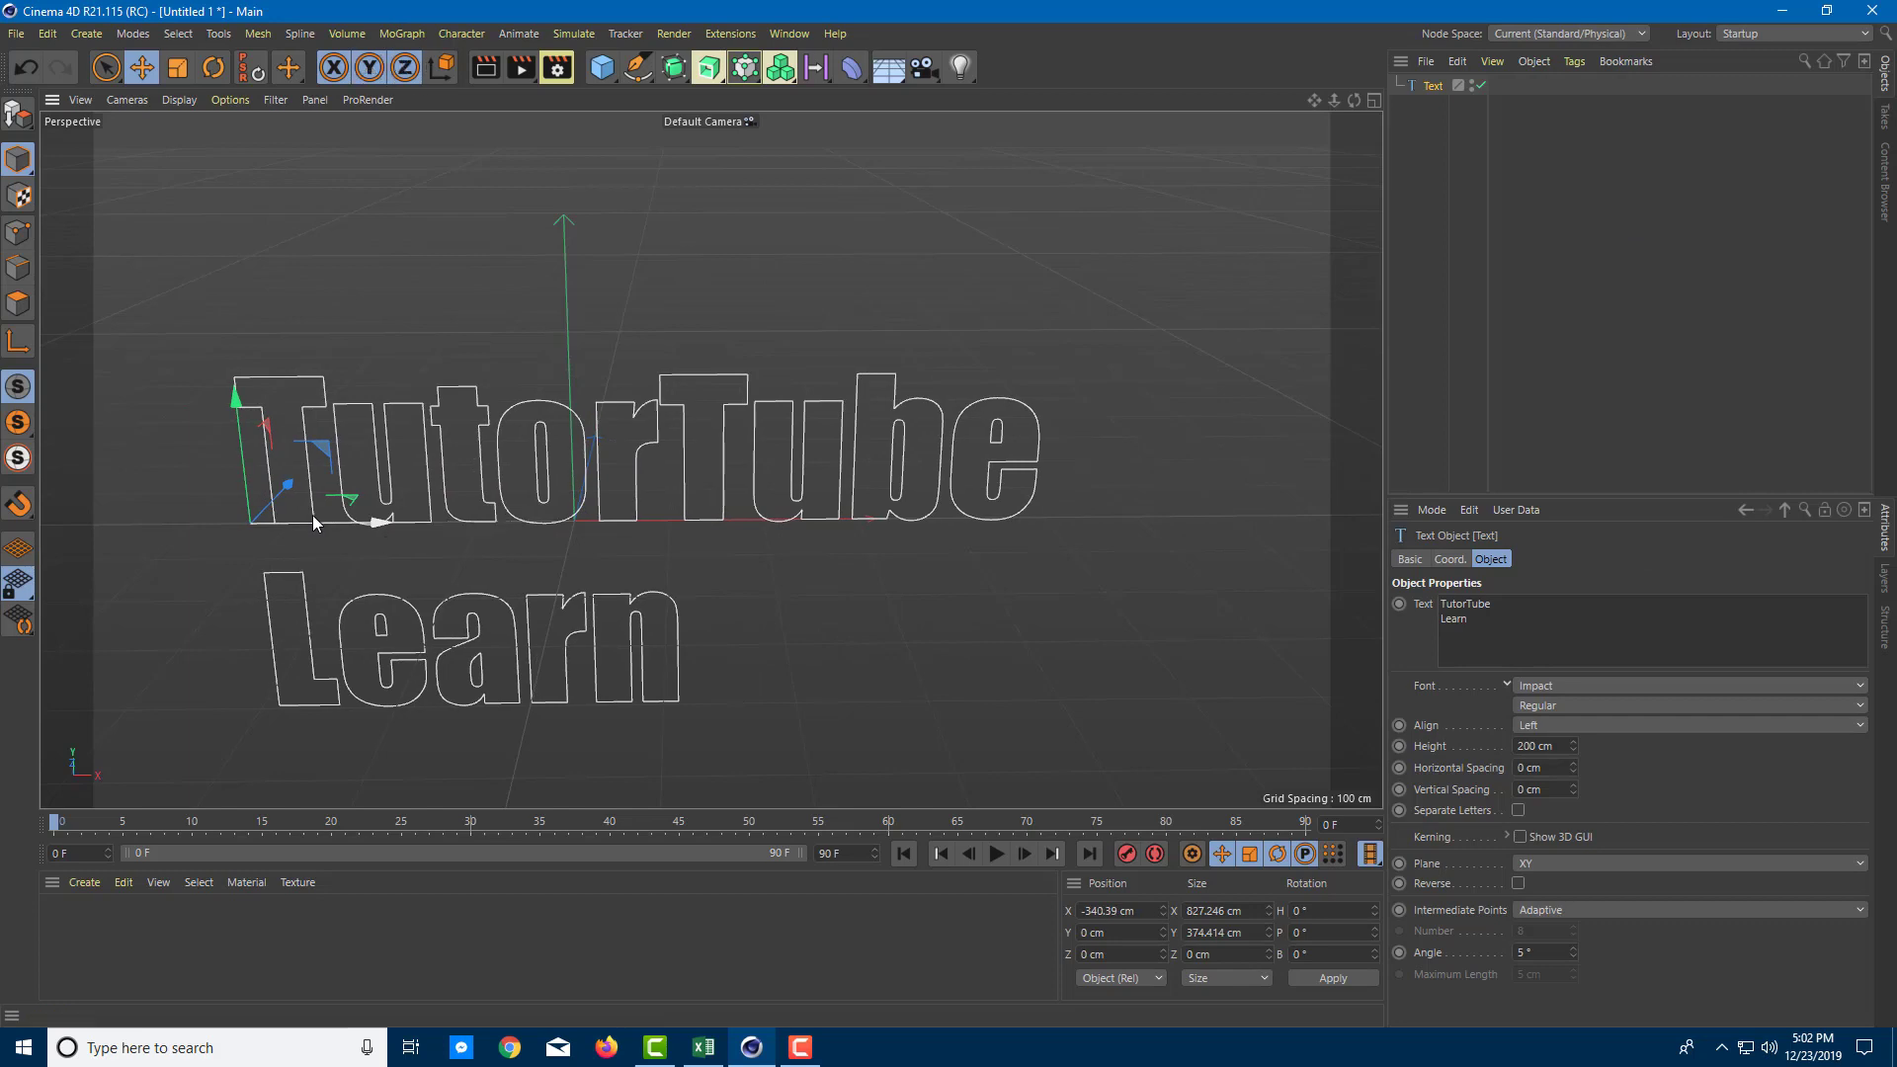
Set text alignment to Middle and move the title to the scene centre.
left_click(1553, 727)
left_click(1557, 768)
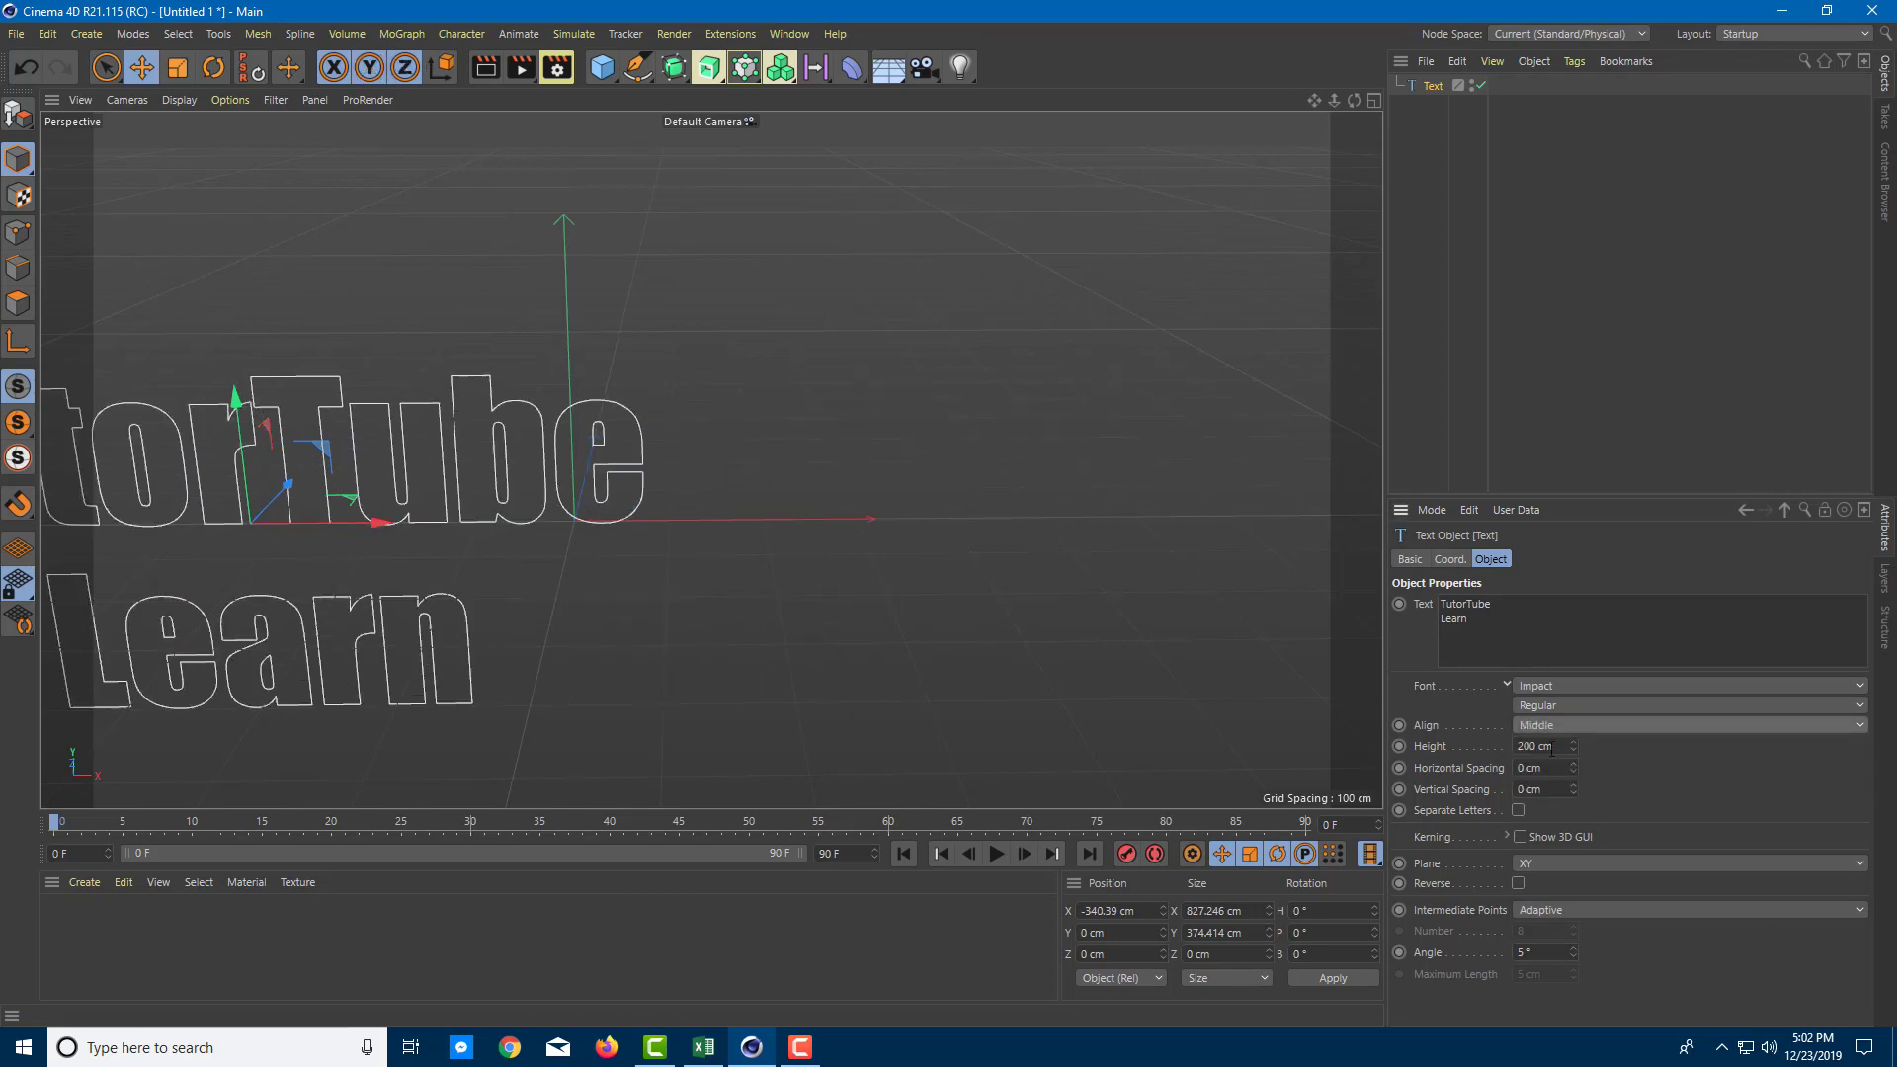
left_click_drag(751, 682, 601, 626, "alt")
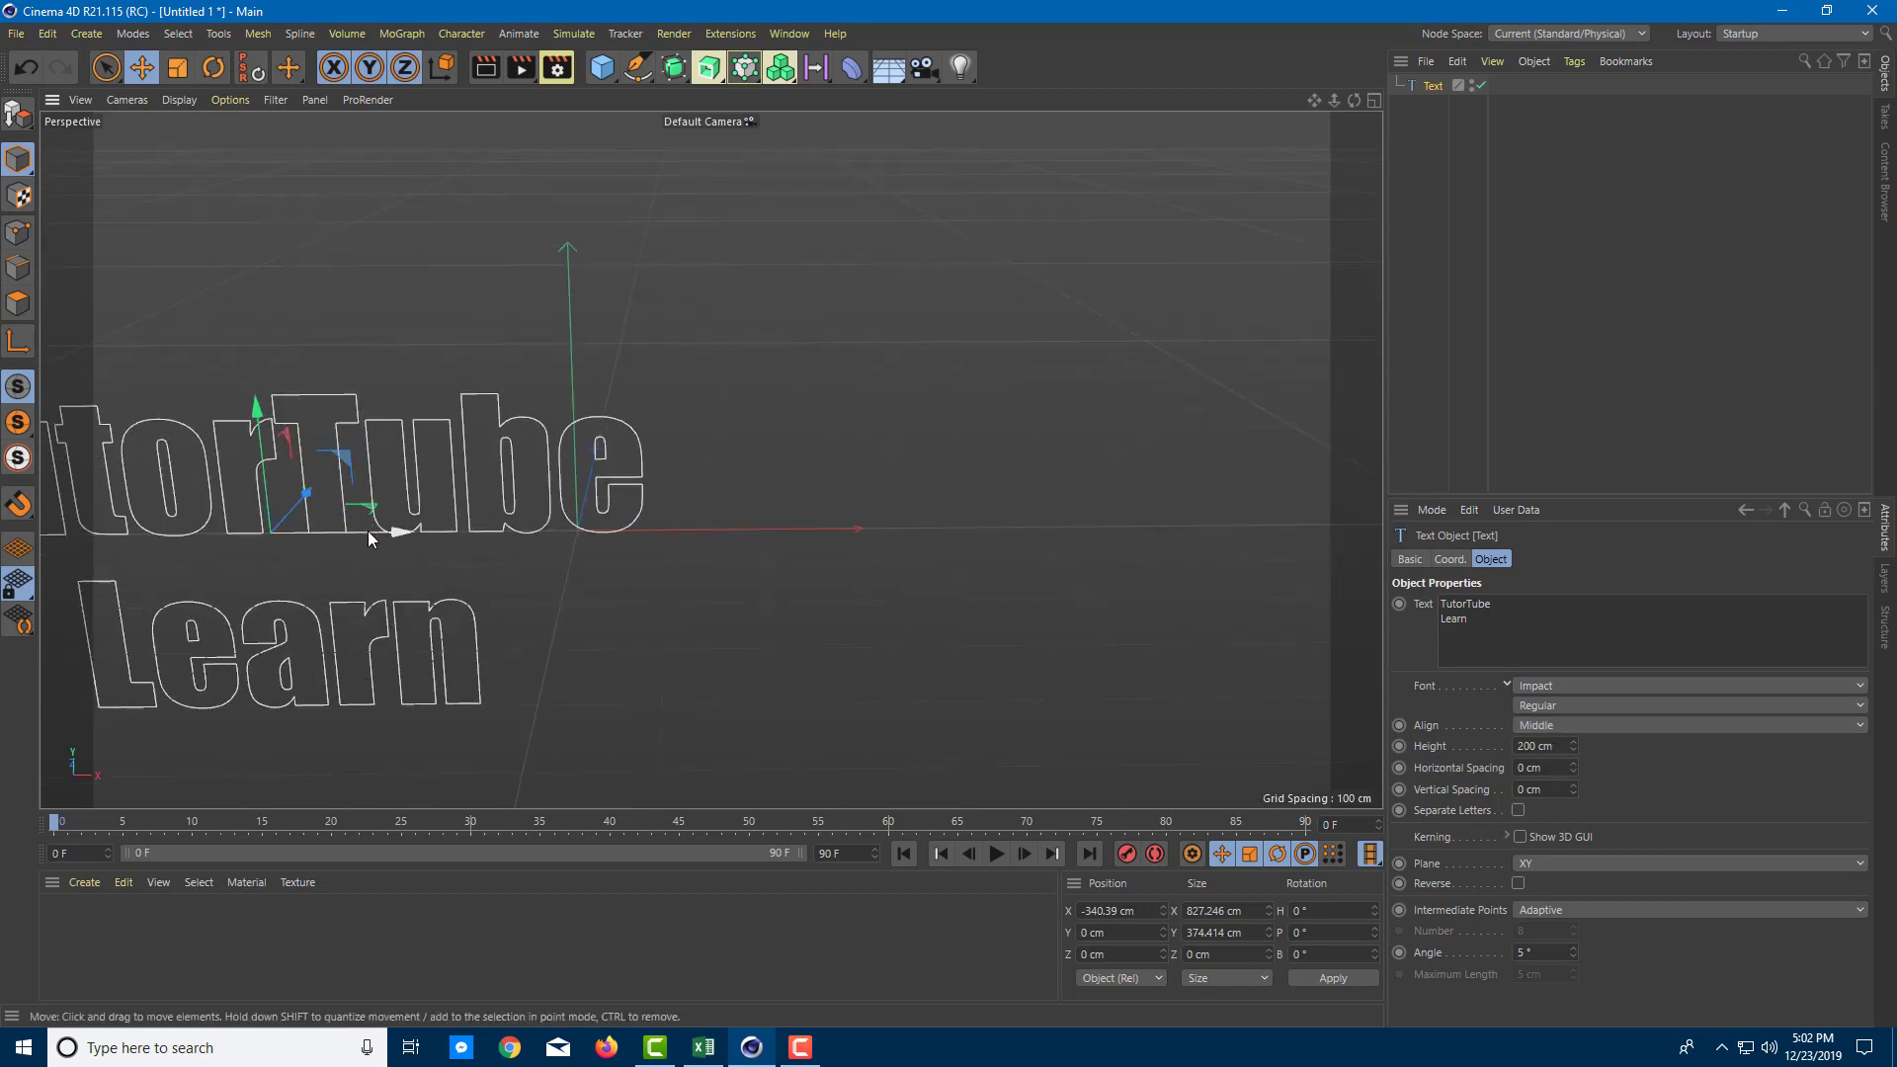
left_click_drag(369, 539, 690, 547)
left_click(1574, 724)
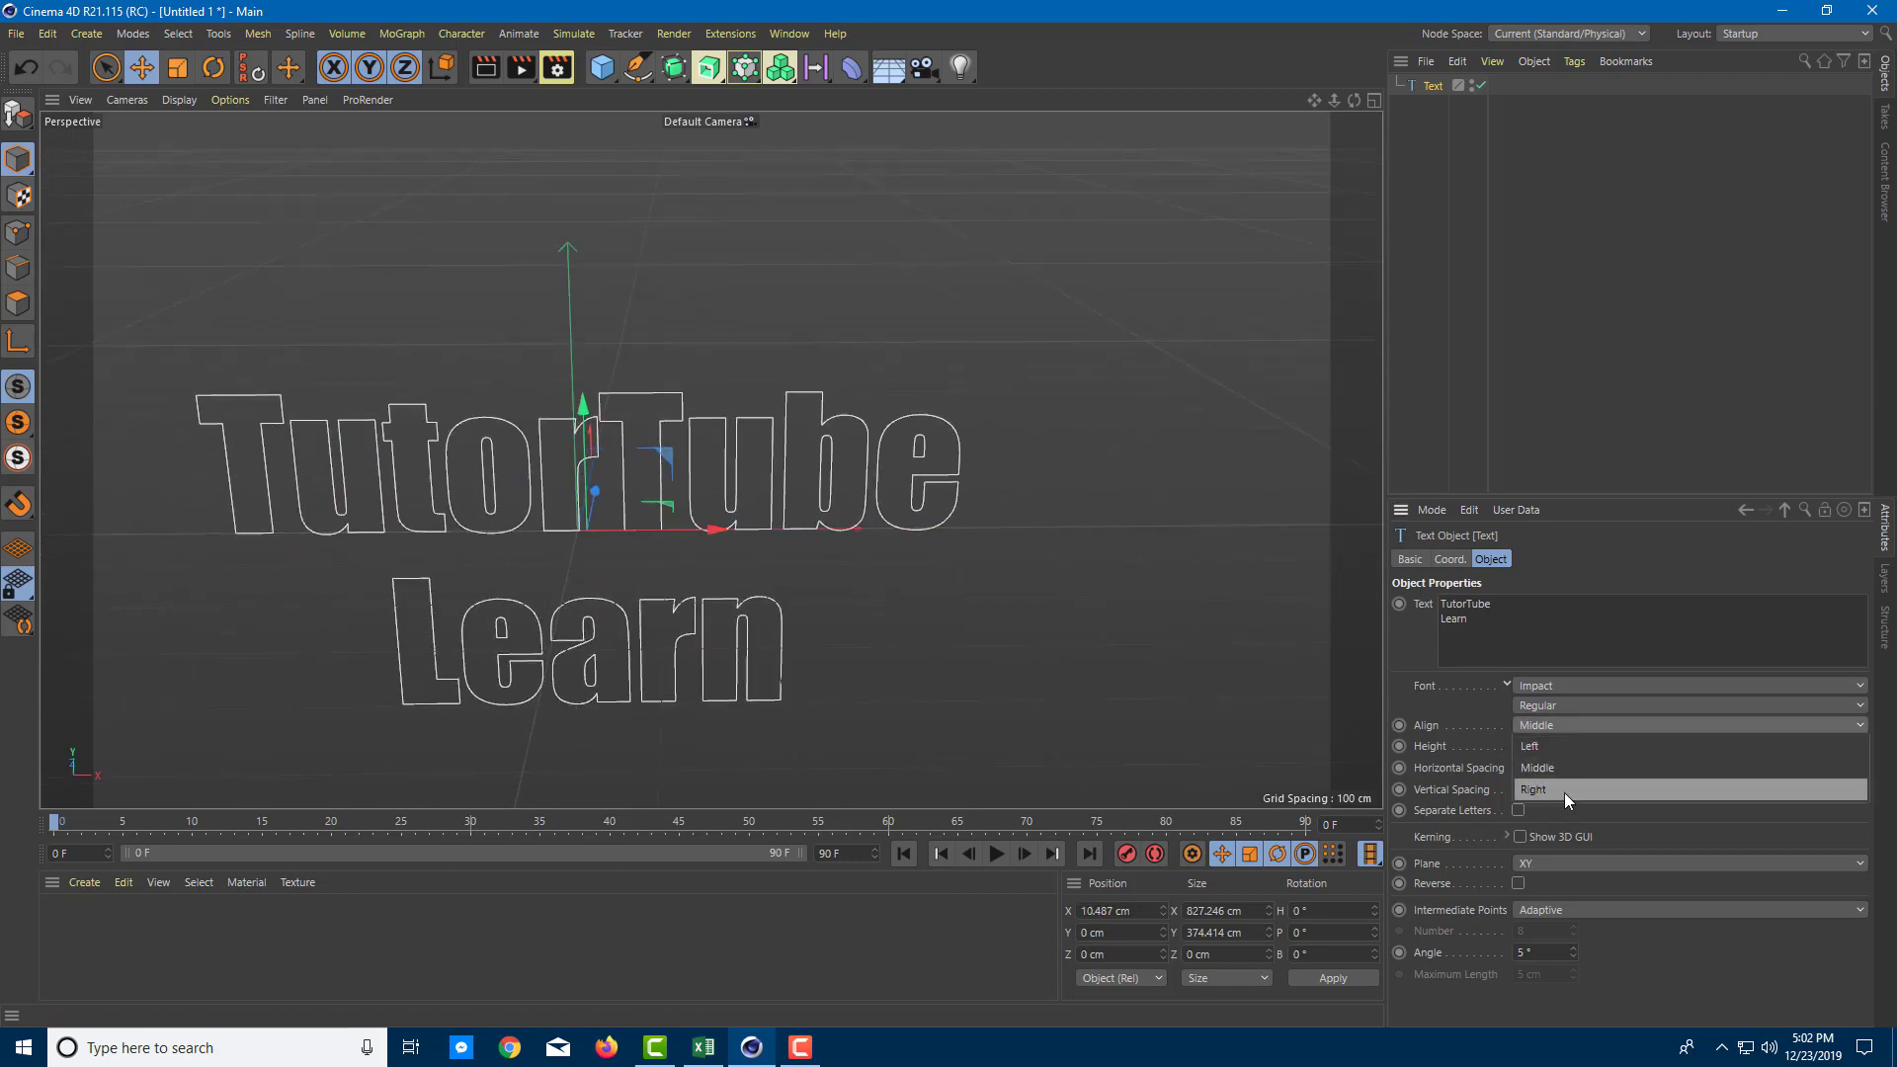
left_click(1563, 790)
left_click(1551, 725)
left_click(1560, 769)
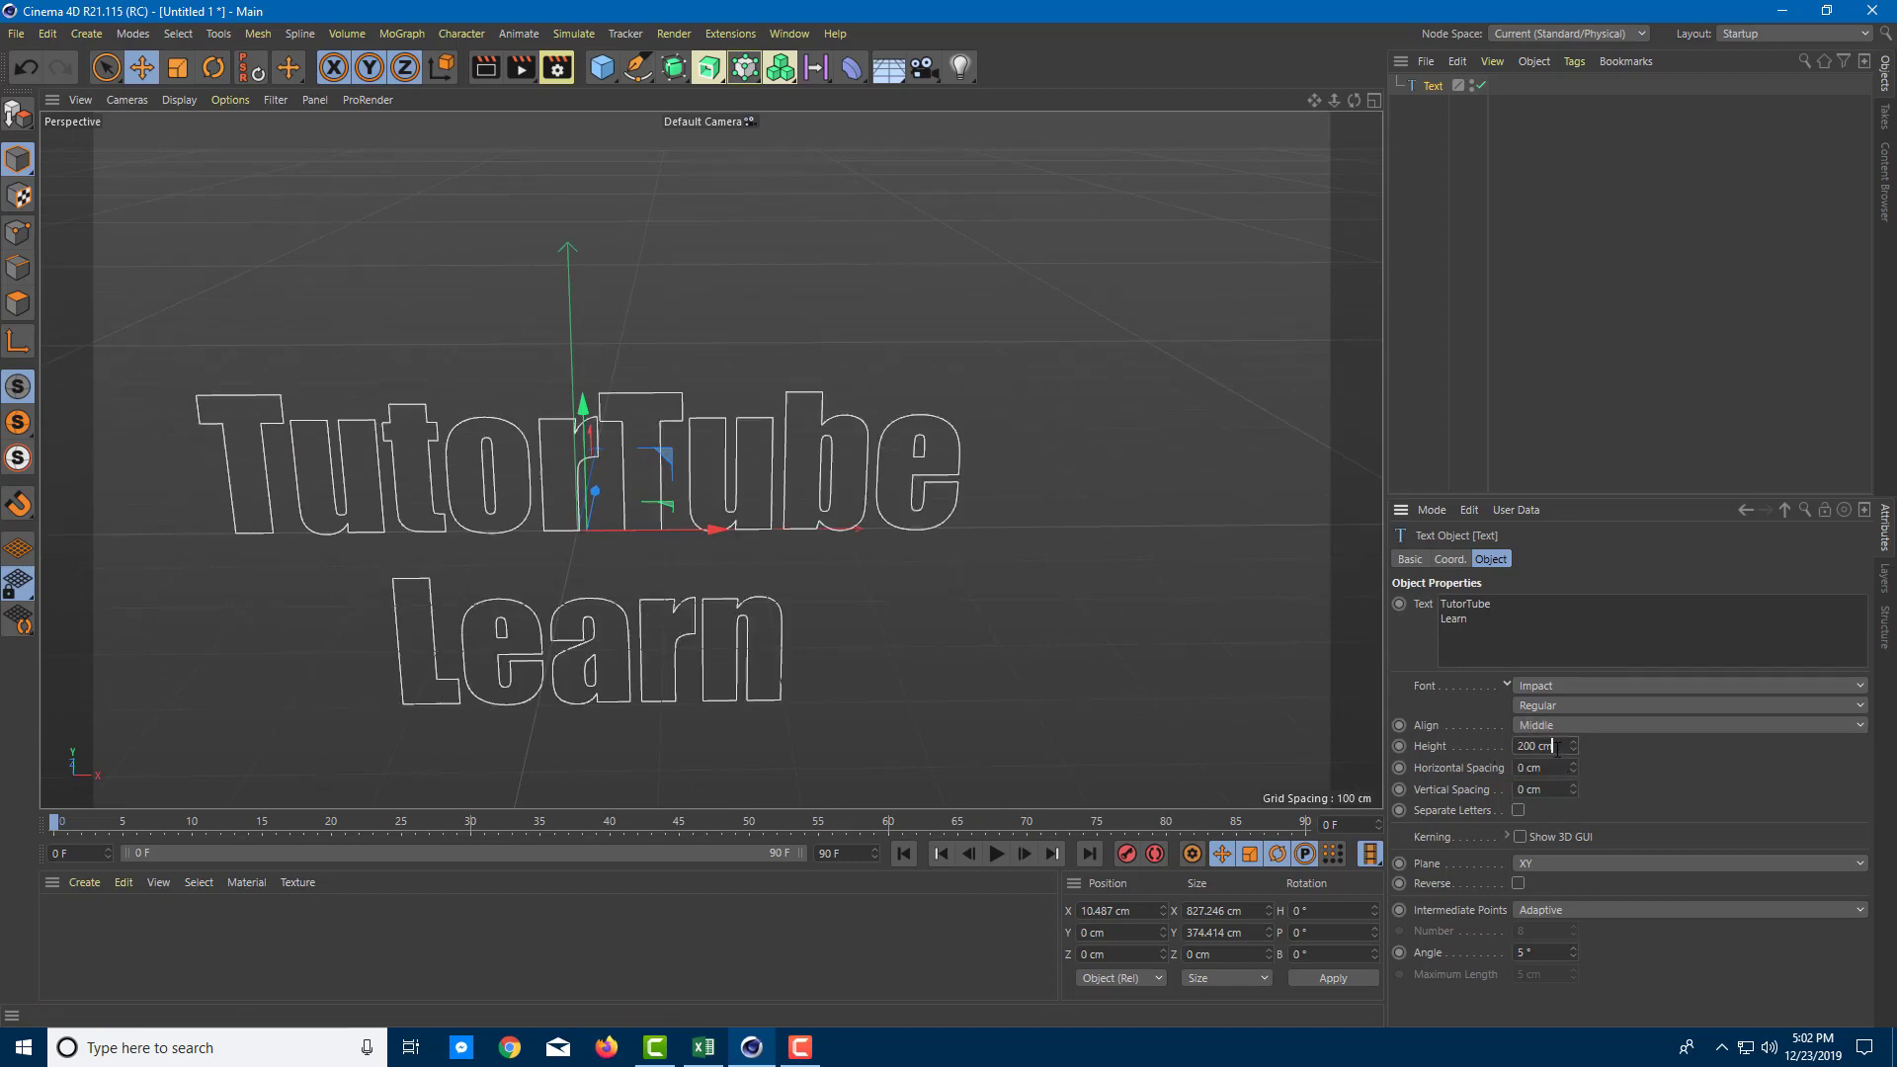
Set Height 199 cm, Horizontal Spacing 3 cm, Vertical Spacing -28 cm, and enable Separate Letters.
scroll(1553, 747, "up", 1)
scroll(1553, 747, "down", 2)
scroll(1560, 770, "up", 3)
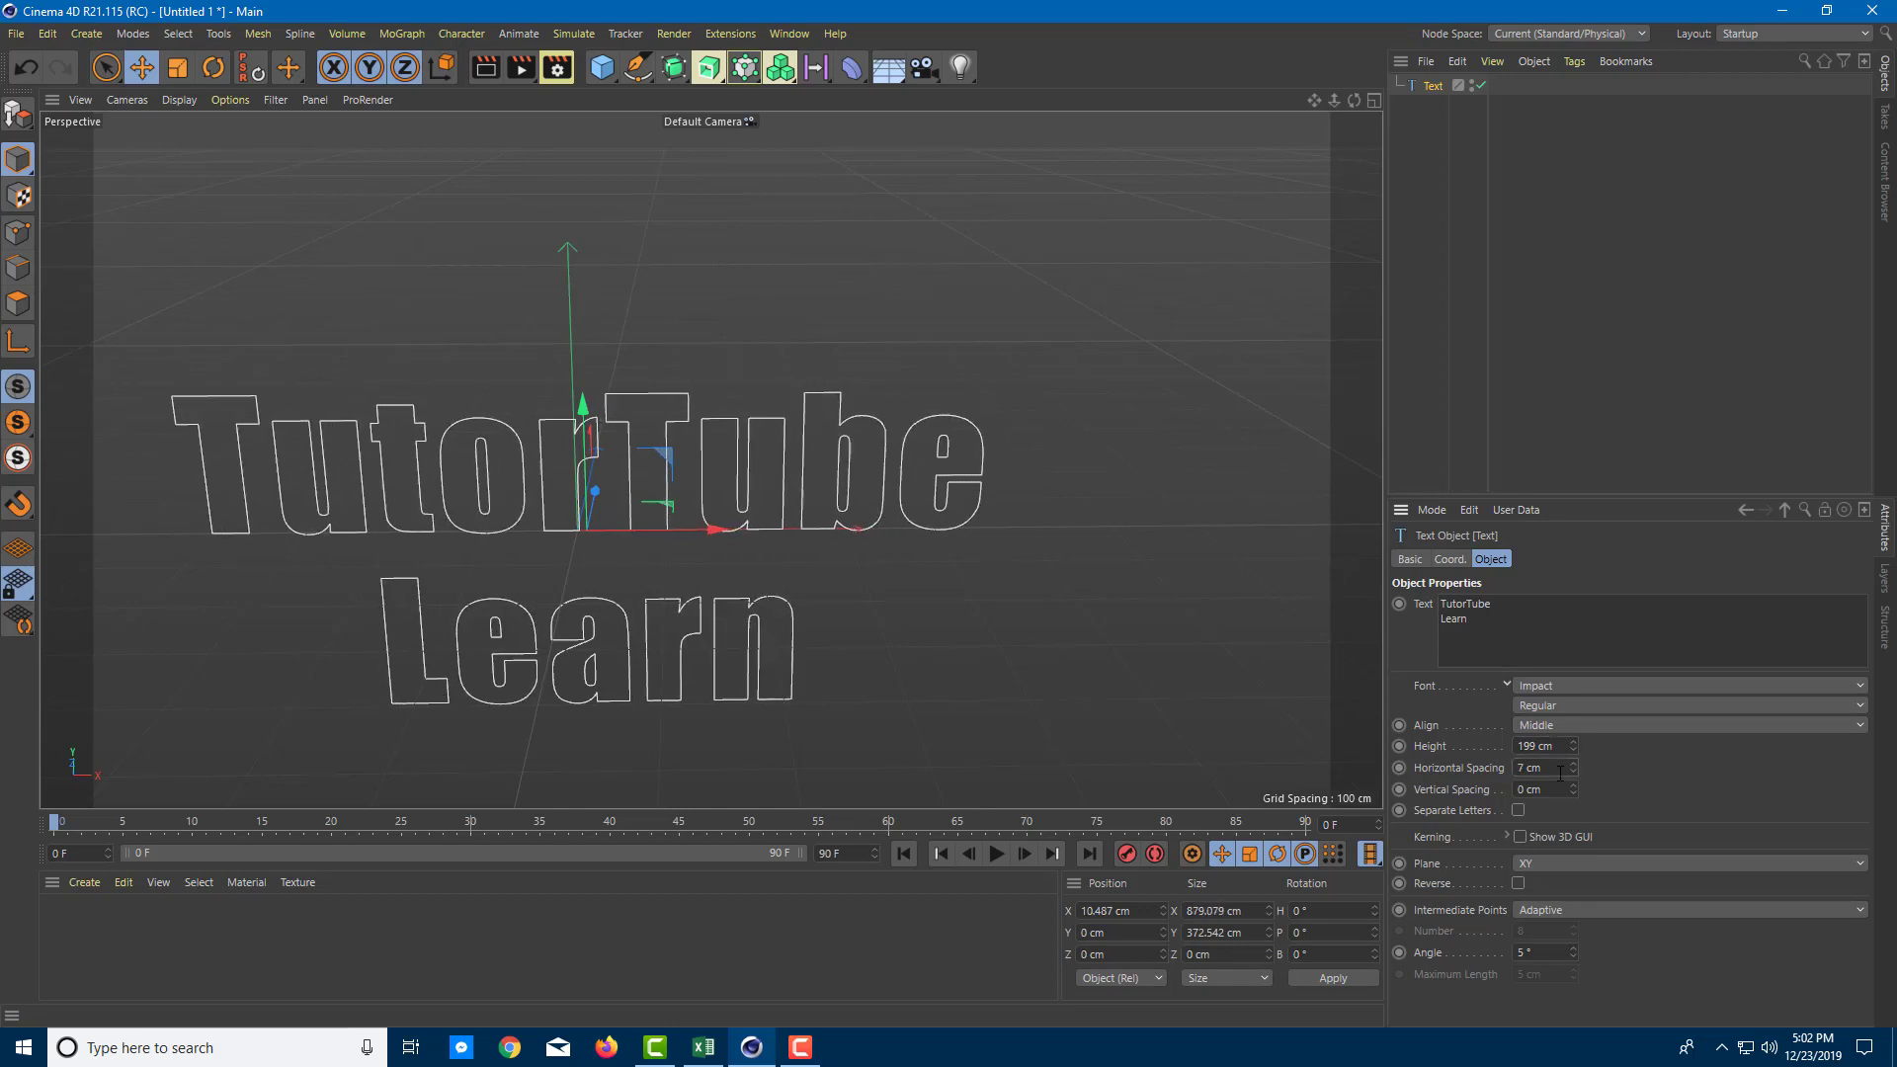
scroll(1560, 790, "down", 20)
scroll(1560, 795, "down", 6)
scroll(1560, 795, "up", 2)
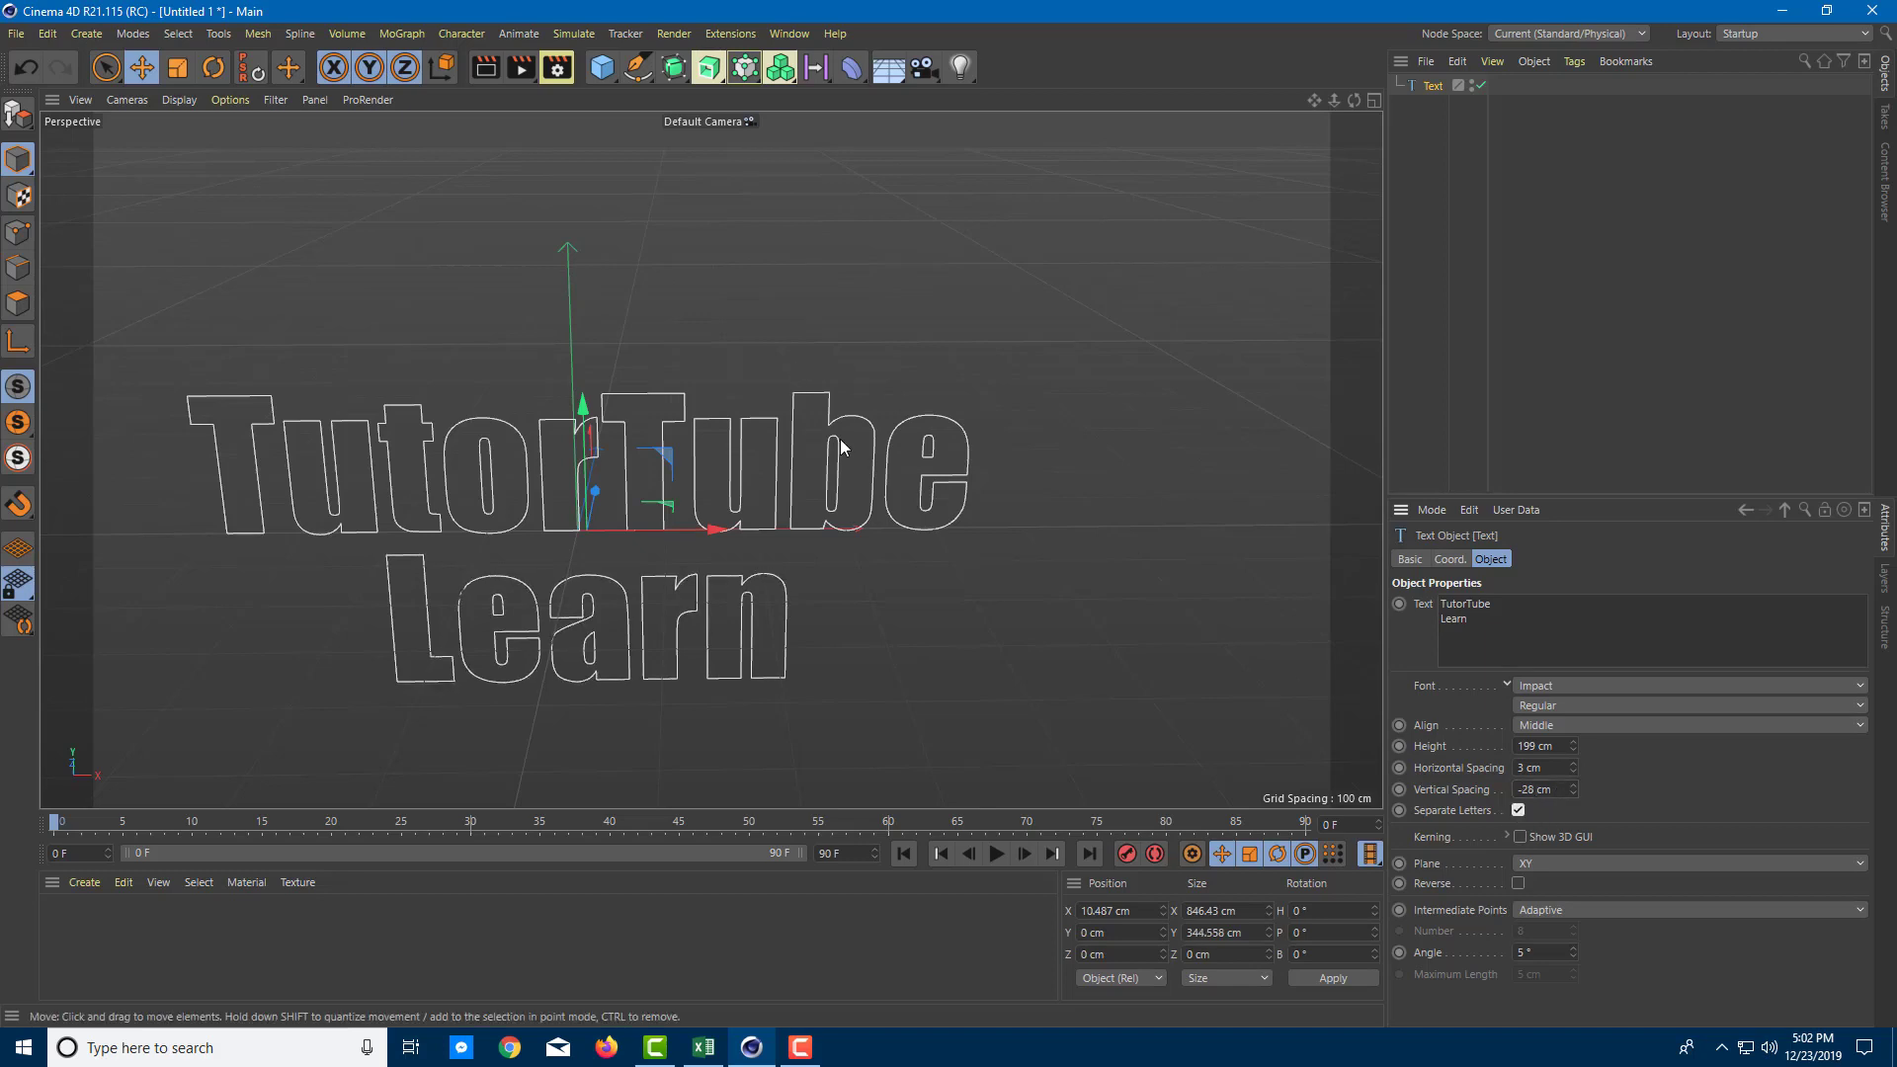
Enable kerning's Show 3D GUI and nudge the handle above the 'b' slightly.
left_click(1519, 837)
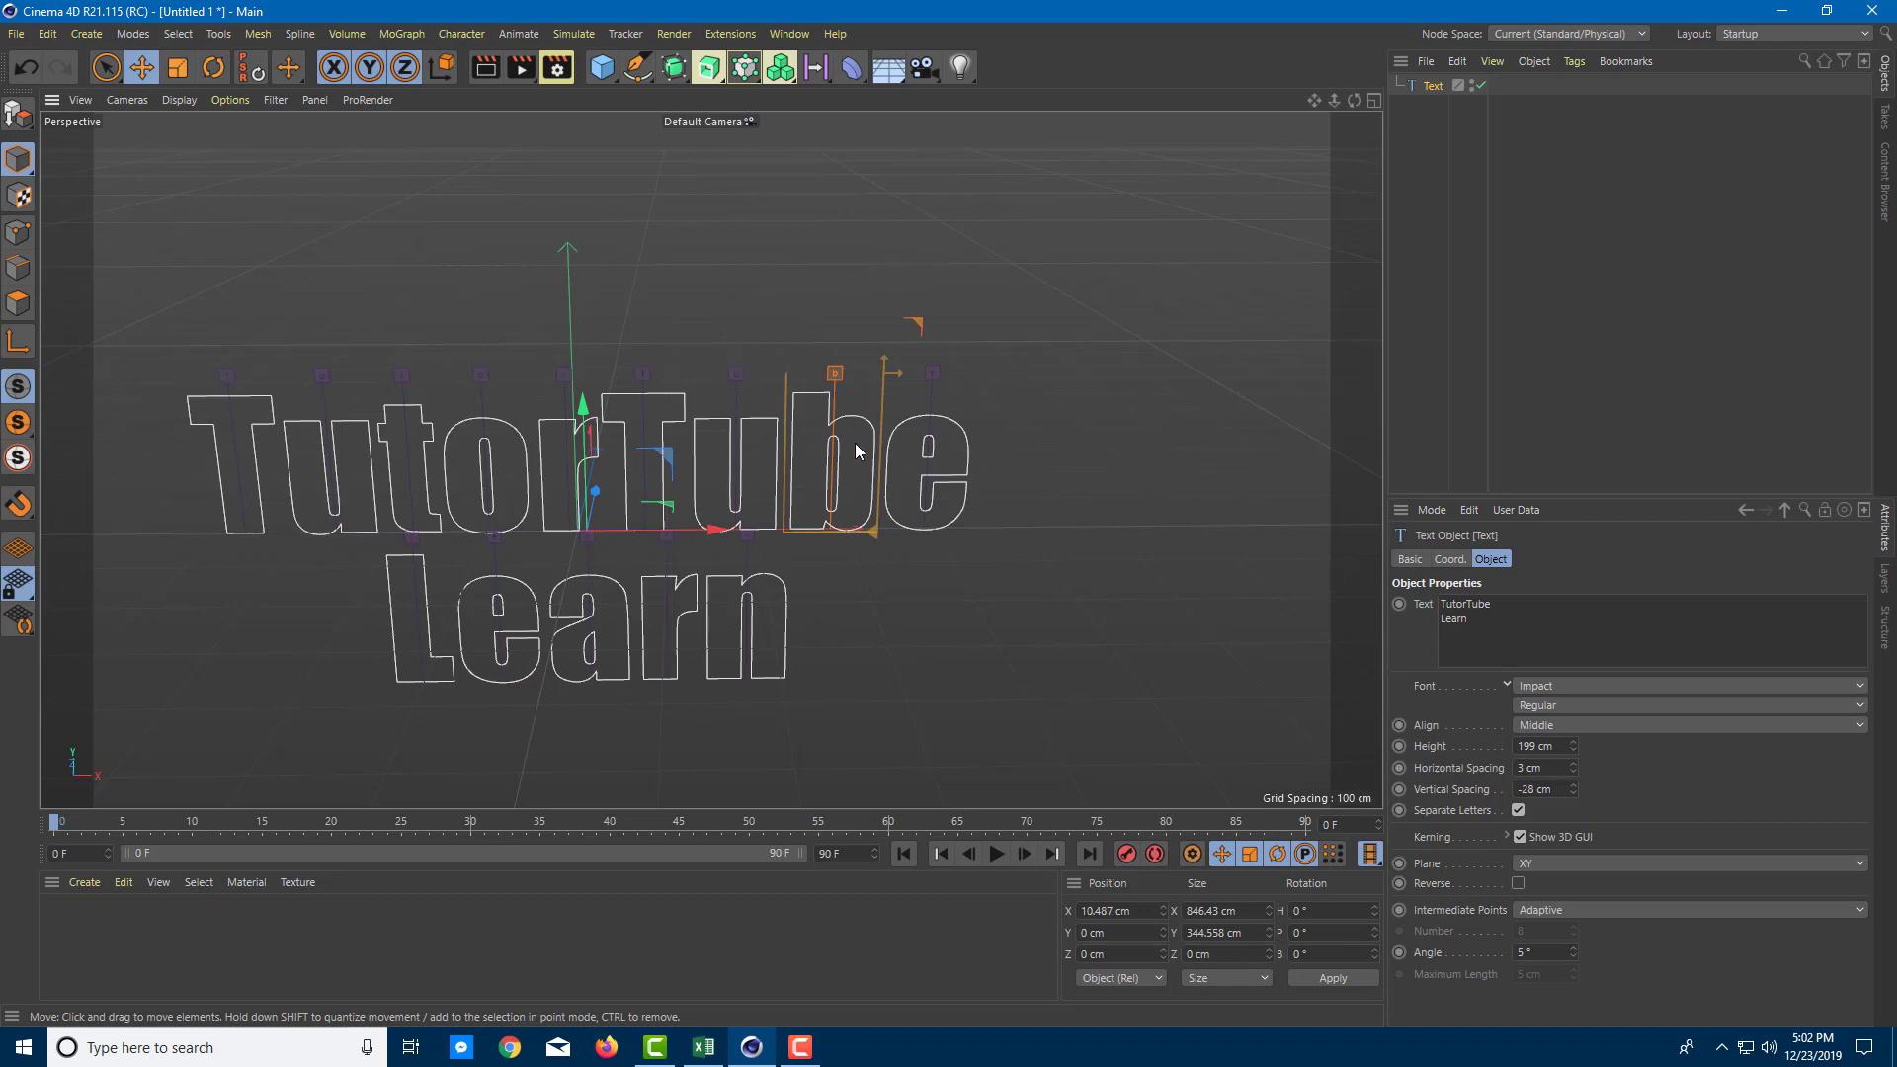
left_click_drag(835, 375, 897, 371)
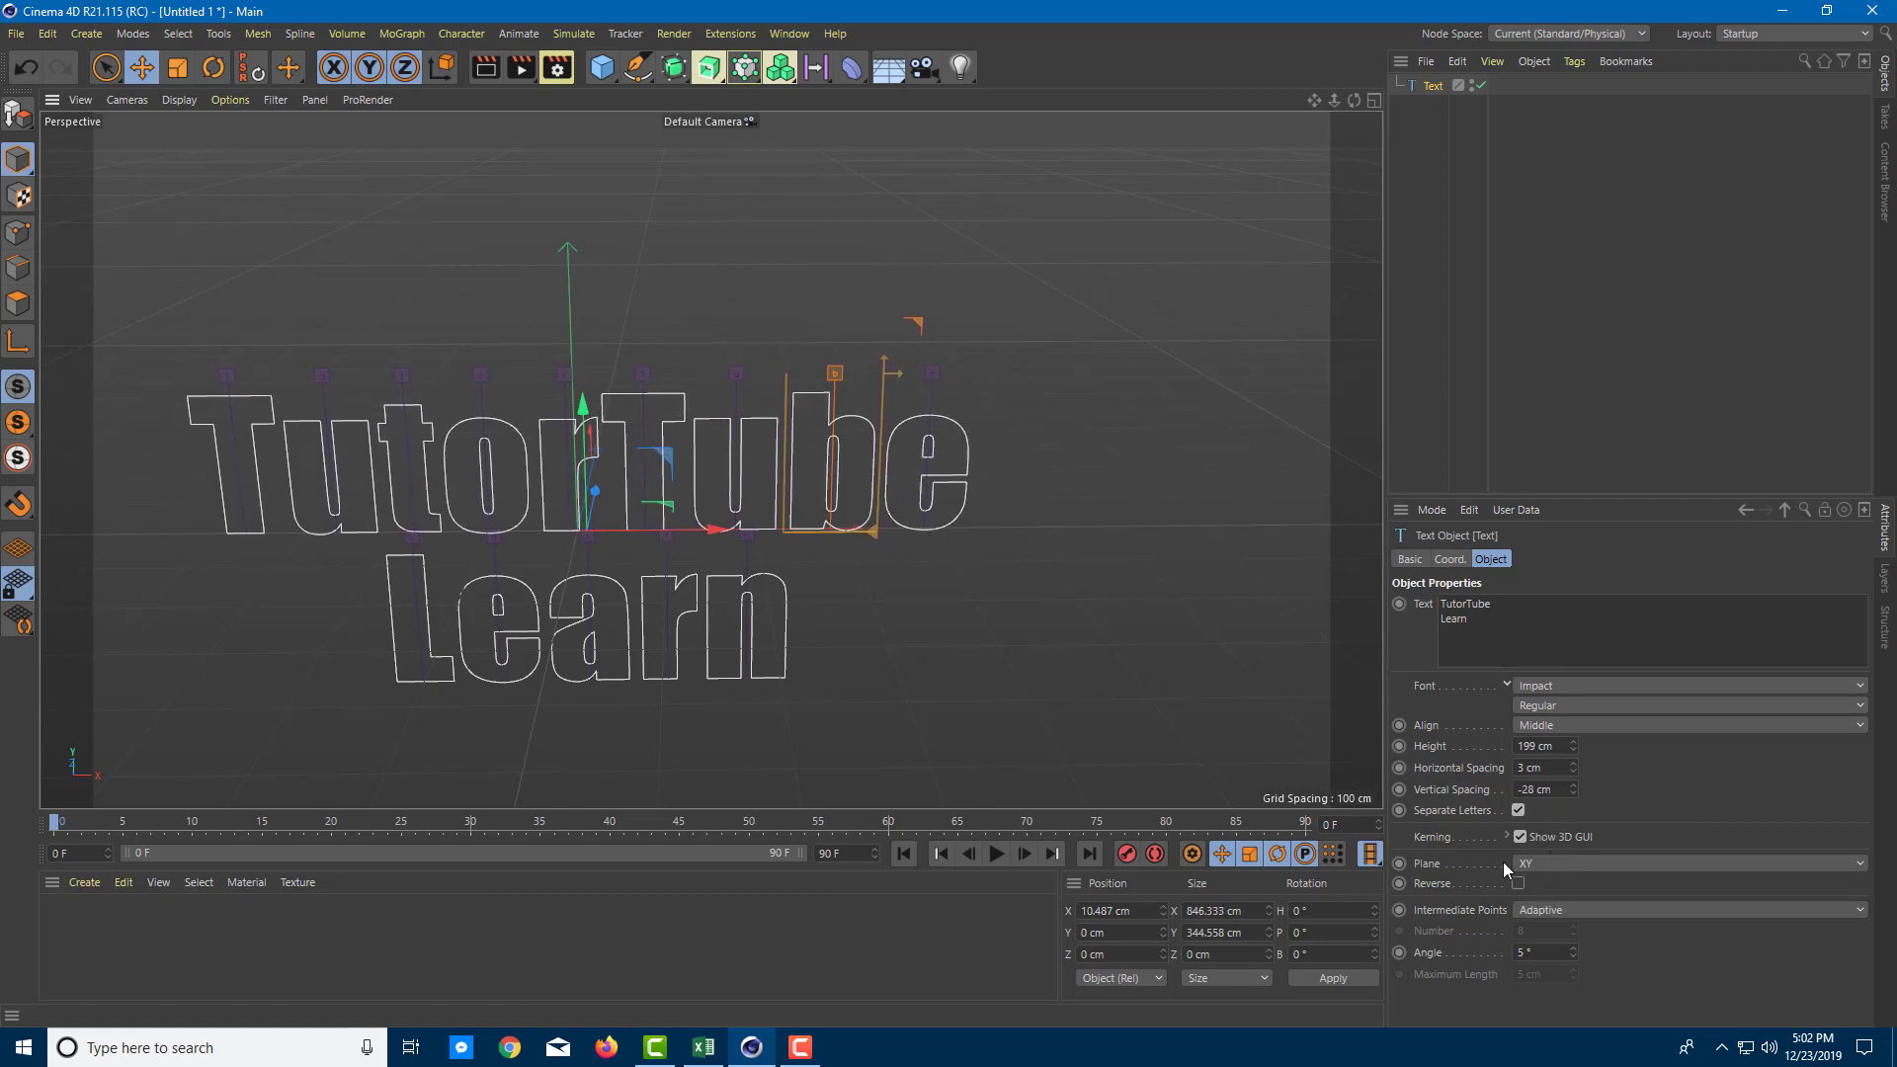
scroll(949, 585, "down", 3)
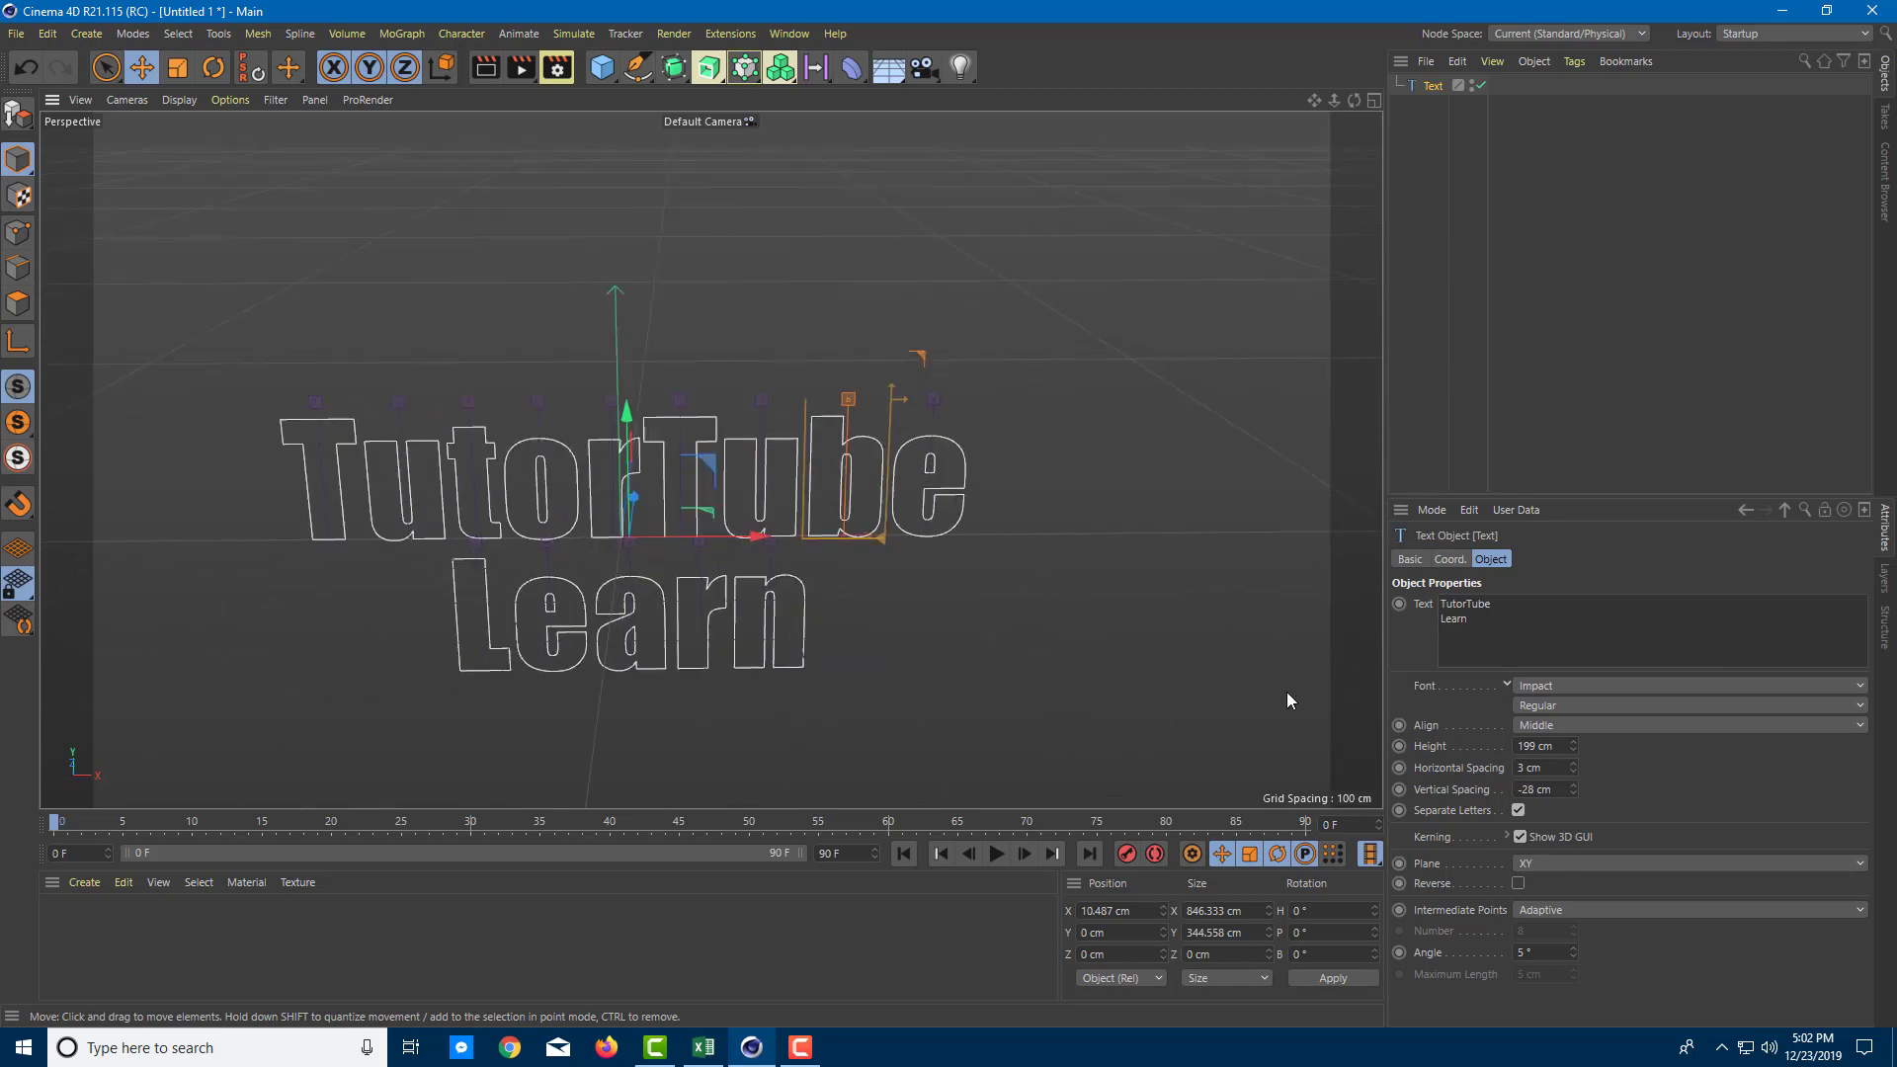
left_click(1564, 865)
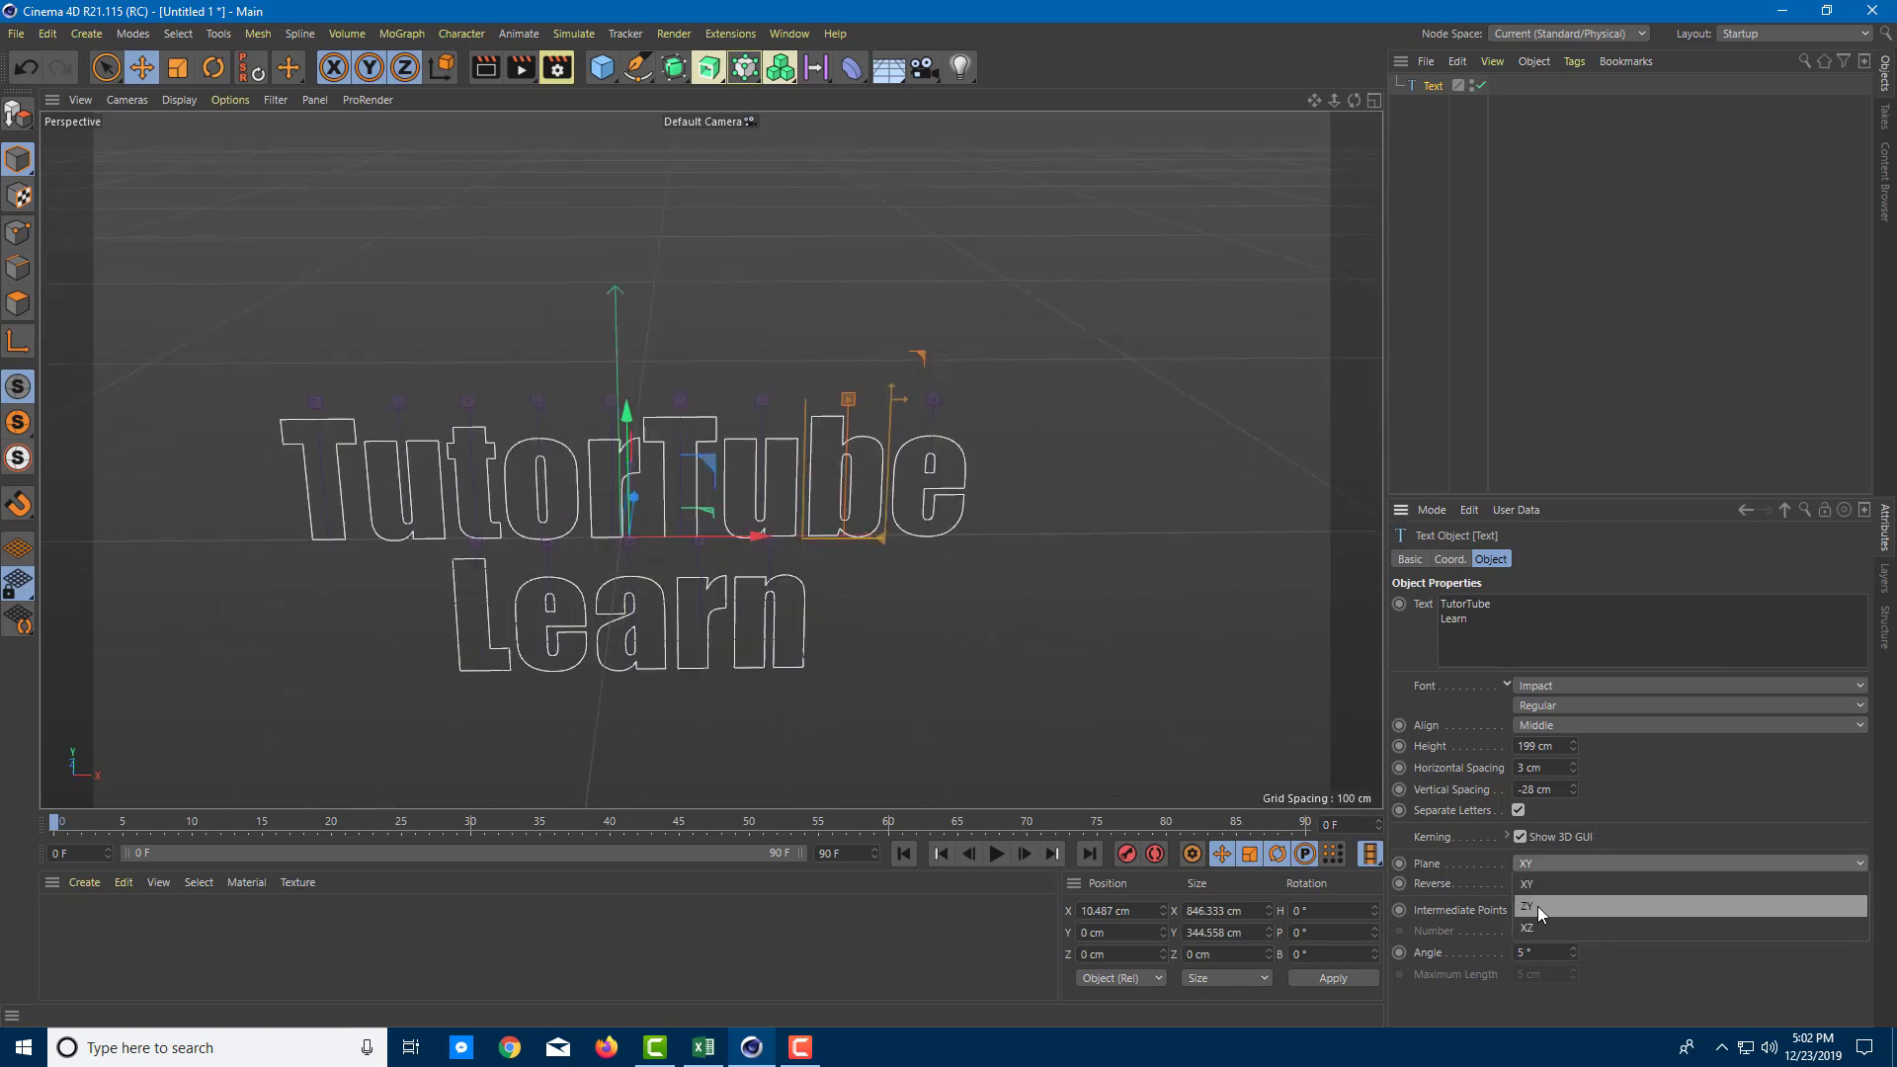
left_click(1538, 905)
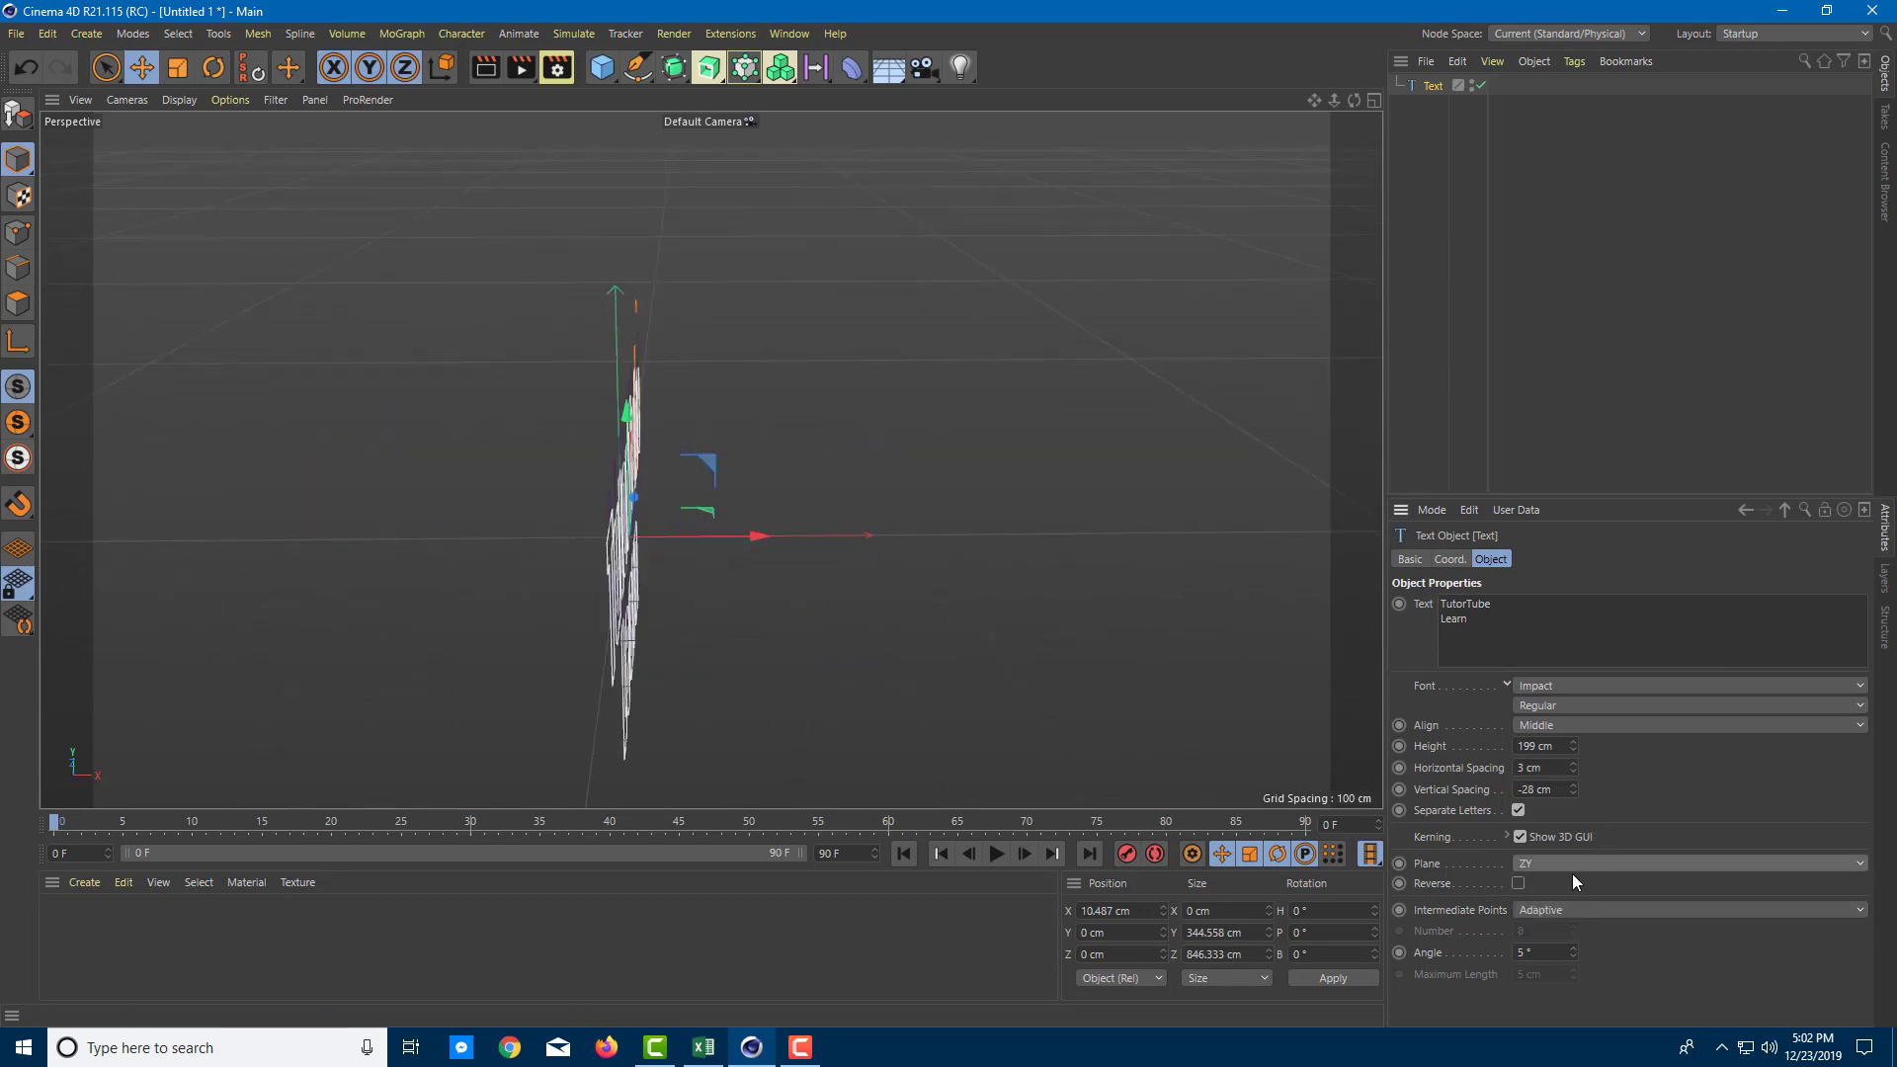
left_click(1568, 868)
left_click(1544, 925)
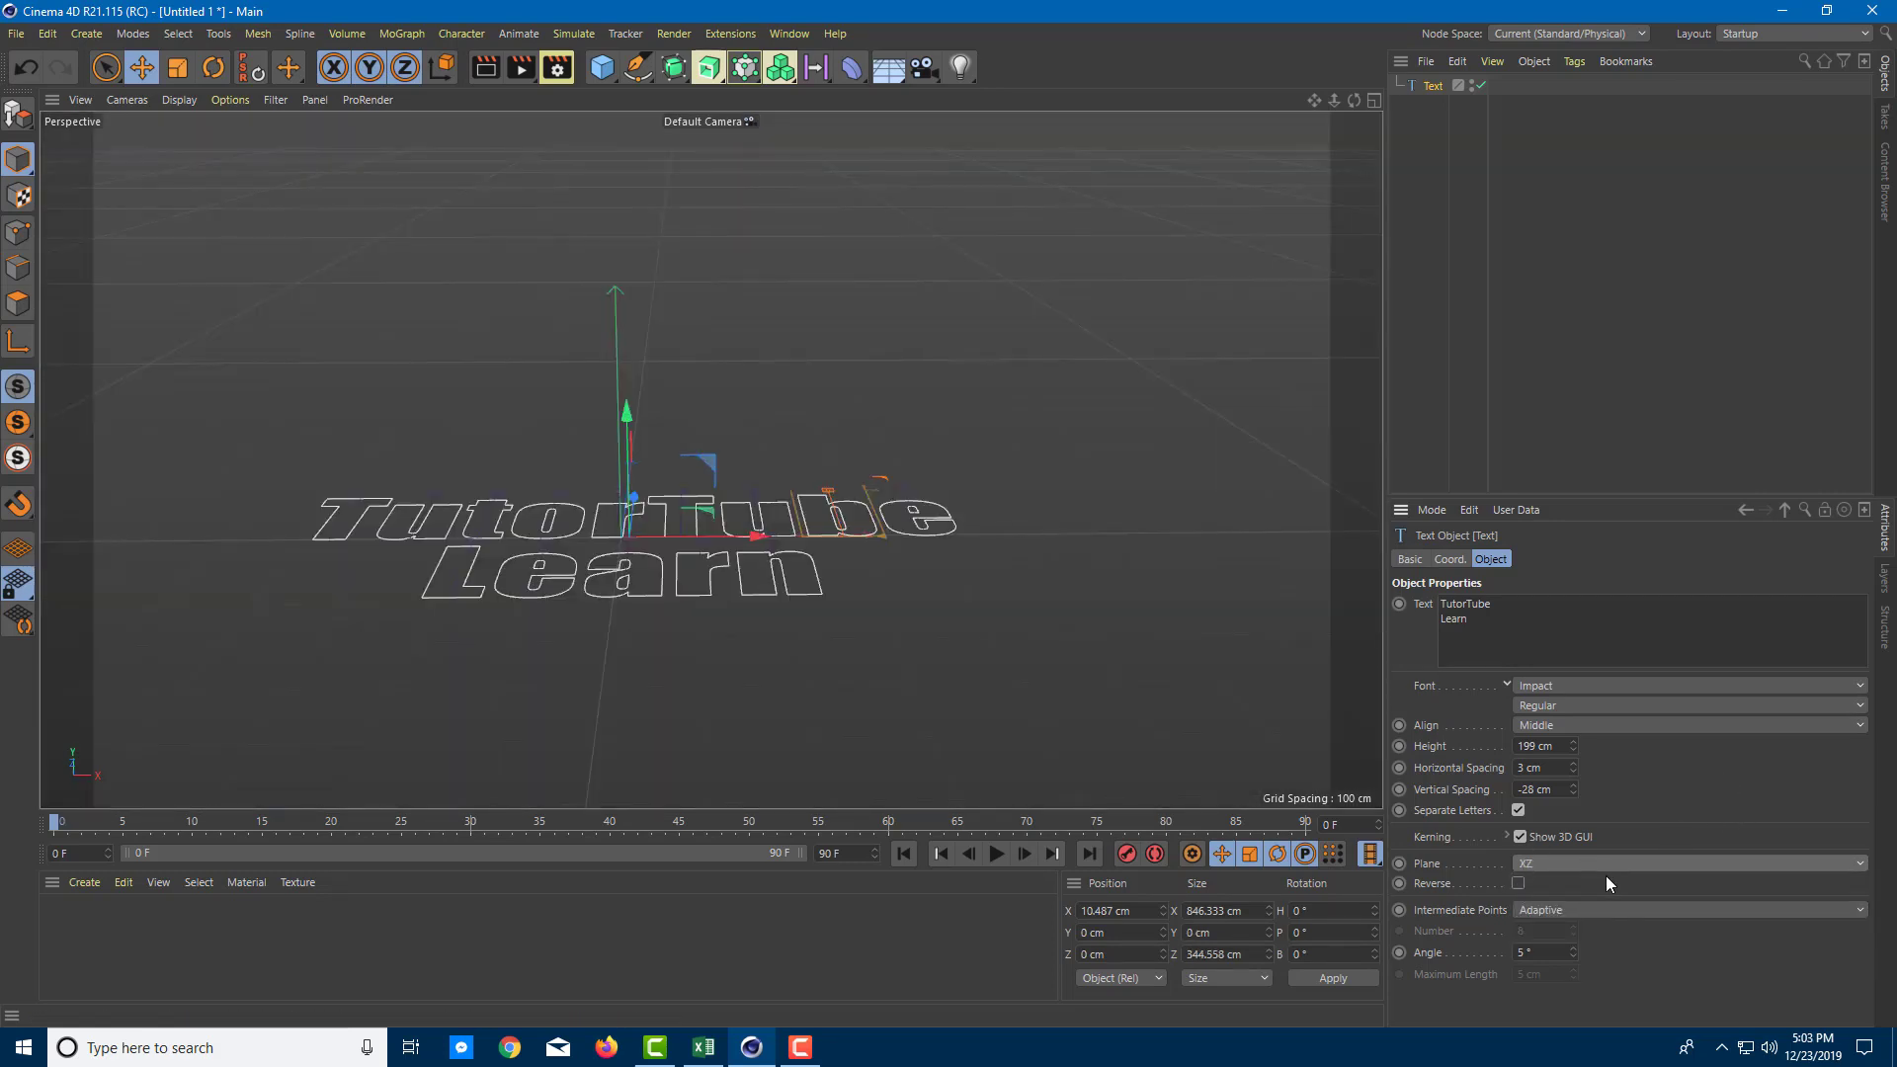
left_click(1611, 865)
left_click(1573, 884)
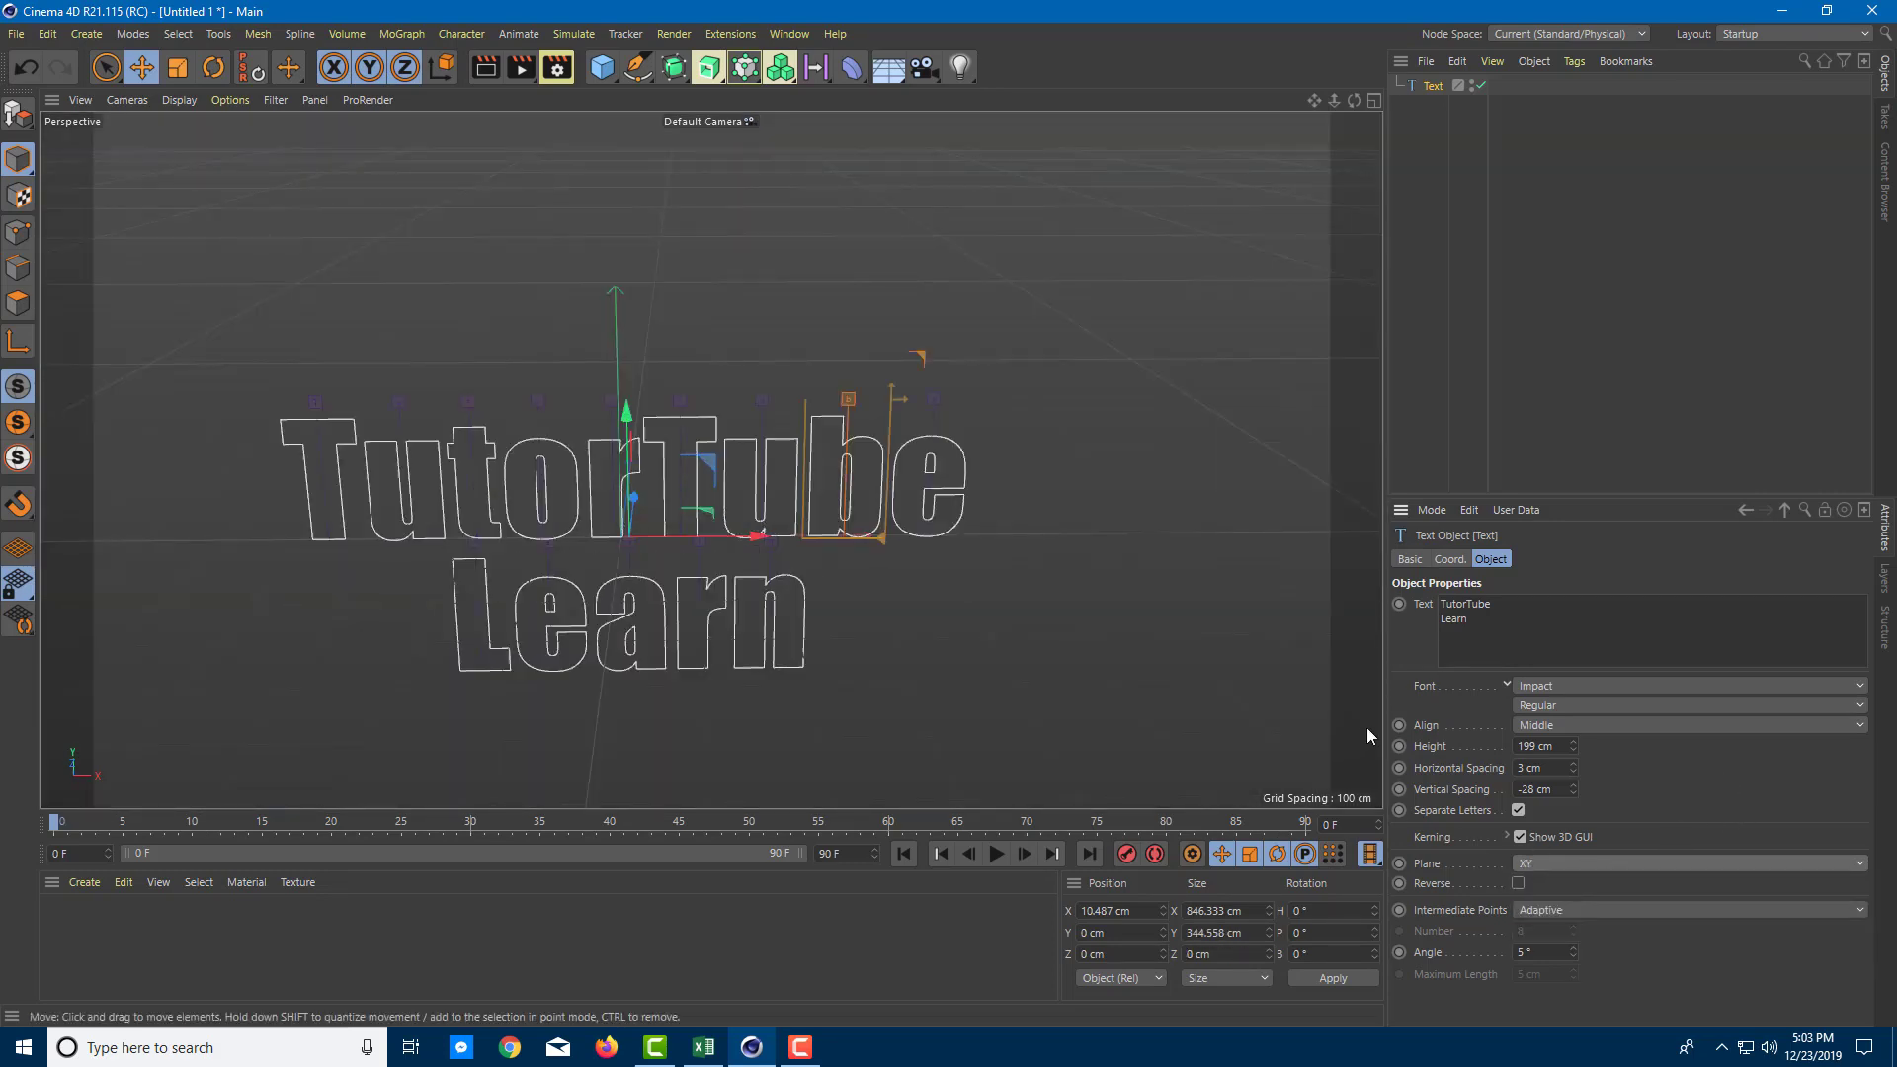
left_click(1519, 885)
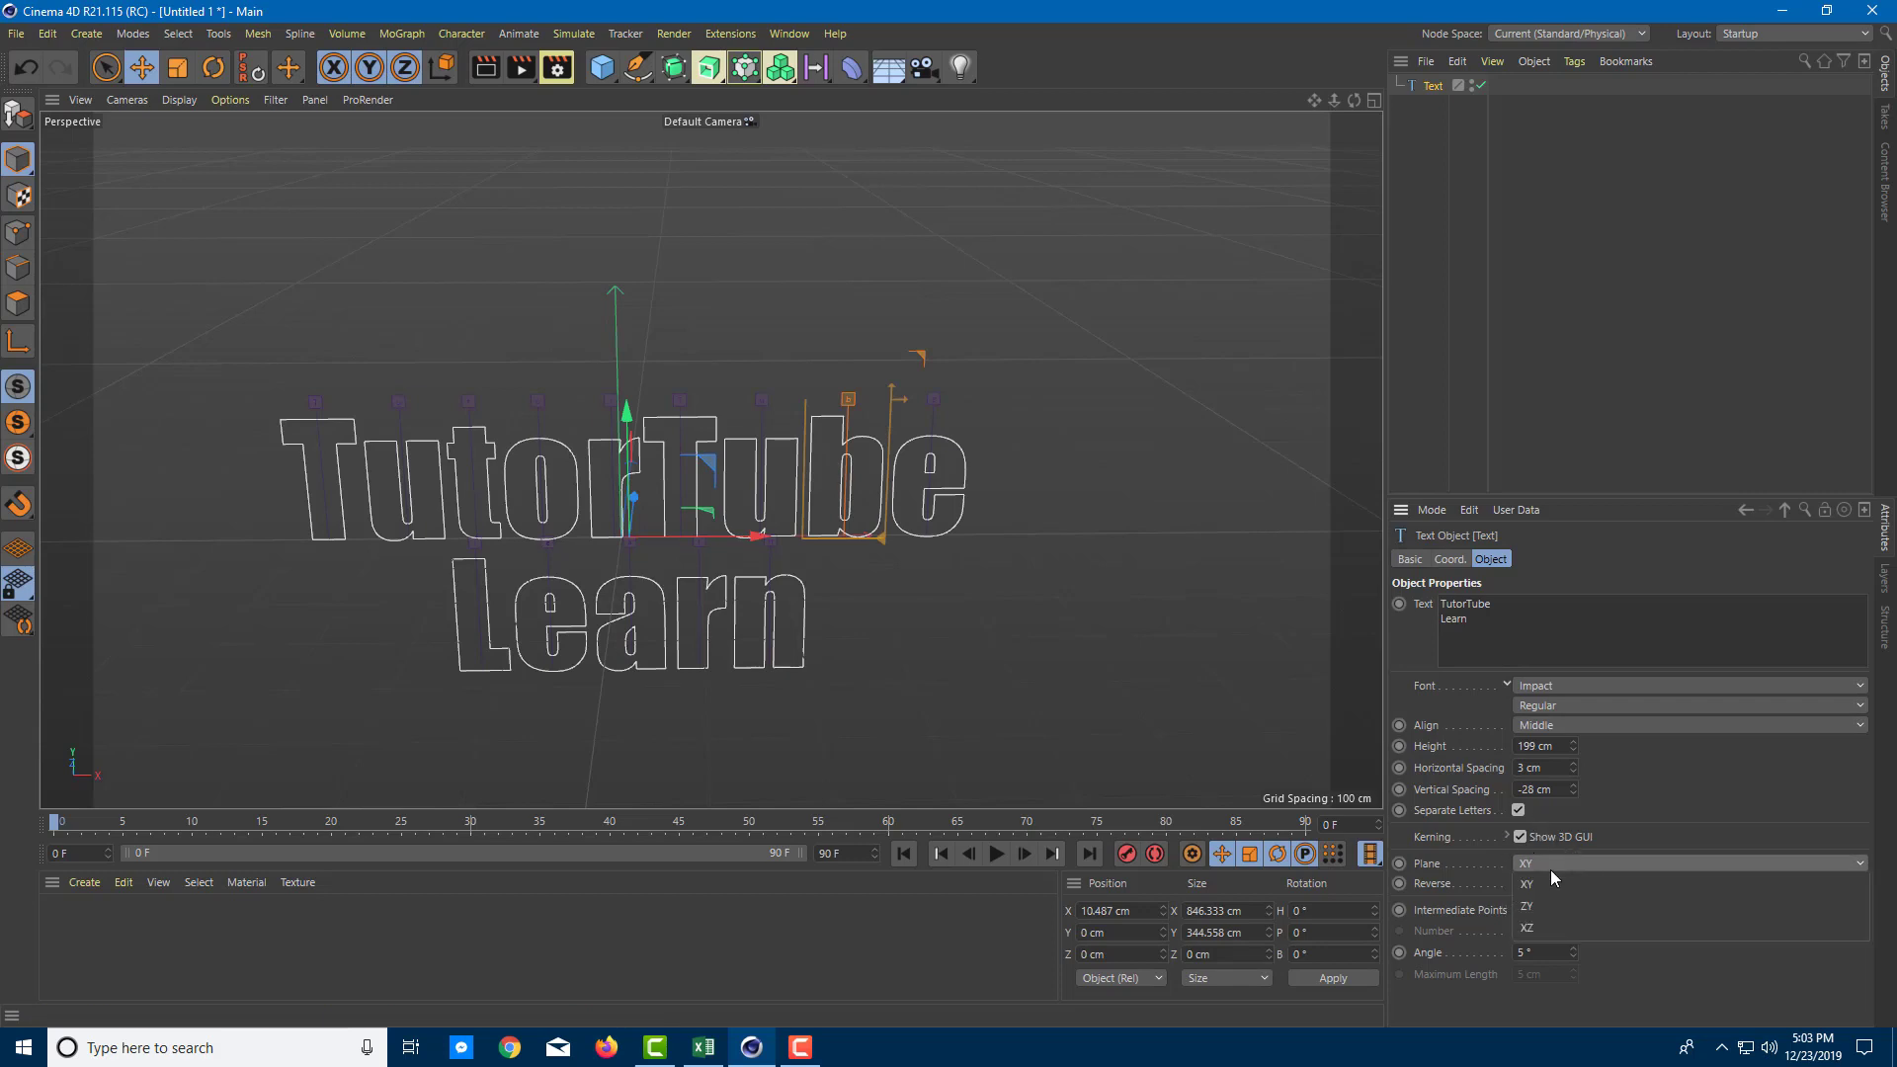
left_click(1552, 868)
left_click(1542, 922)
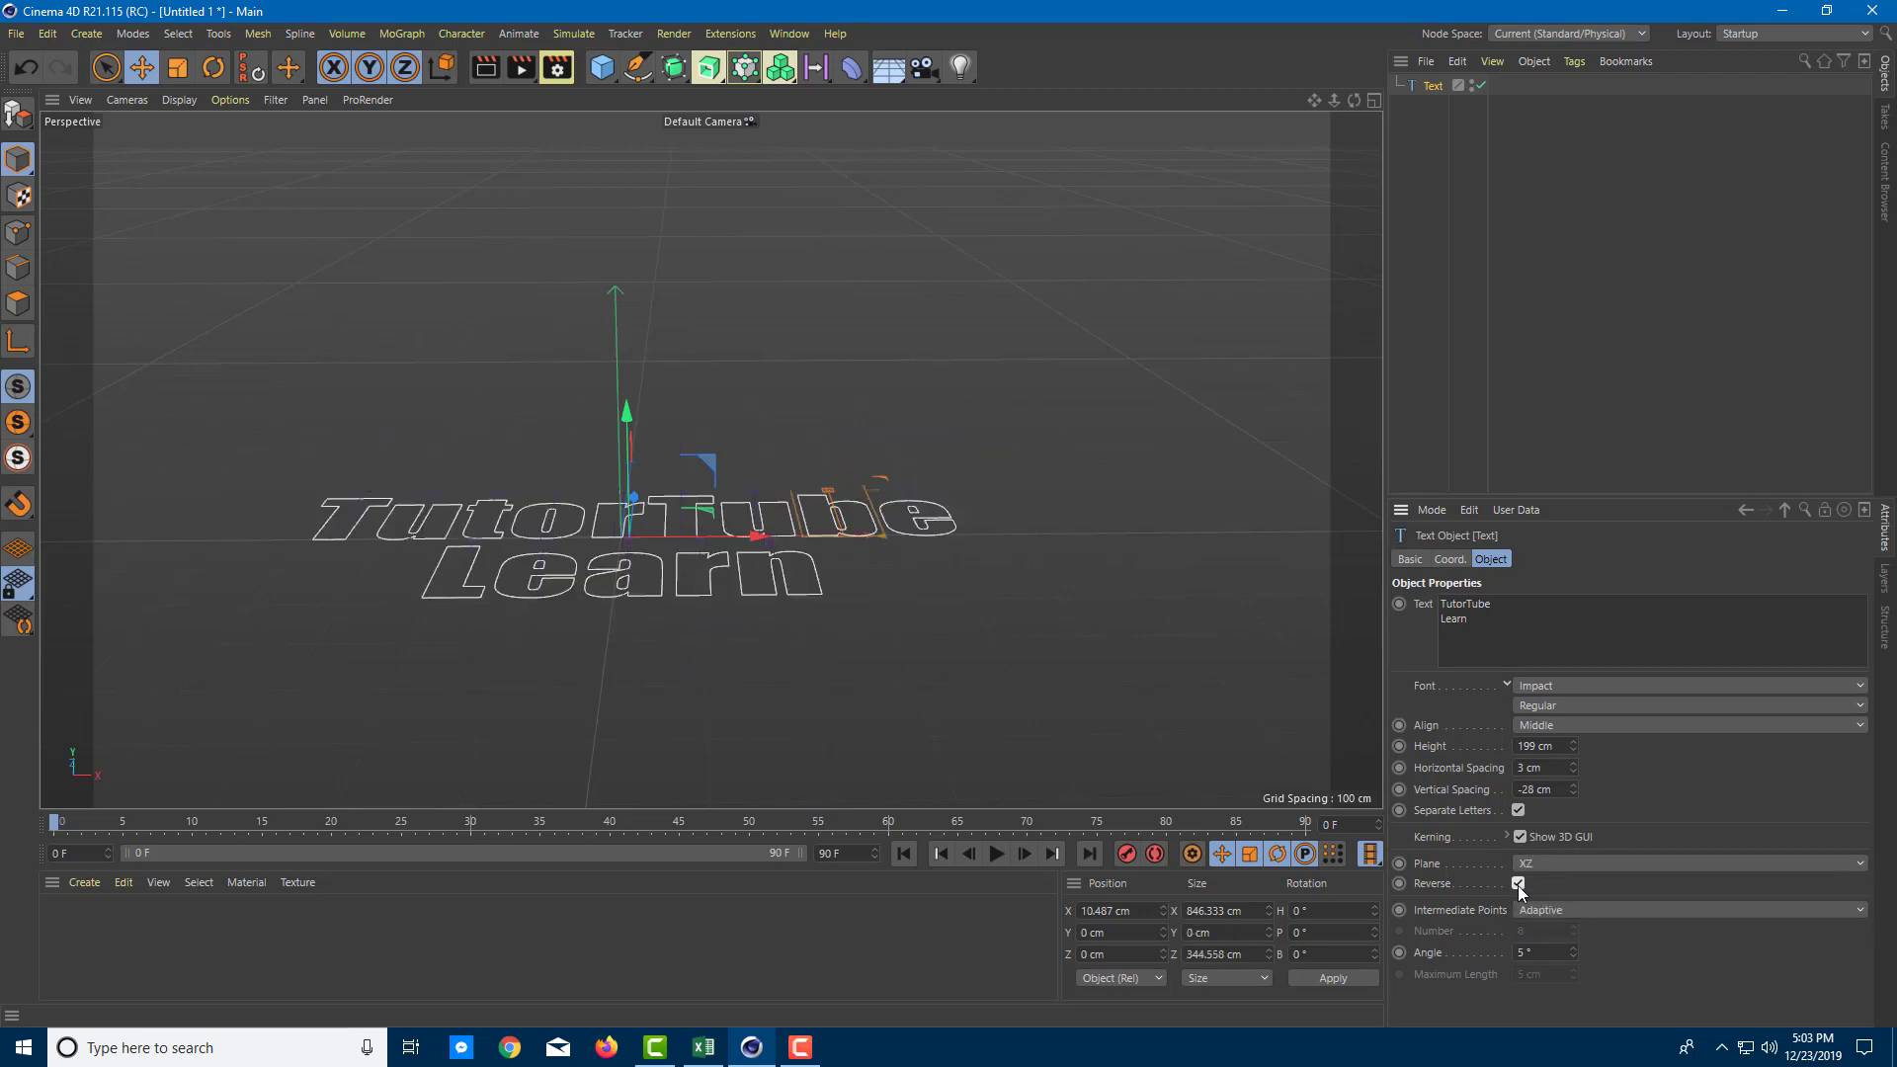
left_click(1562, 867)
left_click(1555, 879)
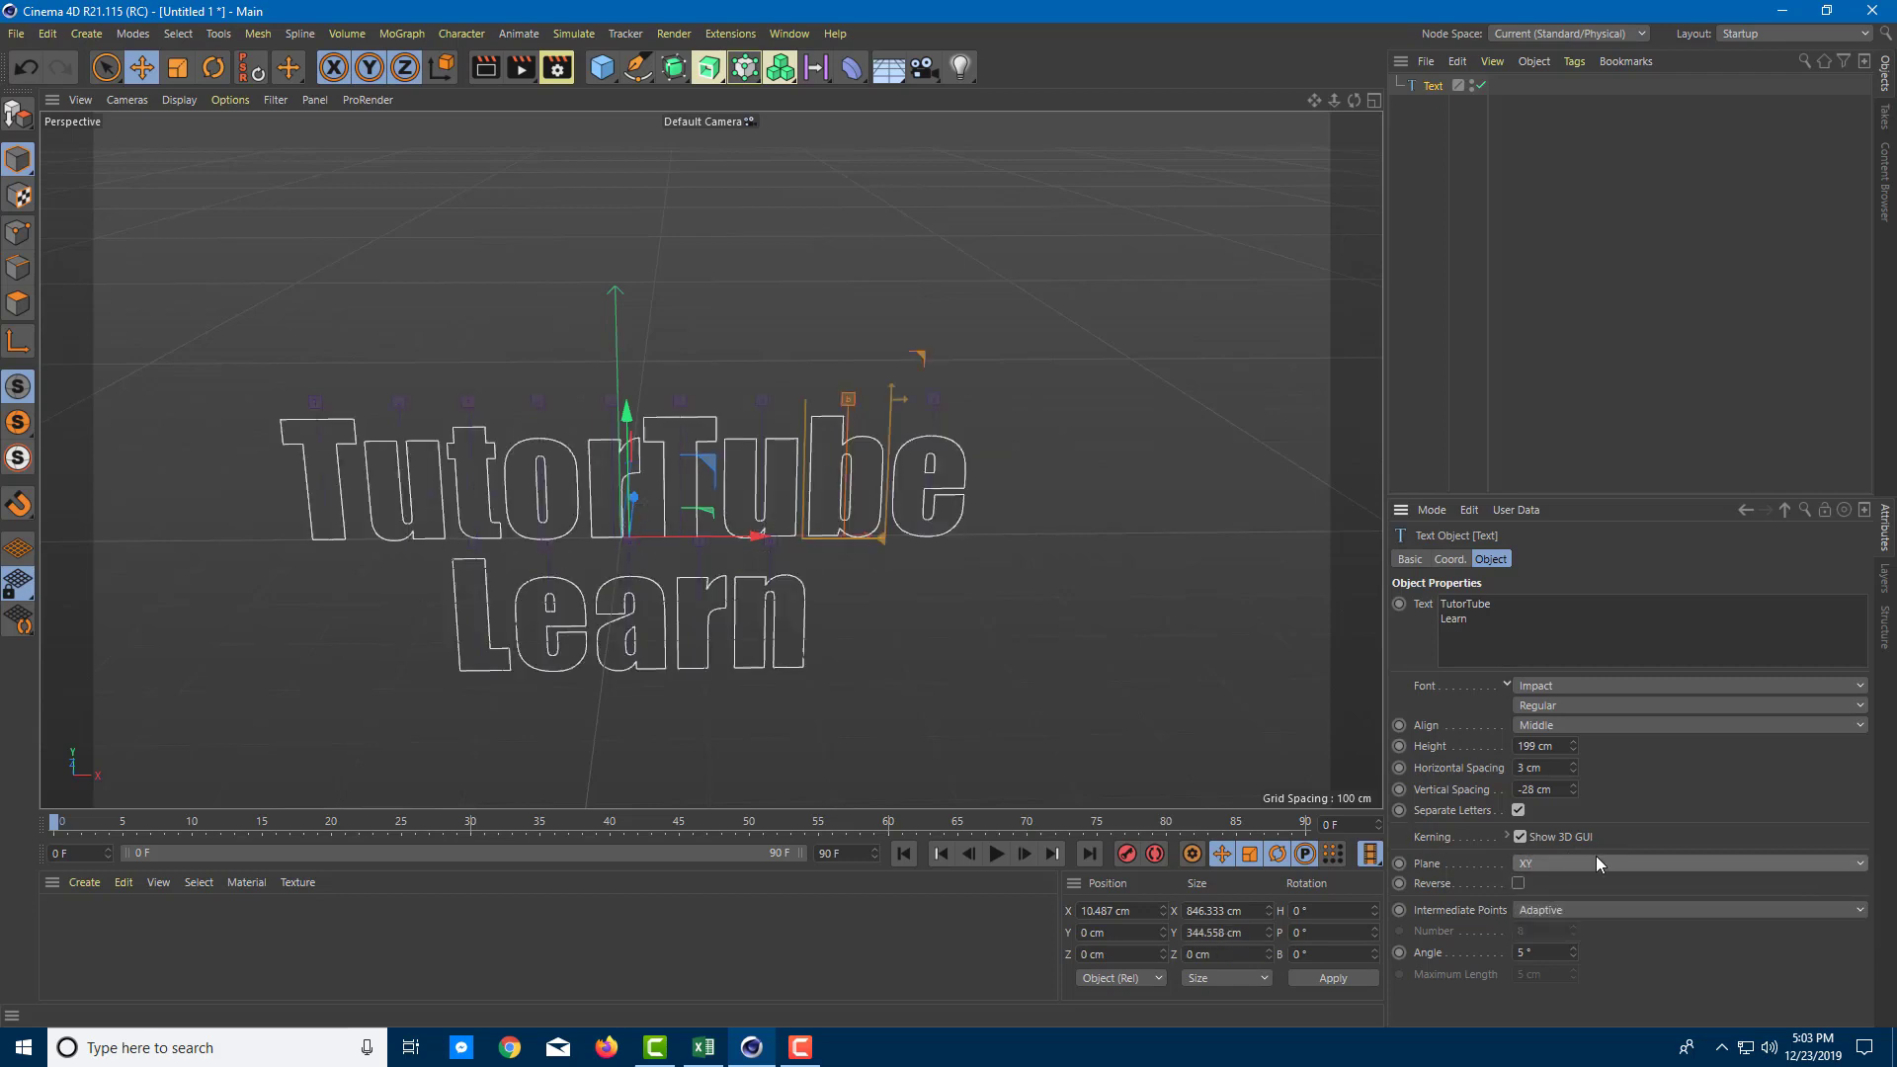
Try Natural, None and Adaptive intermediate points, then choose Subdivided.
left_click(1556, 911)
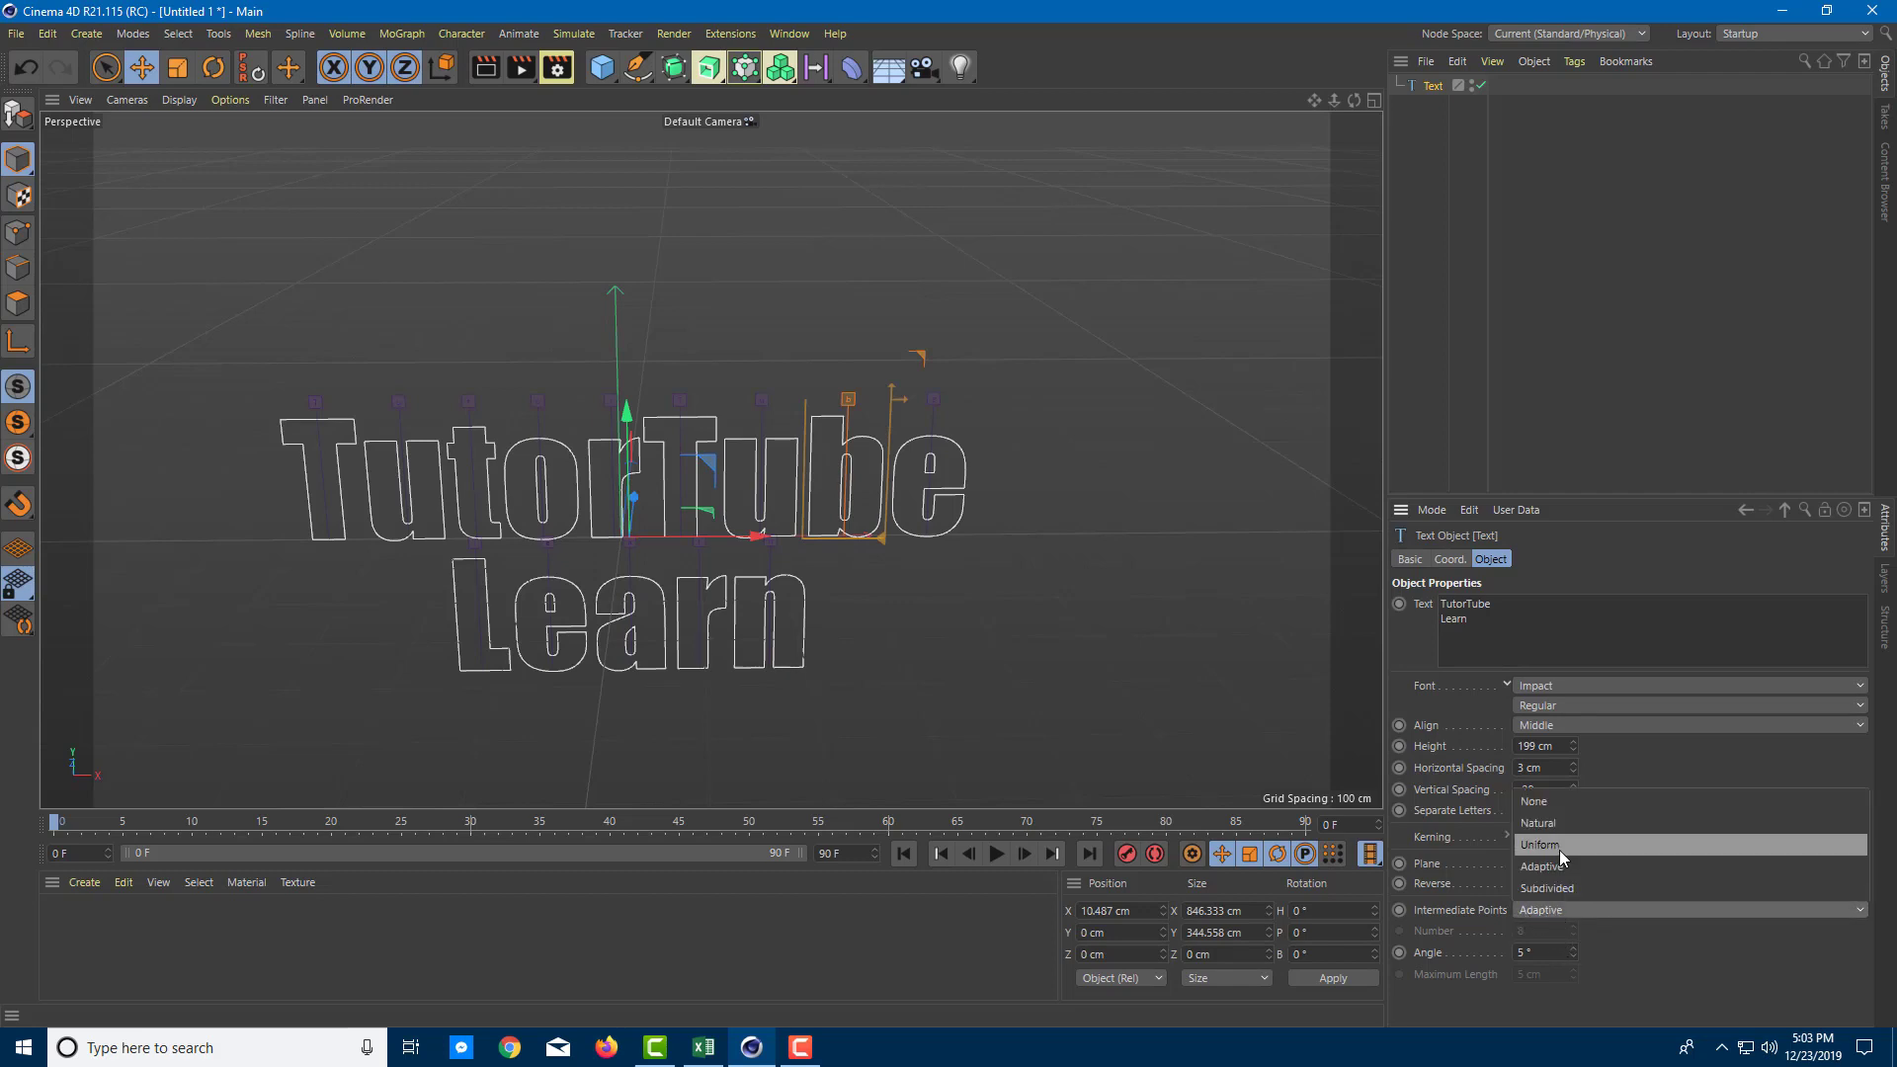
left_click(1573, 832)
left_click(1539, 911)
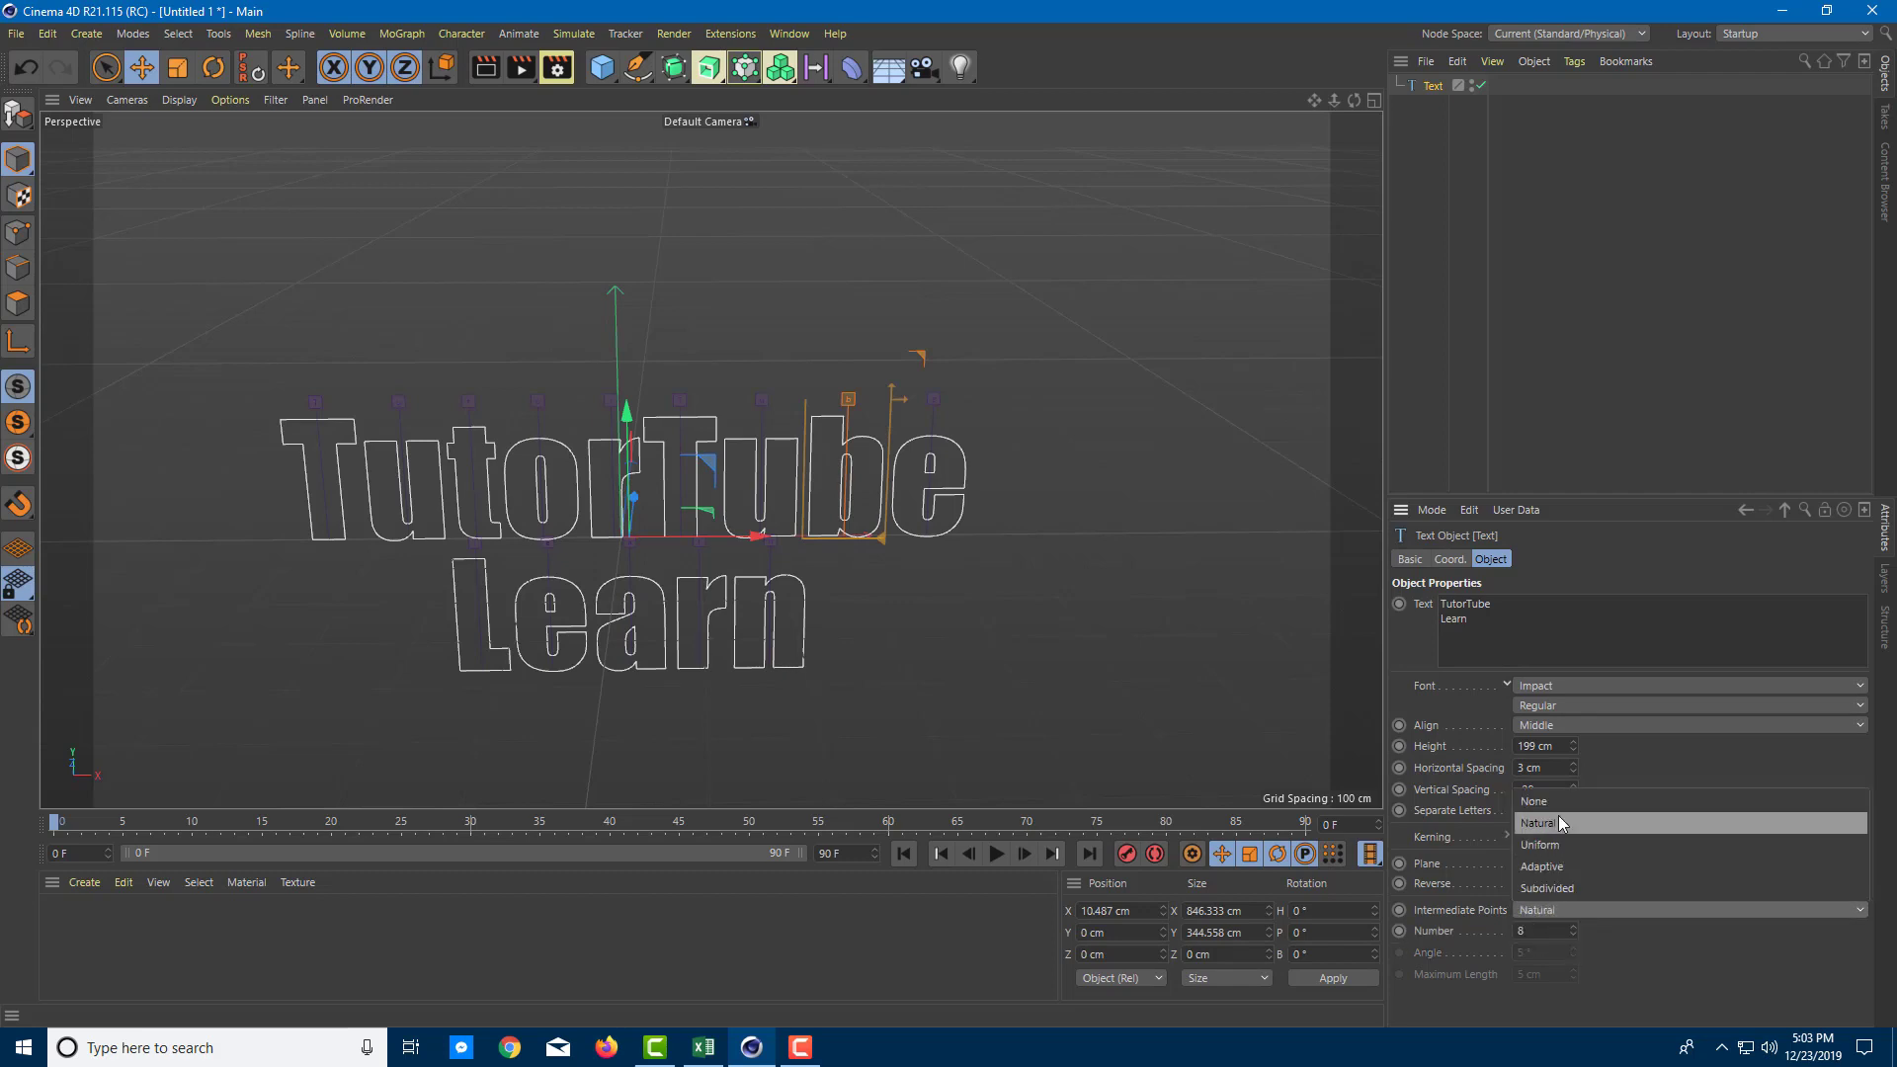
left_click(1547, 802)
left_click(1513, 909)
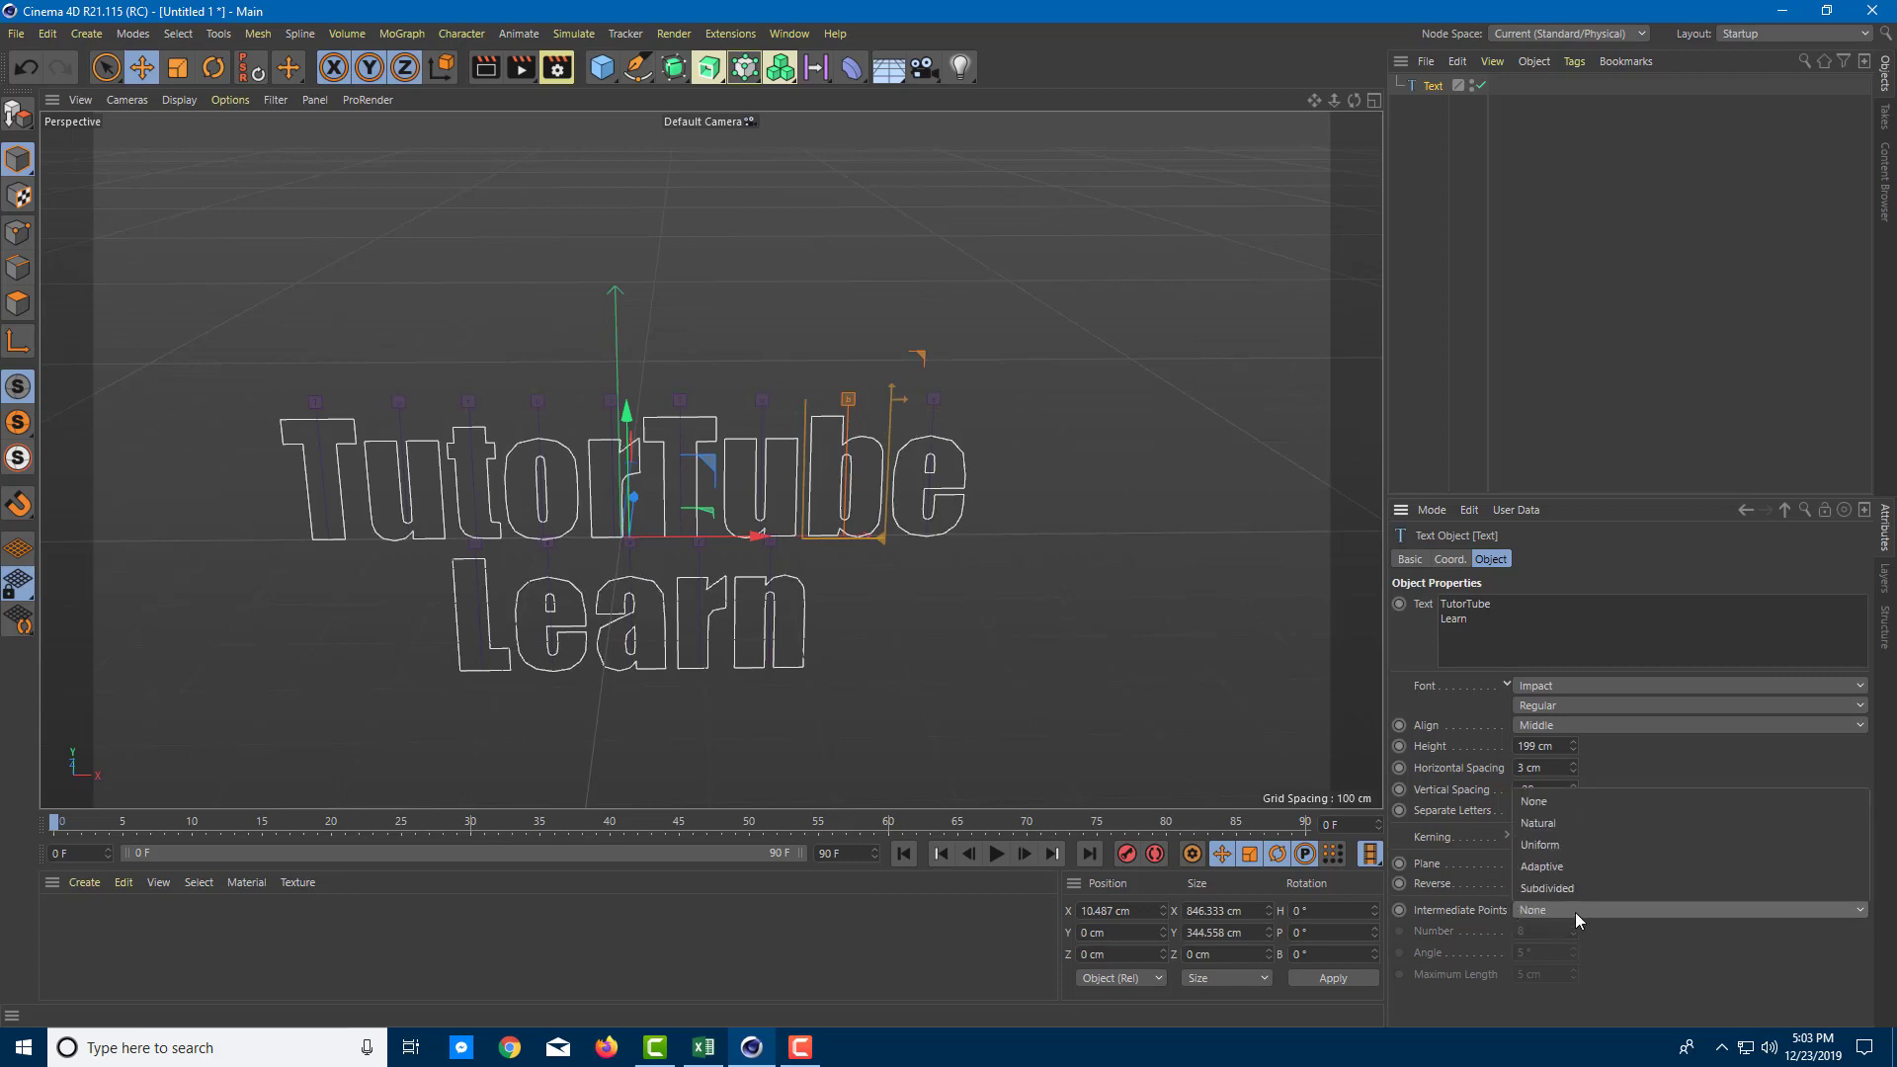
left_click(1551, 876)
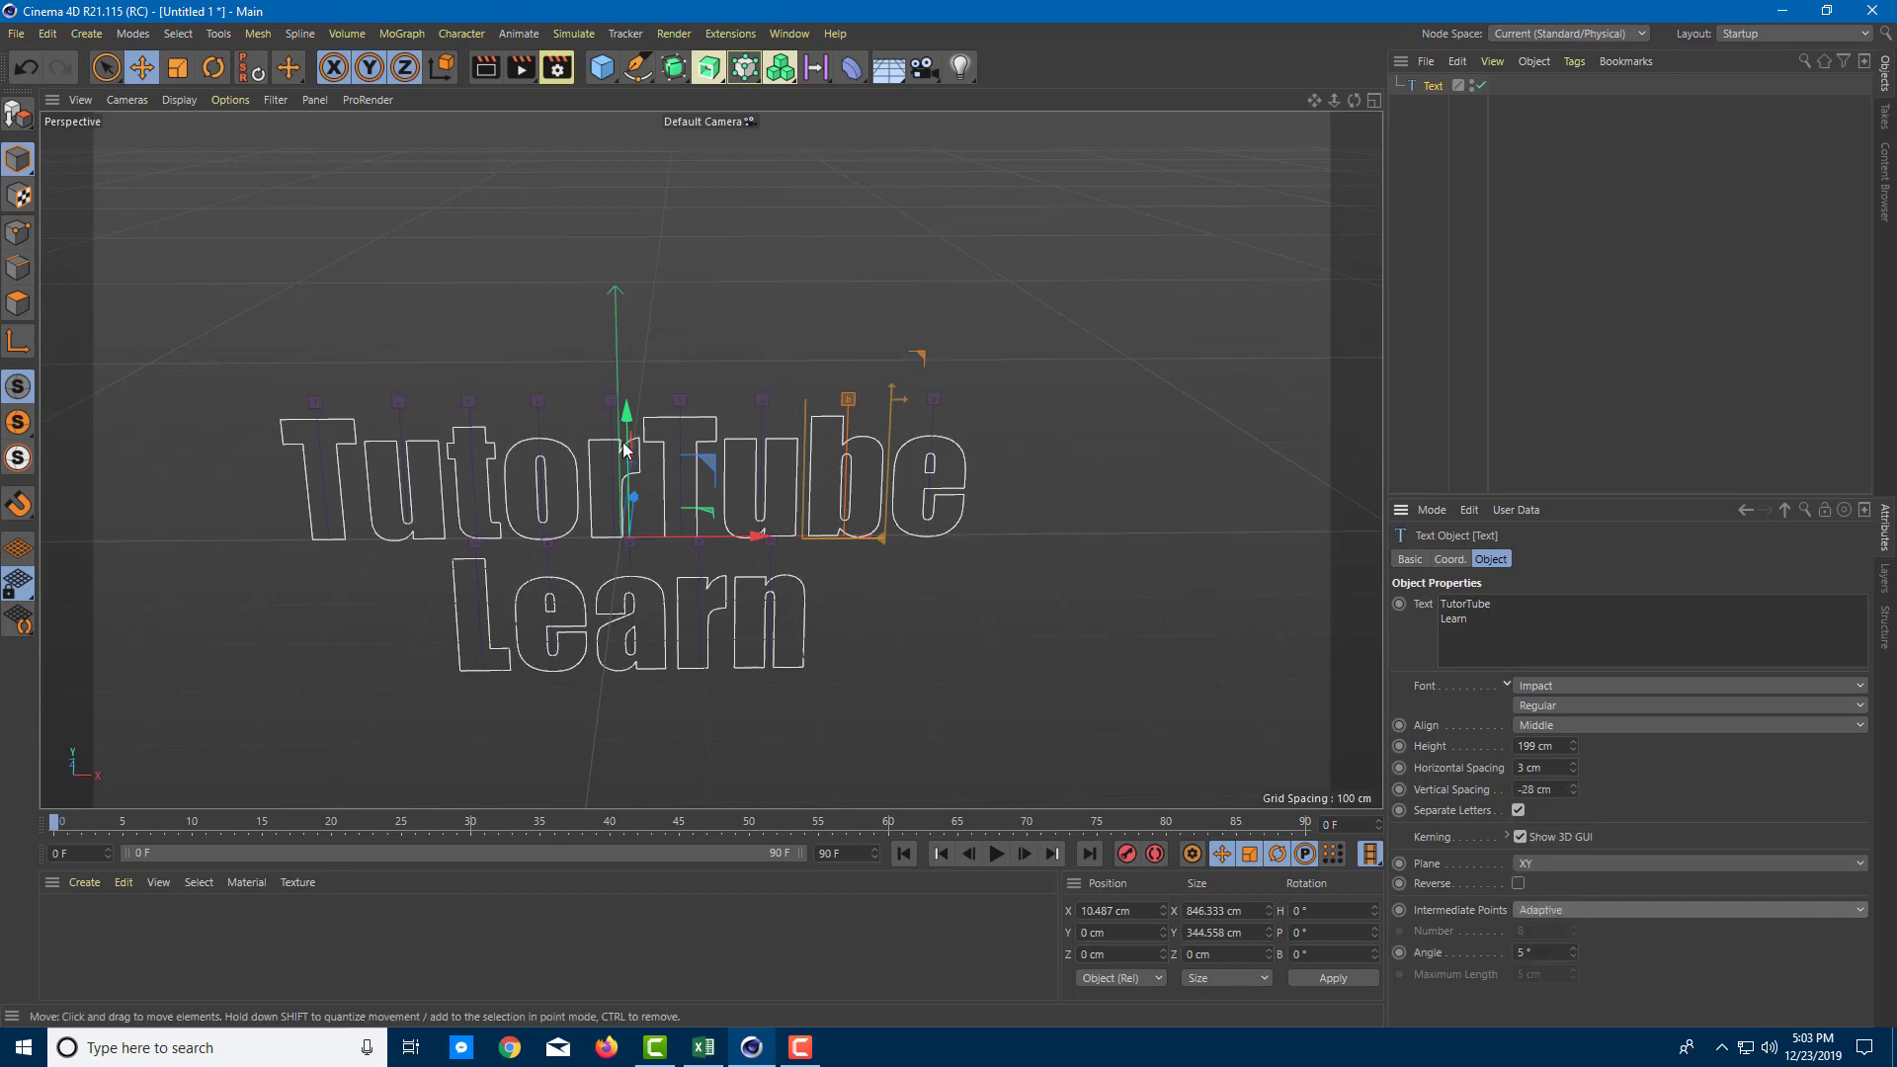
left_click(1591, 909)
left_click(1542, 869)
left_click(1569, 911)
left_click(1546, 796)
left_click(1552, 907)
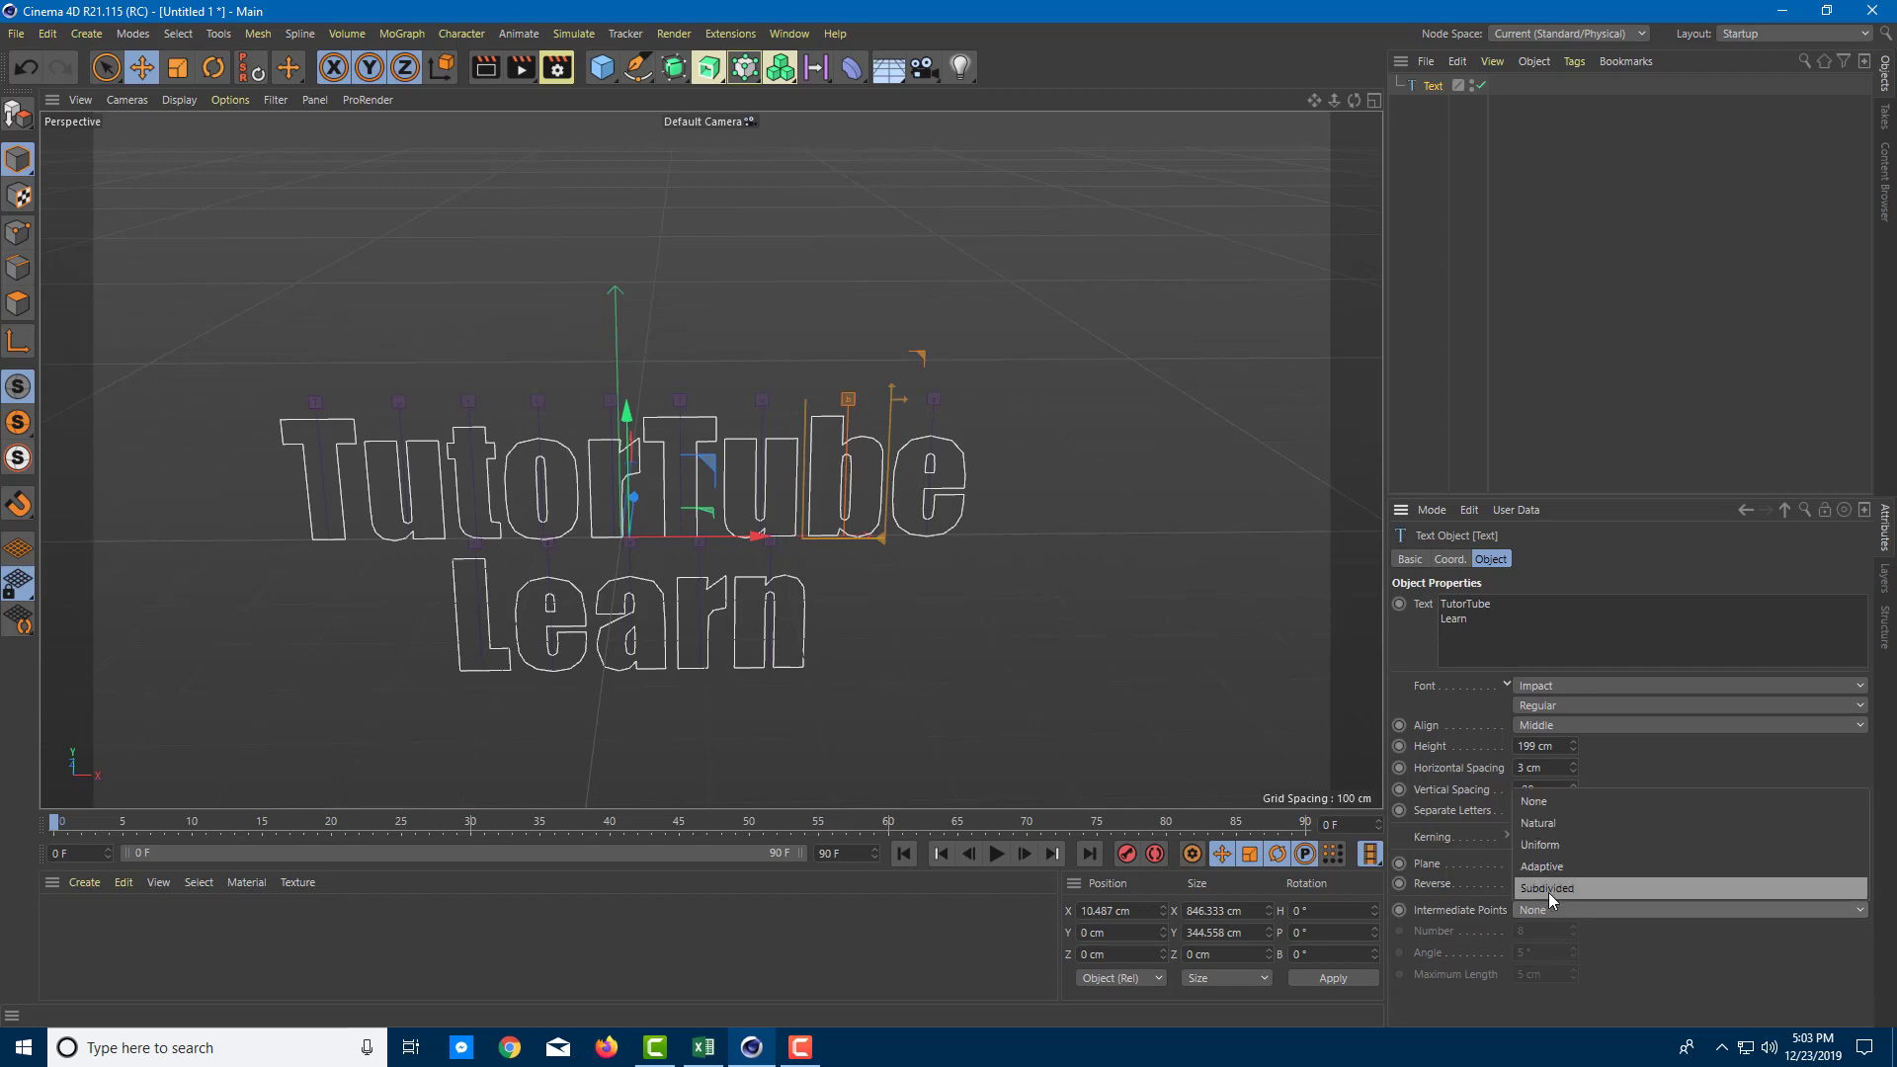
left_click(1558, 893)
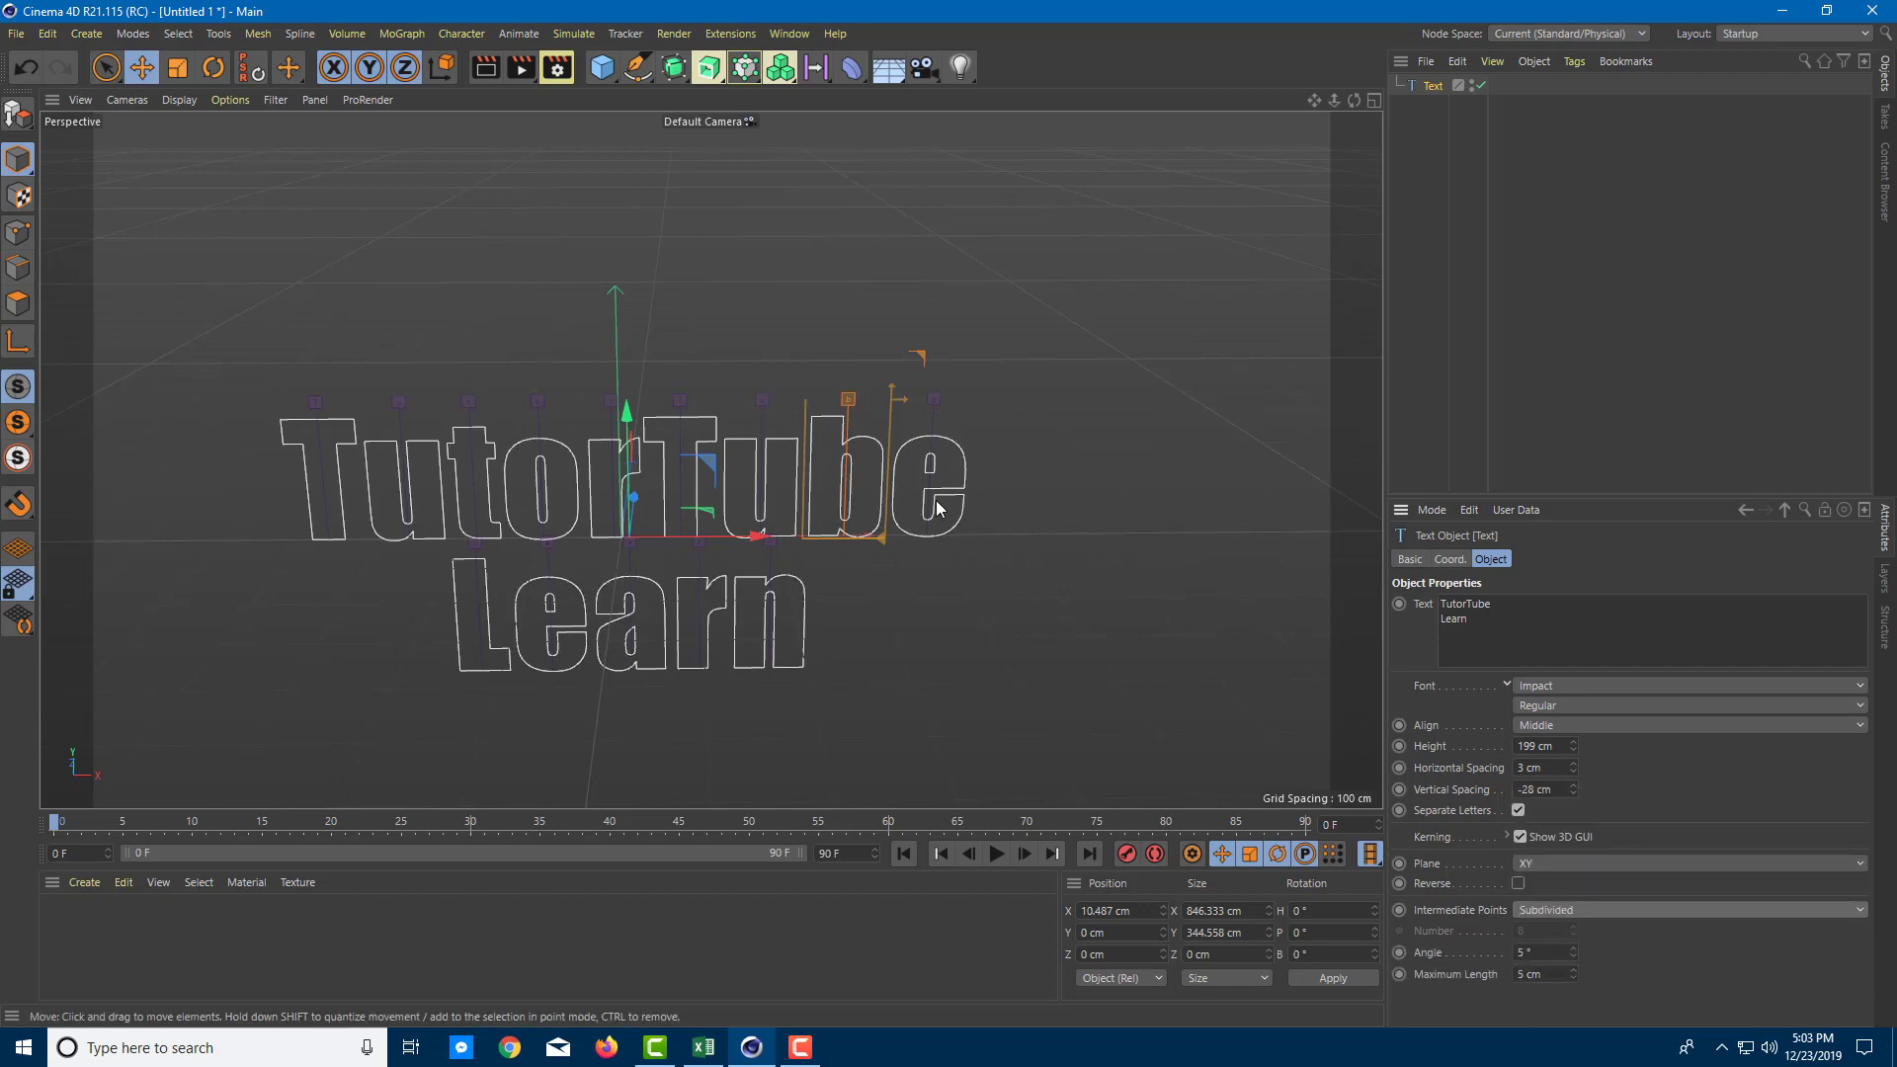
Compare None against Subdivided, keep Subdivided, and begin editing the Angle value.
scroll(692, 583, "up", 3)
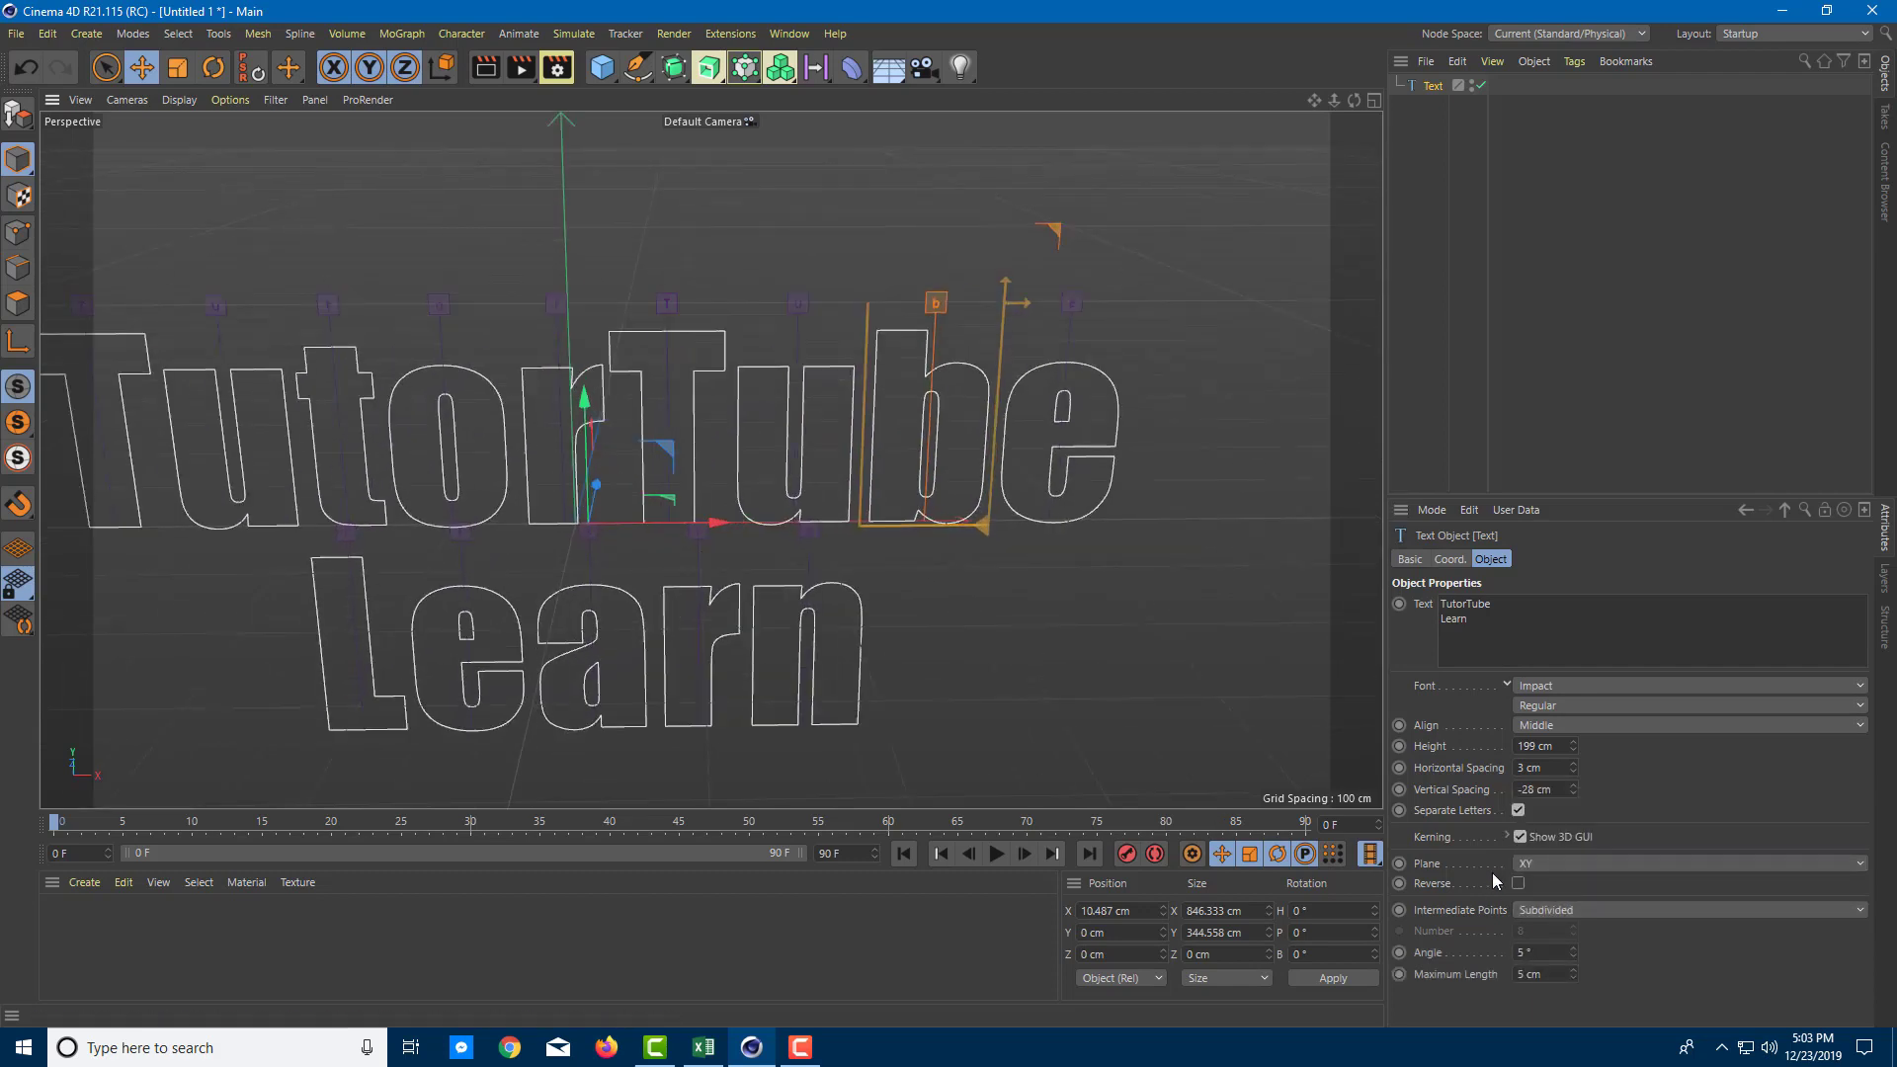
left_click(1549, 907)
left_click(1529, 798)
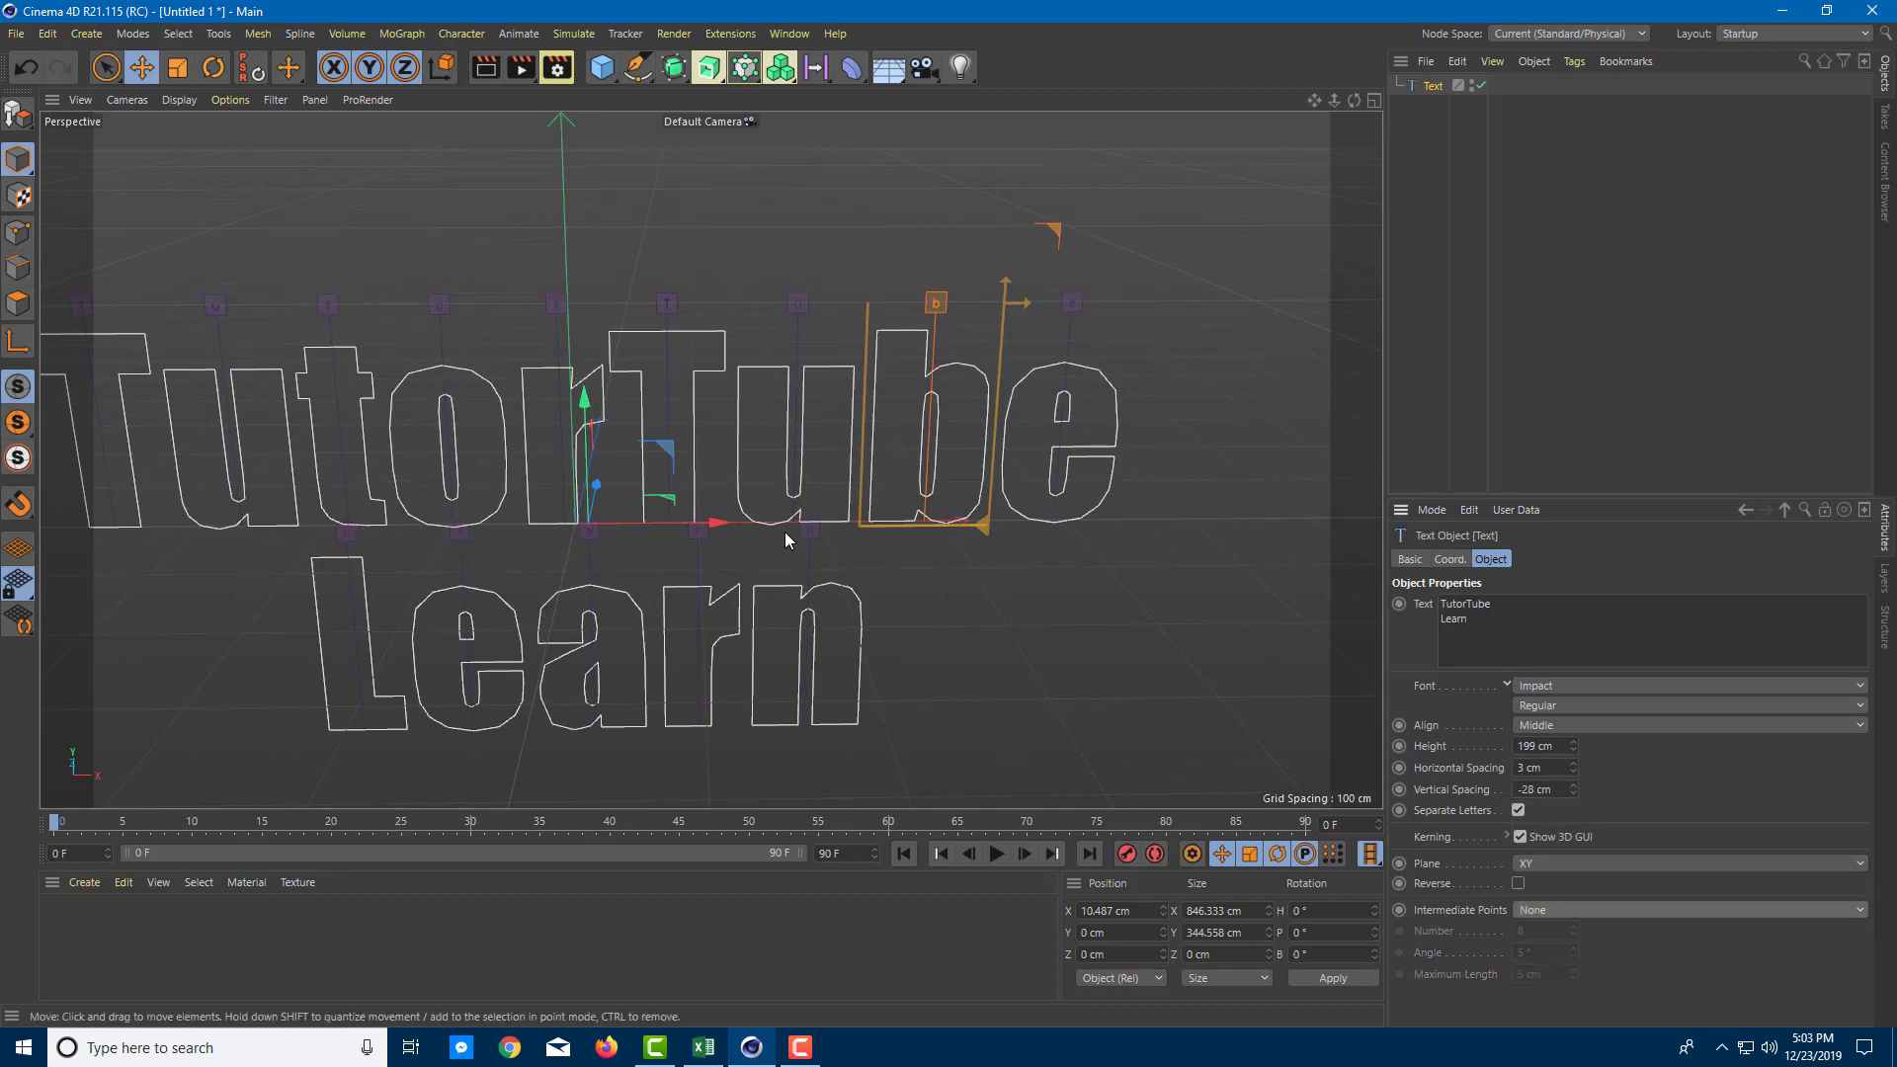
left_click(1551, 909)
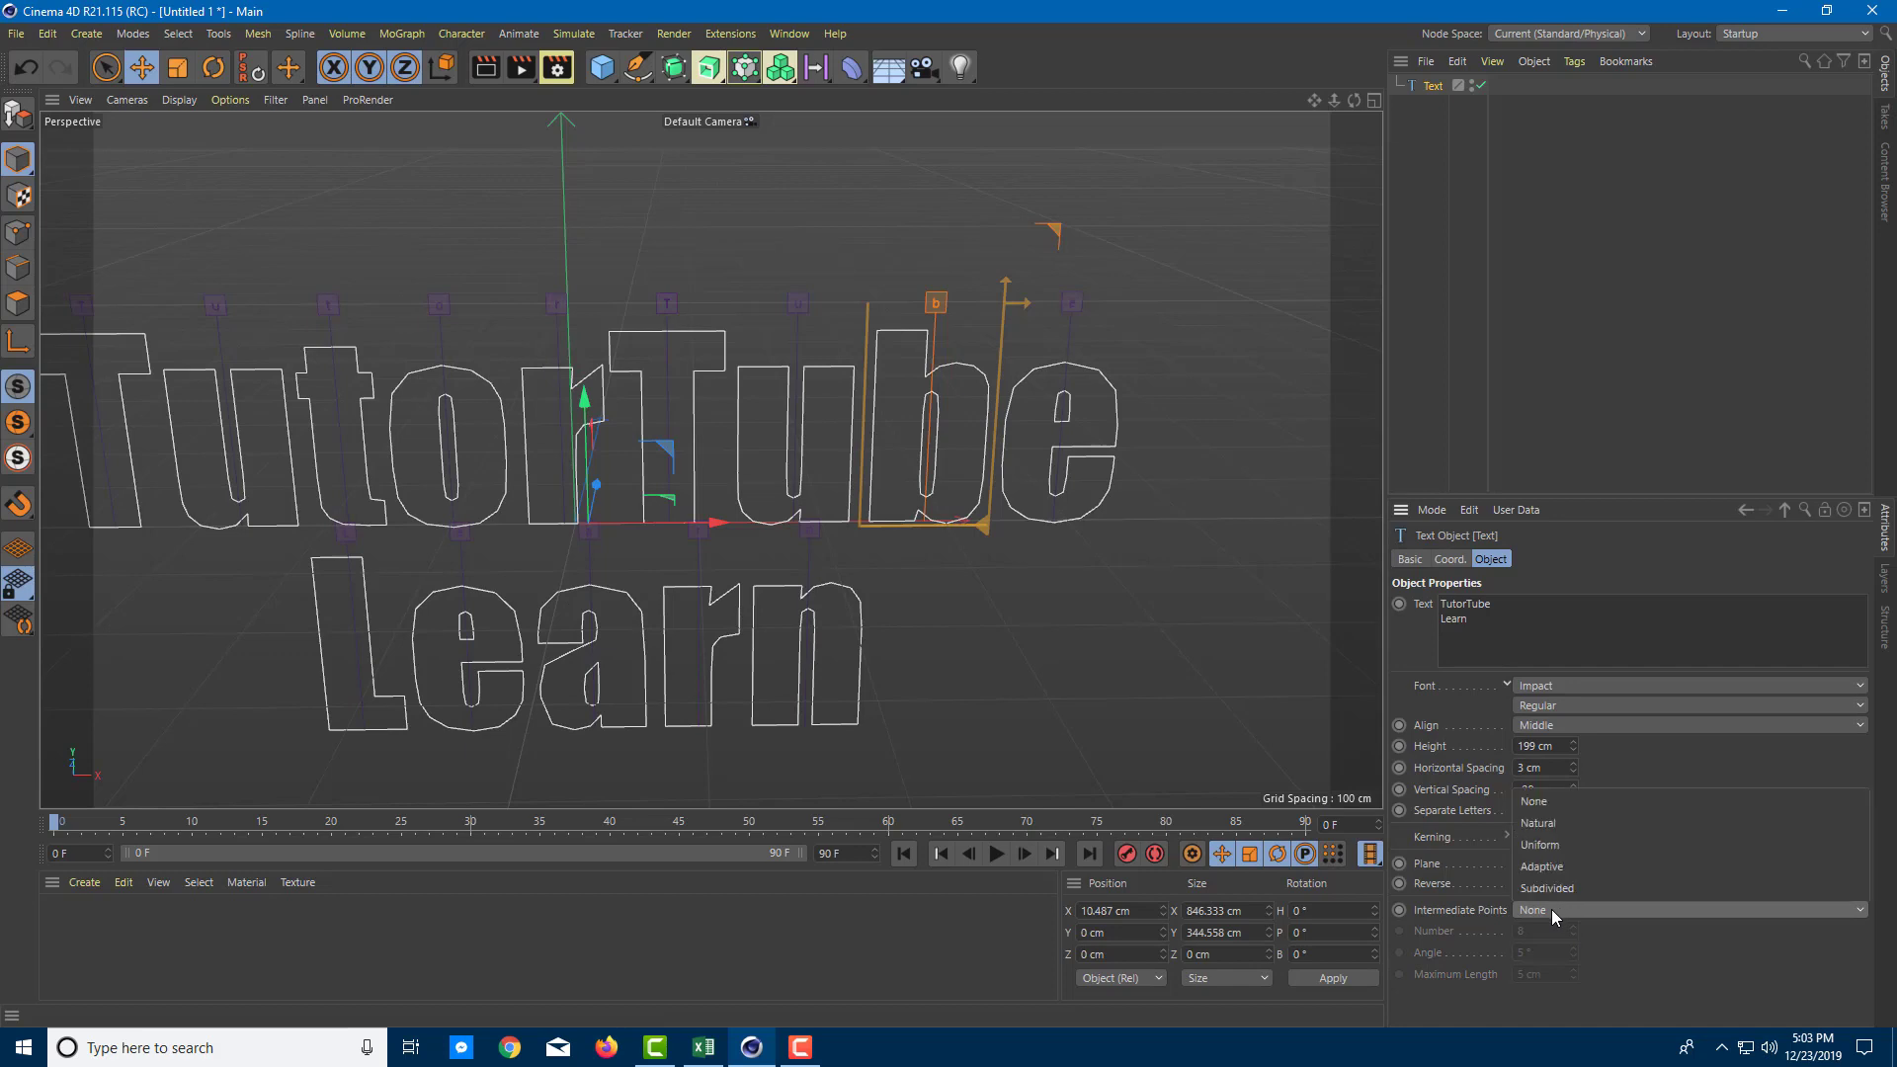
left_click(1557, 893)
scroll(929, 655, "down", 3)
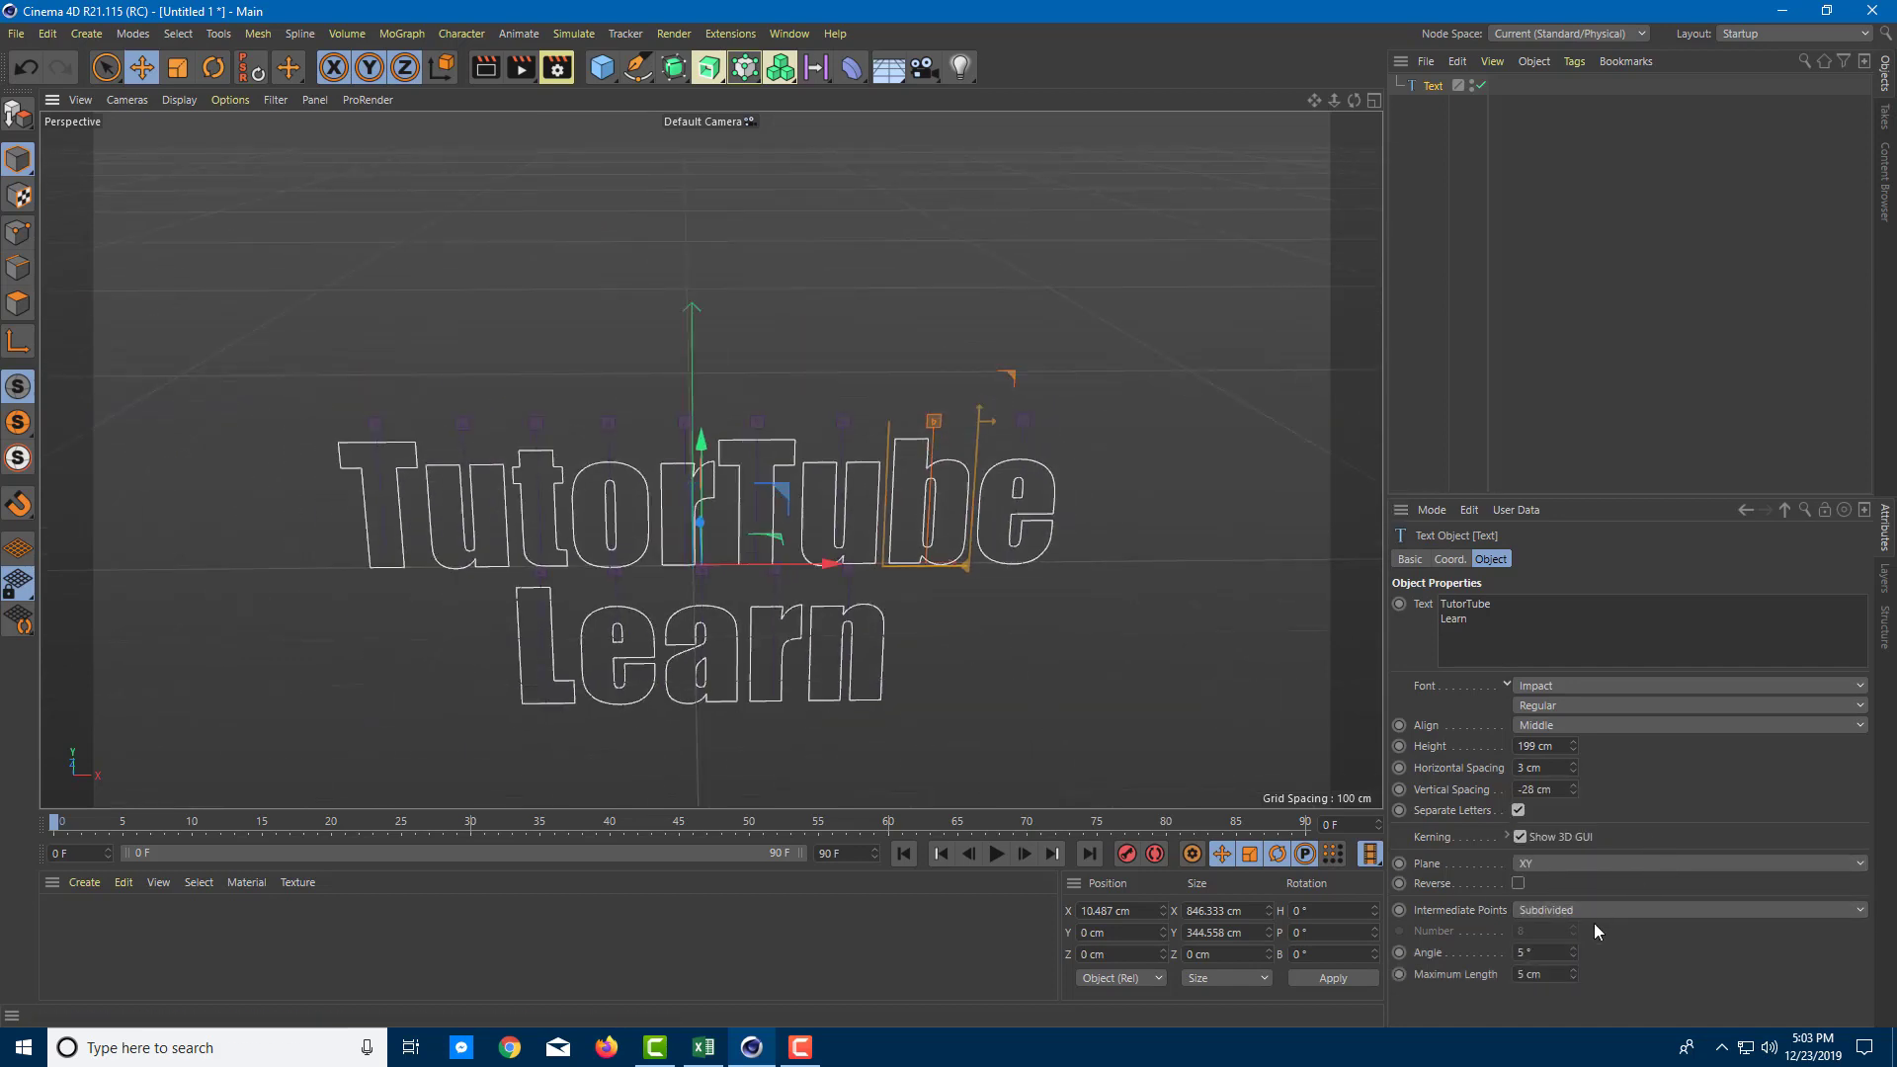
left_click(1553, 951)
Enter 5 for the subdivision Angle and start editing the maximum segment length.
double_click(1554, 952)
type("5")
left_click(1104, 523)
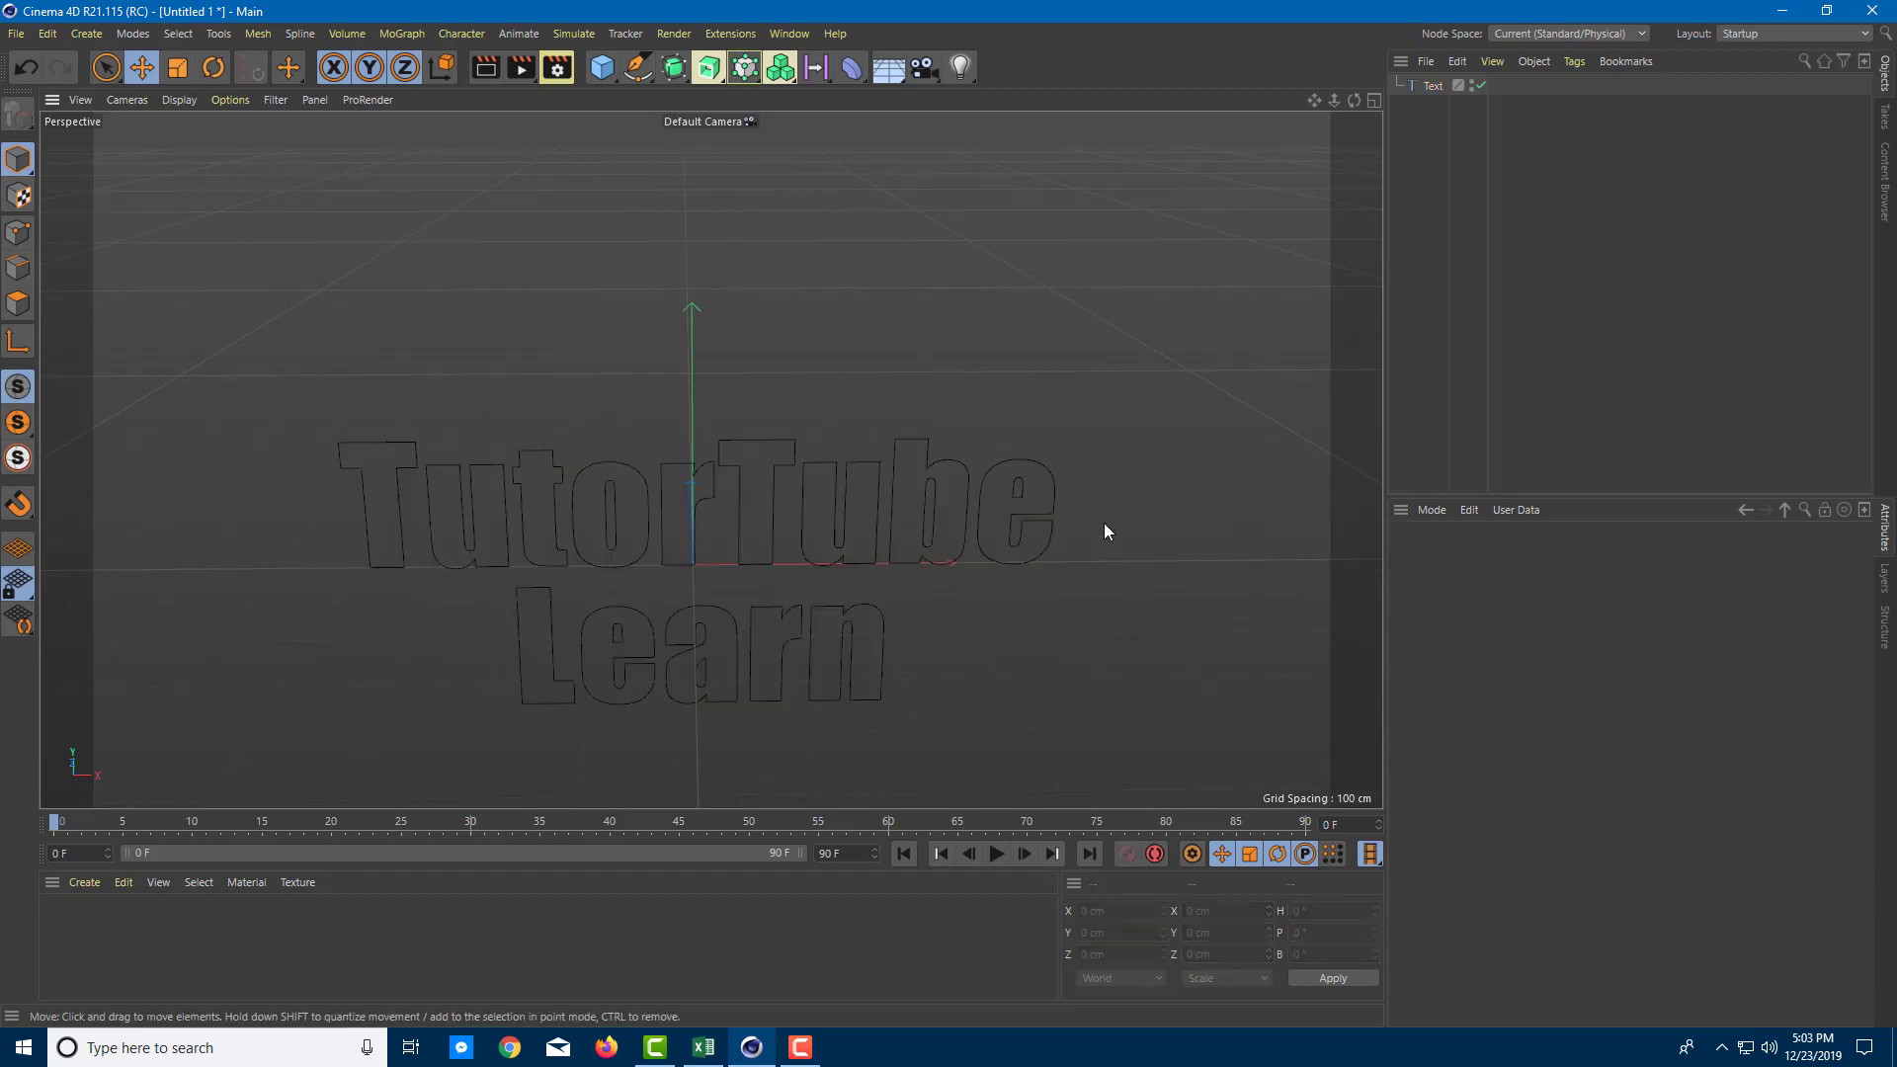
left_click(951, 551)
double_click(1527, 952)
left_click(1558, 977)
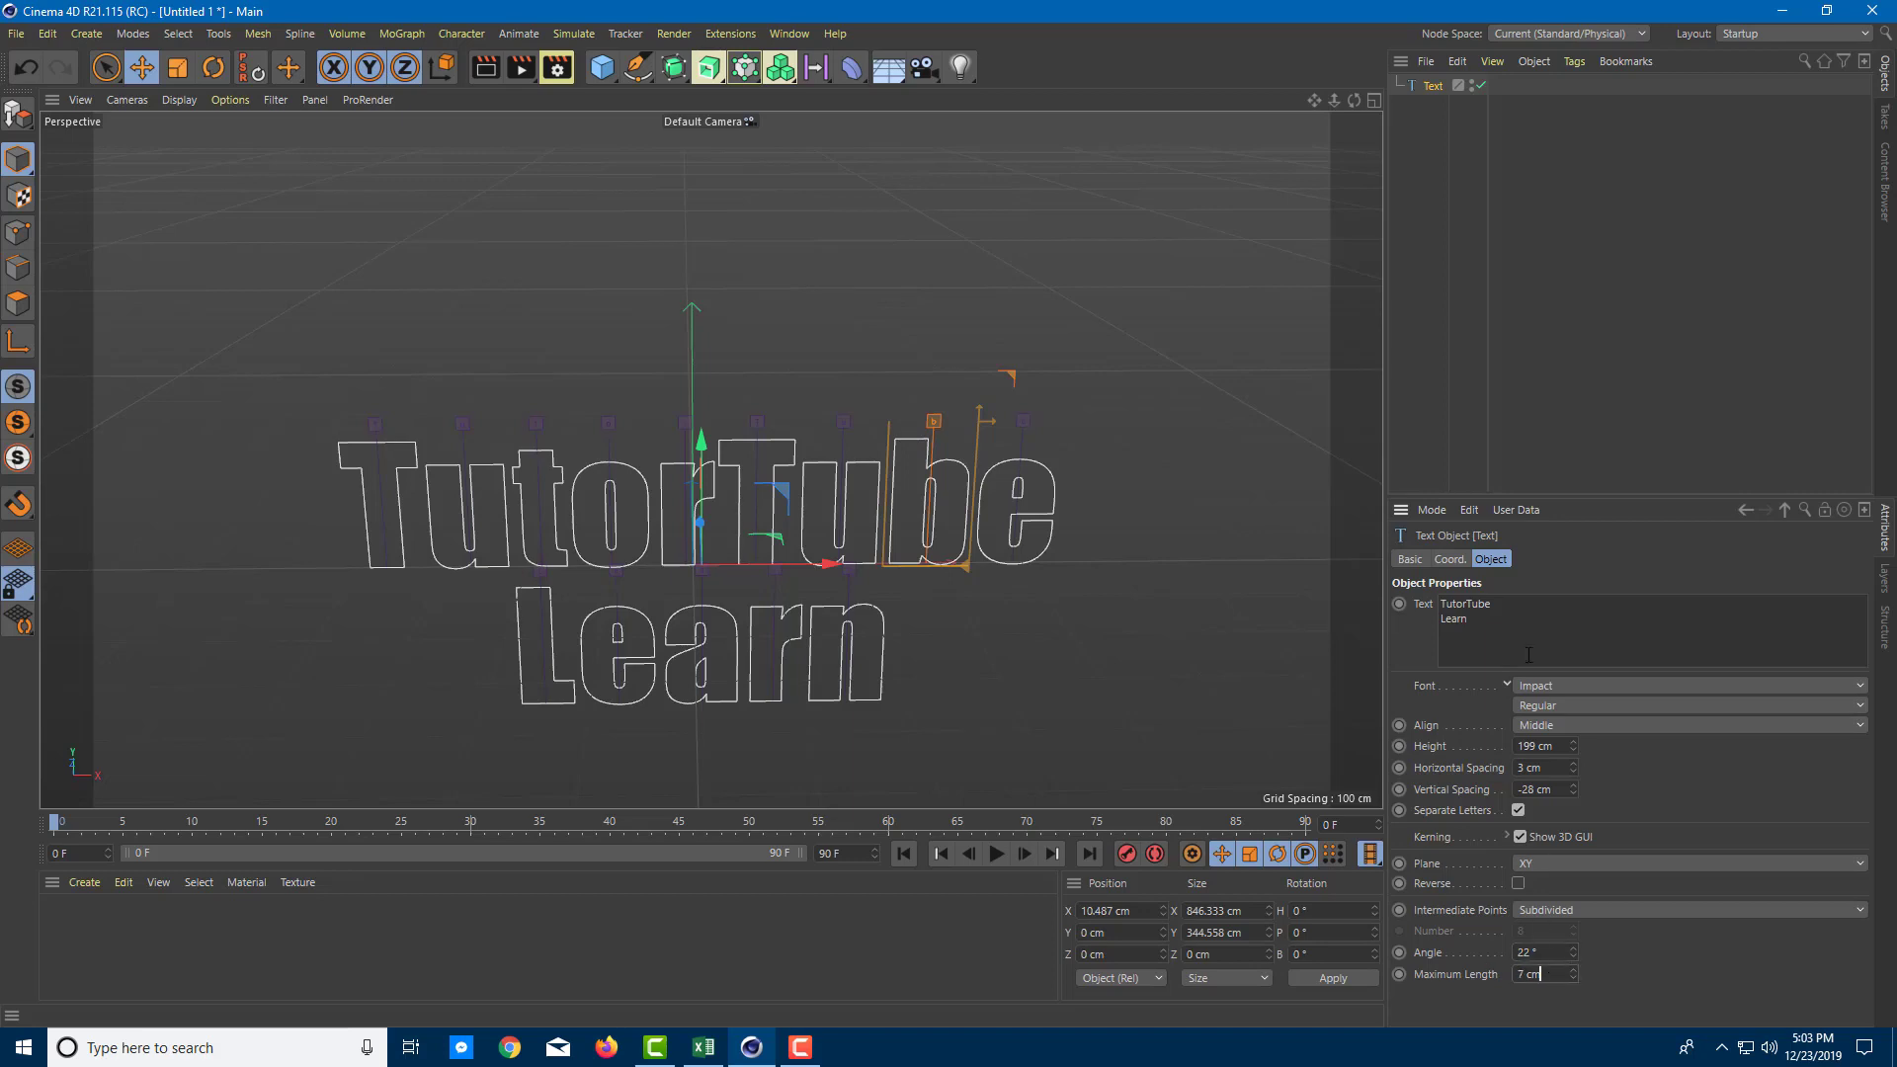
Try the ZY plane for the text, then undo back to XY.
left_click(1680, 864)
left_click(1749, 869)
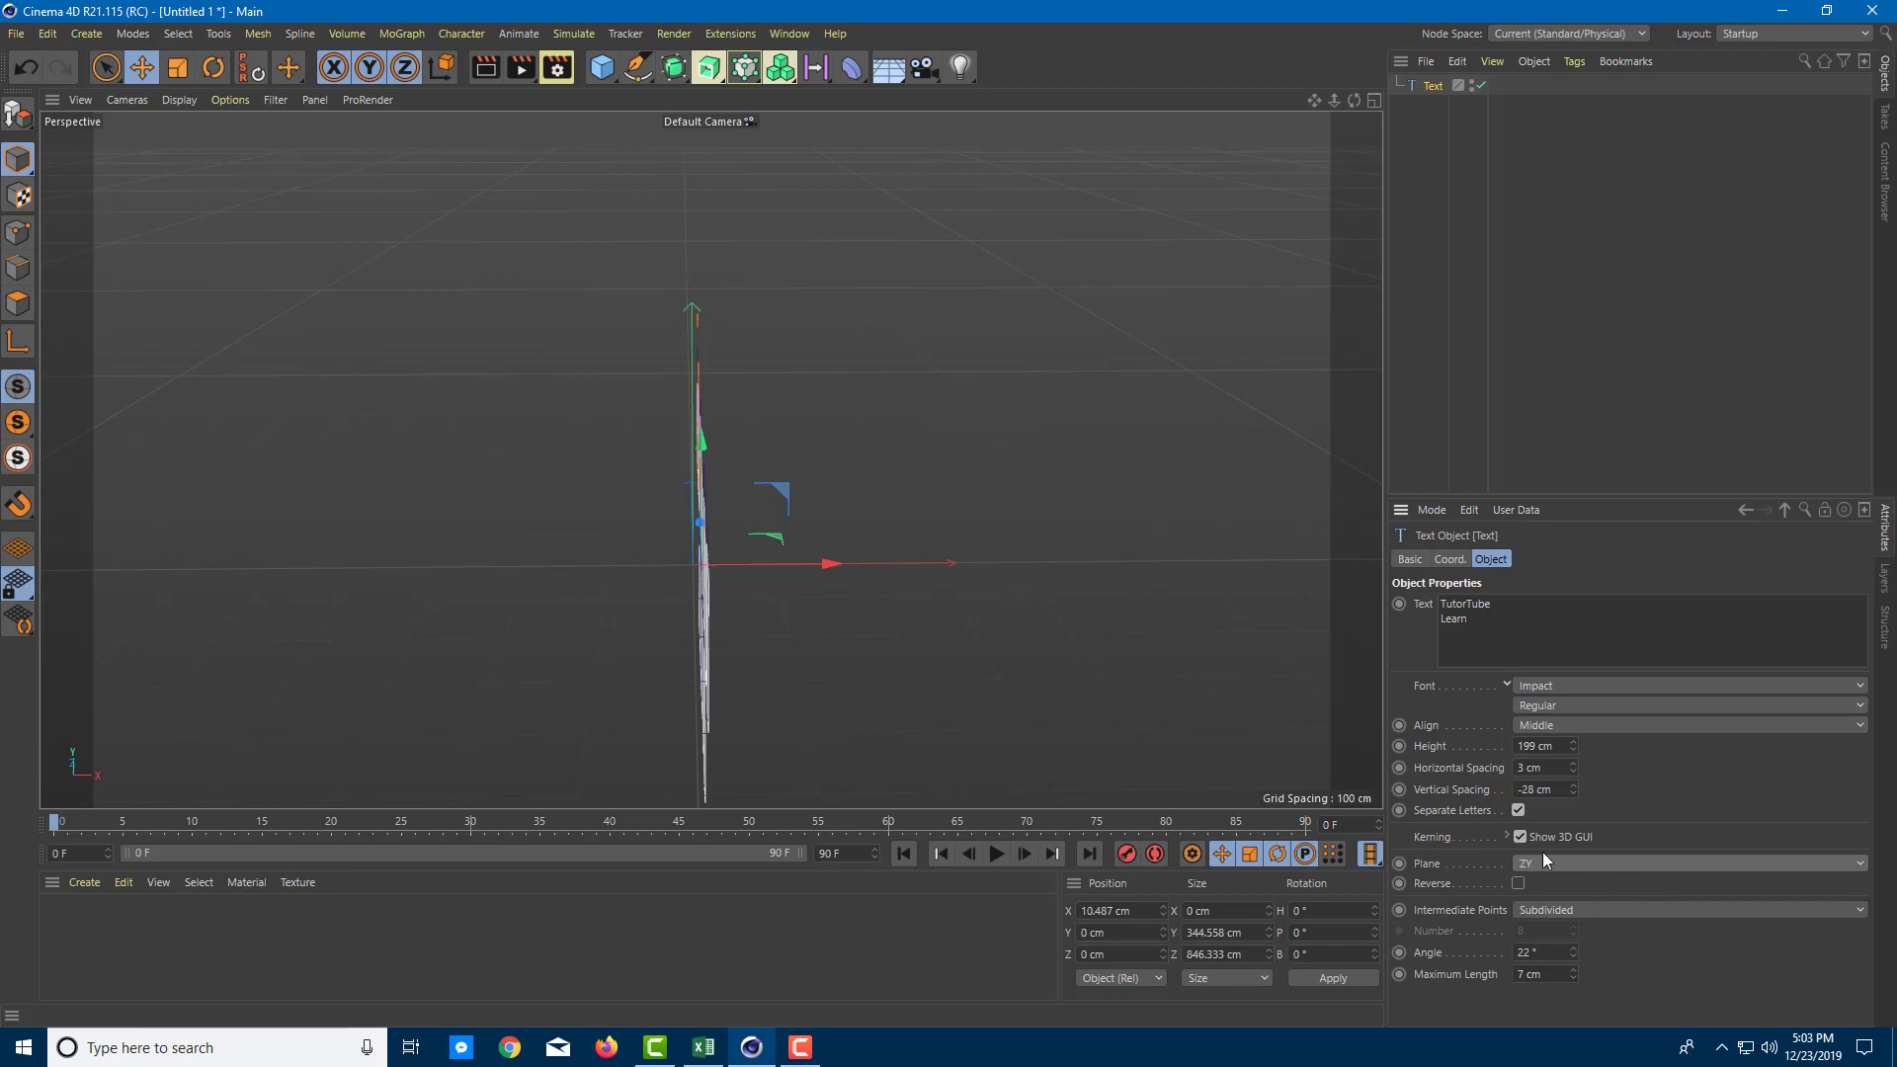
key("ctrl+z")
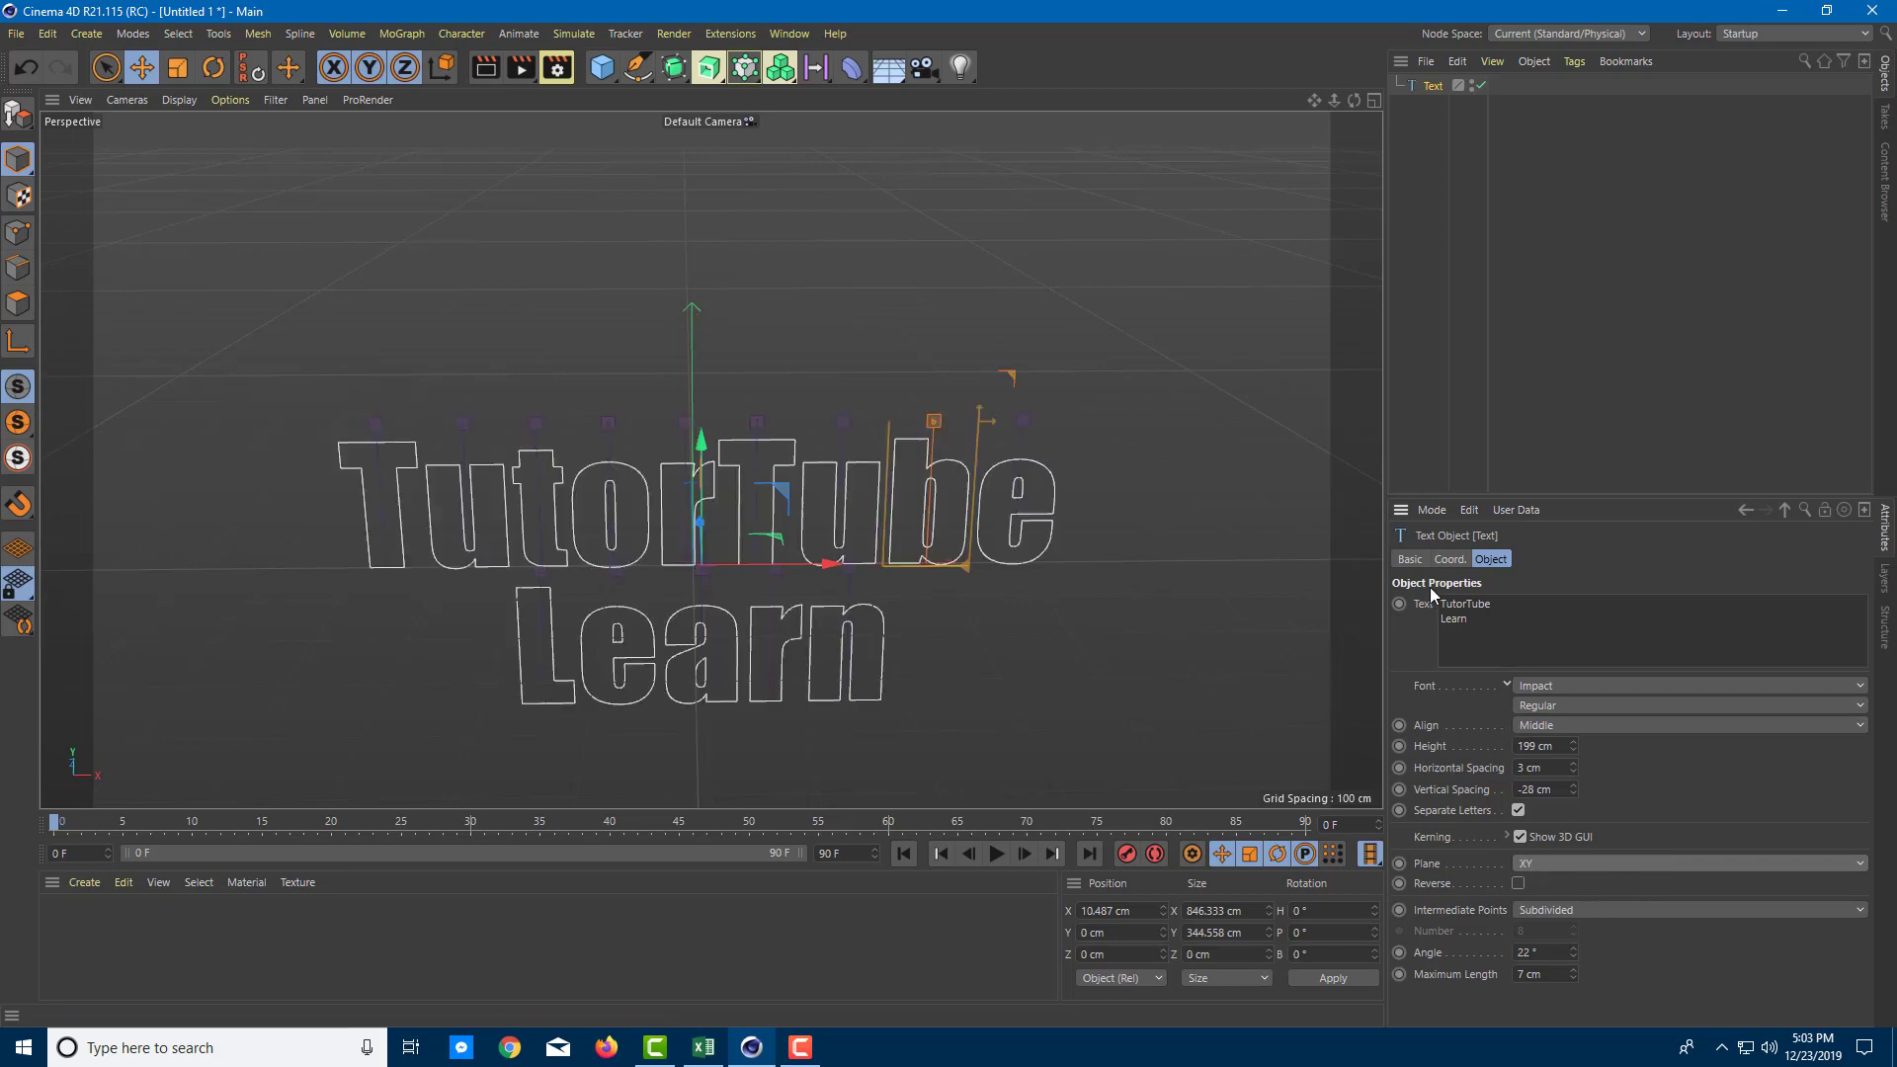
left_click(1454, 592)
Browse the Text object's Coordinates, Basic and Object tabs.
left_click(1450, 559)
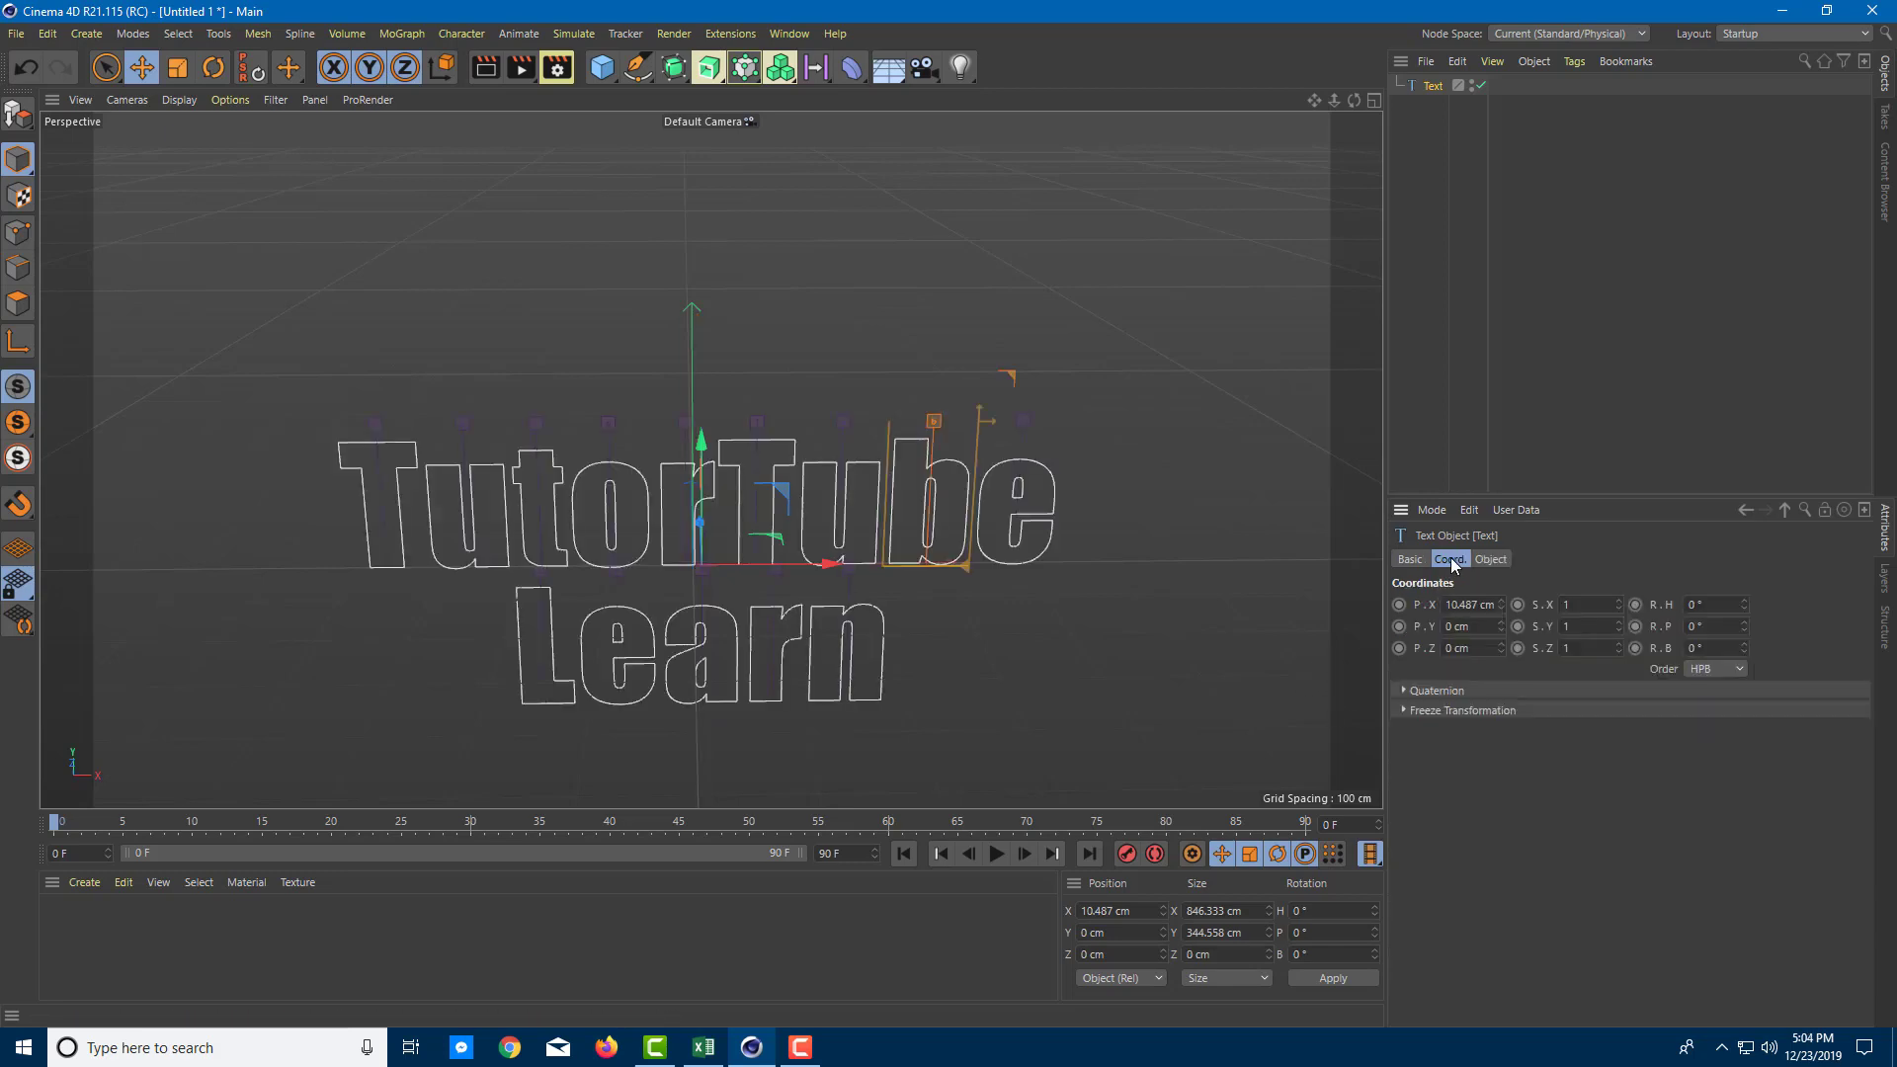
scroll(1464, 604, "up", 1)
scroll(1464, 603, "down", 3)
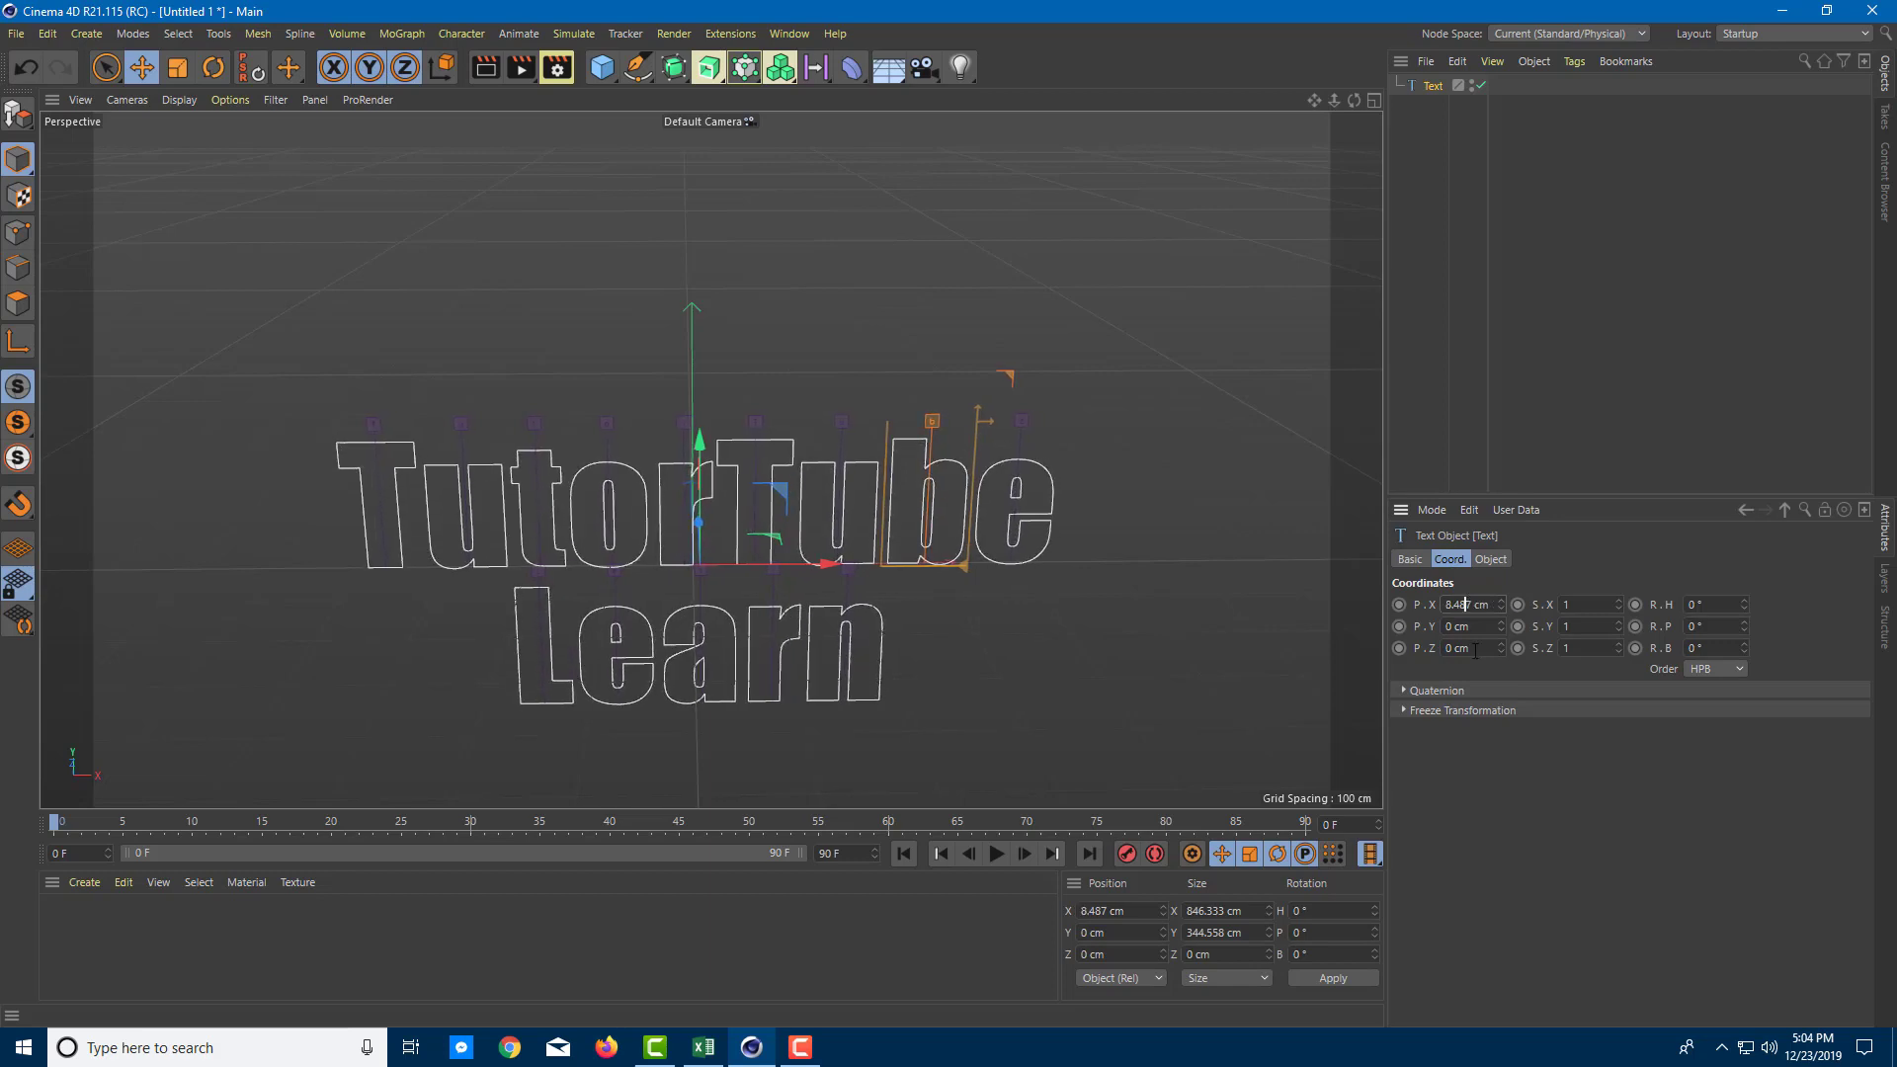
left_click(1410, 562)
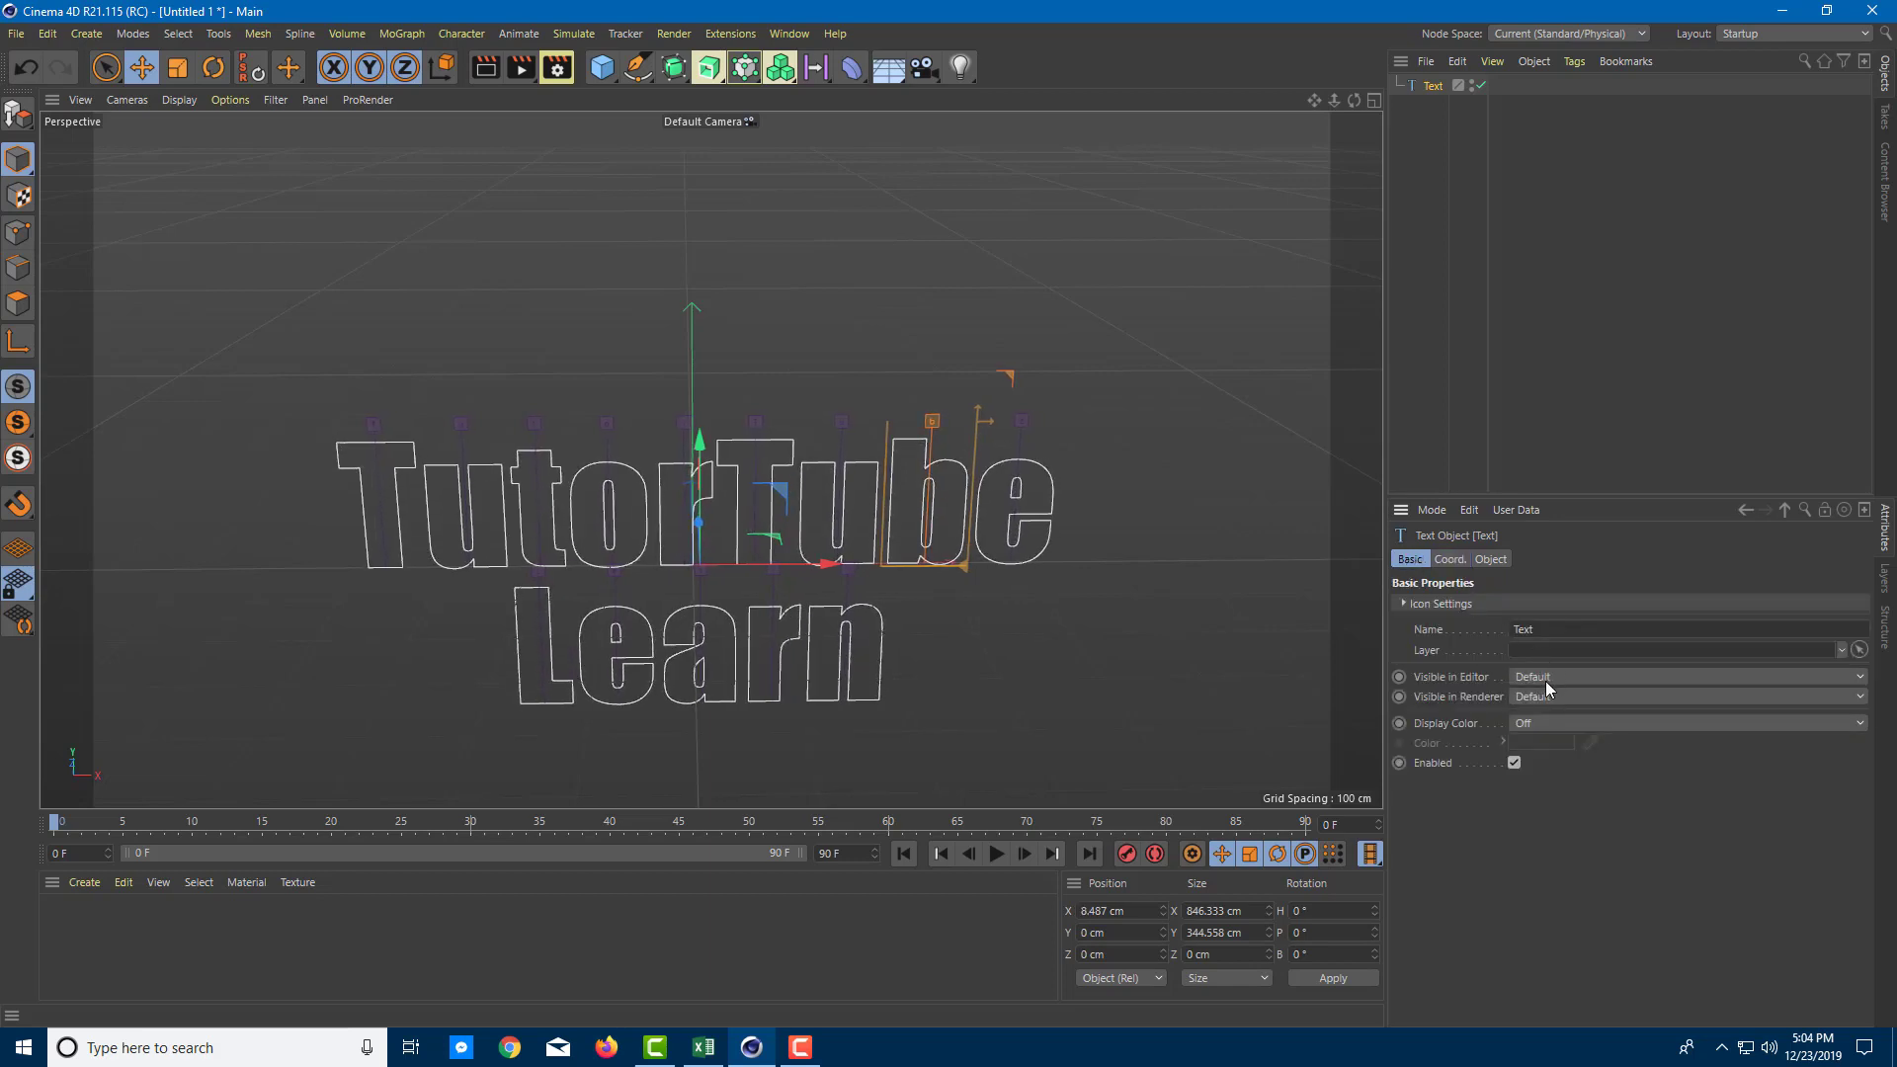
left_click(1487, 559)
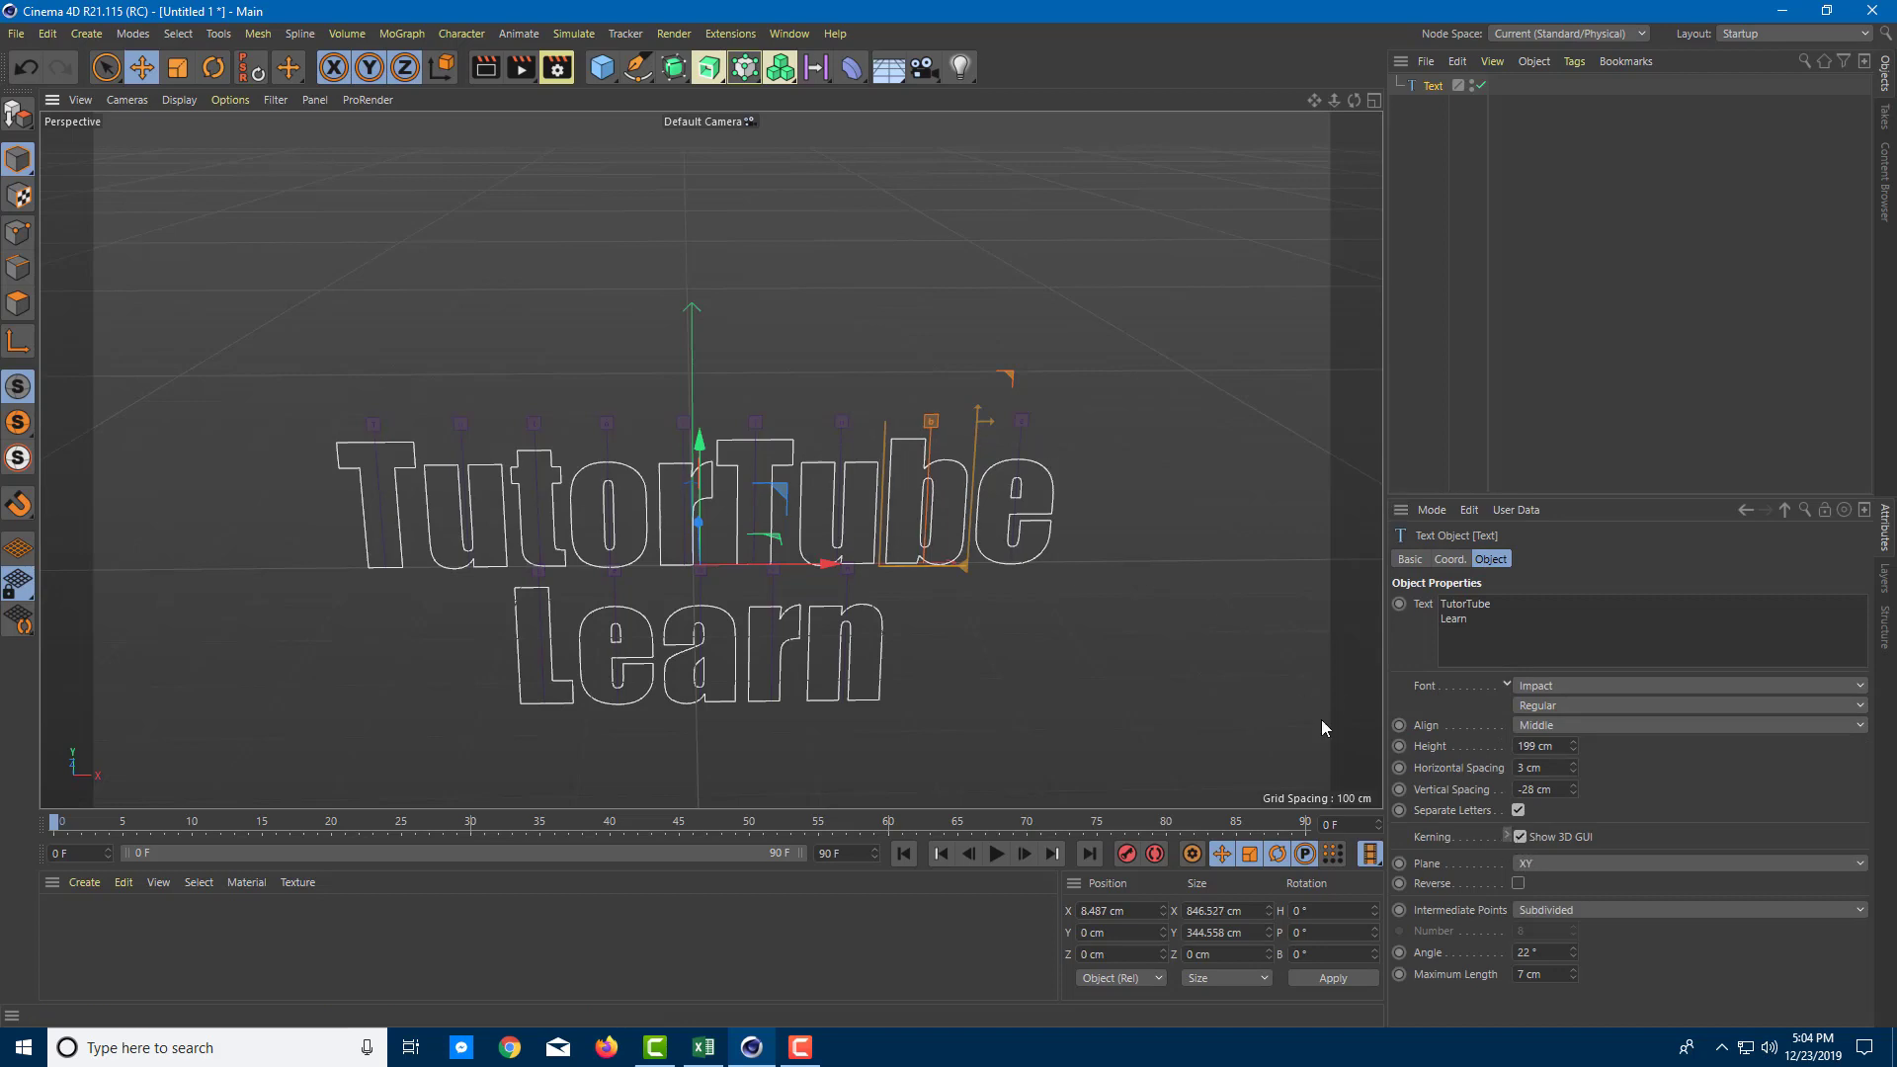
Drag the second T's kerning handle right to separate 'Tube' from 'Tutor', then reselect the text.
left_click_drag(931, 421, 927, 419)
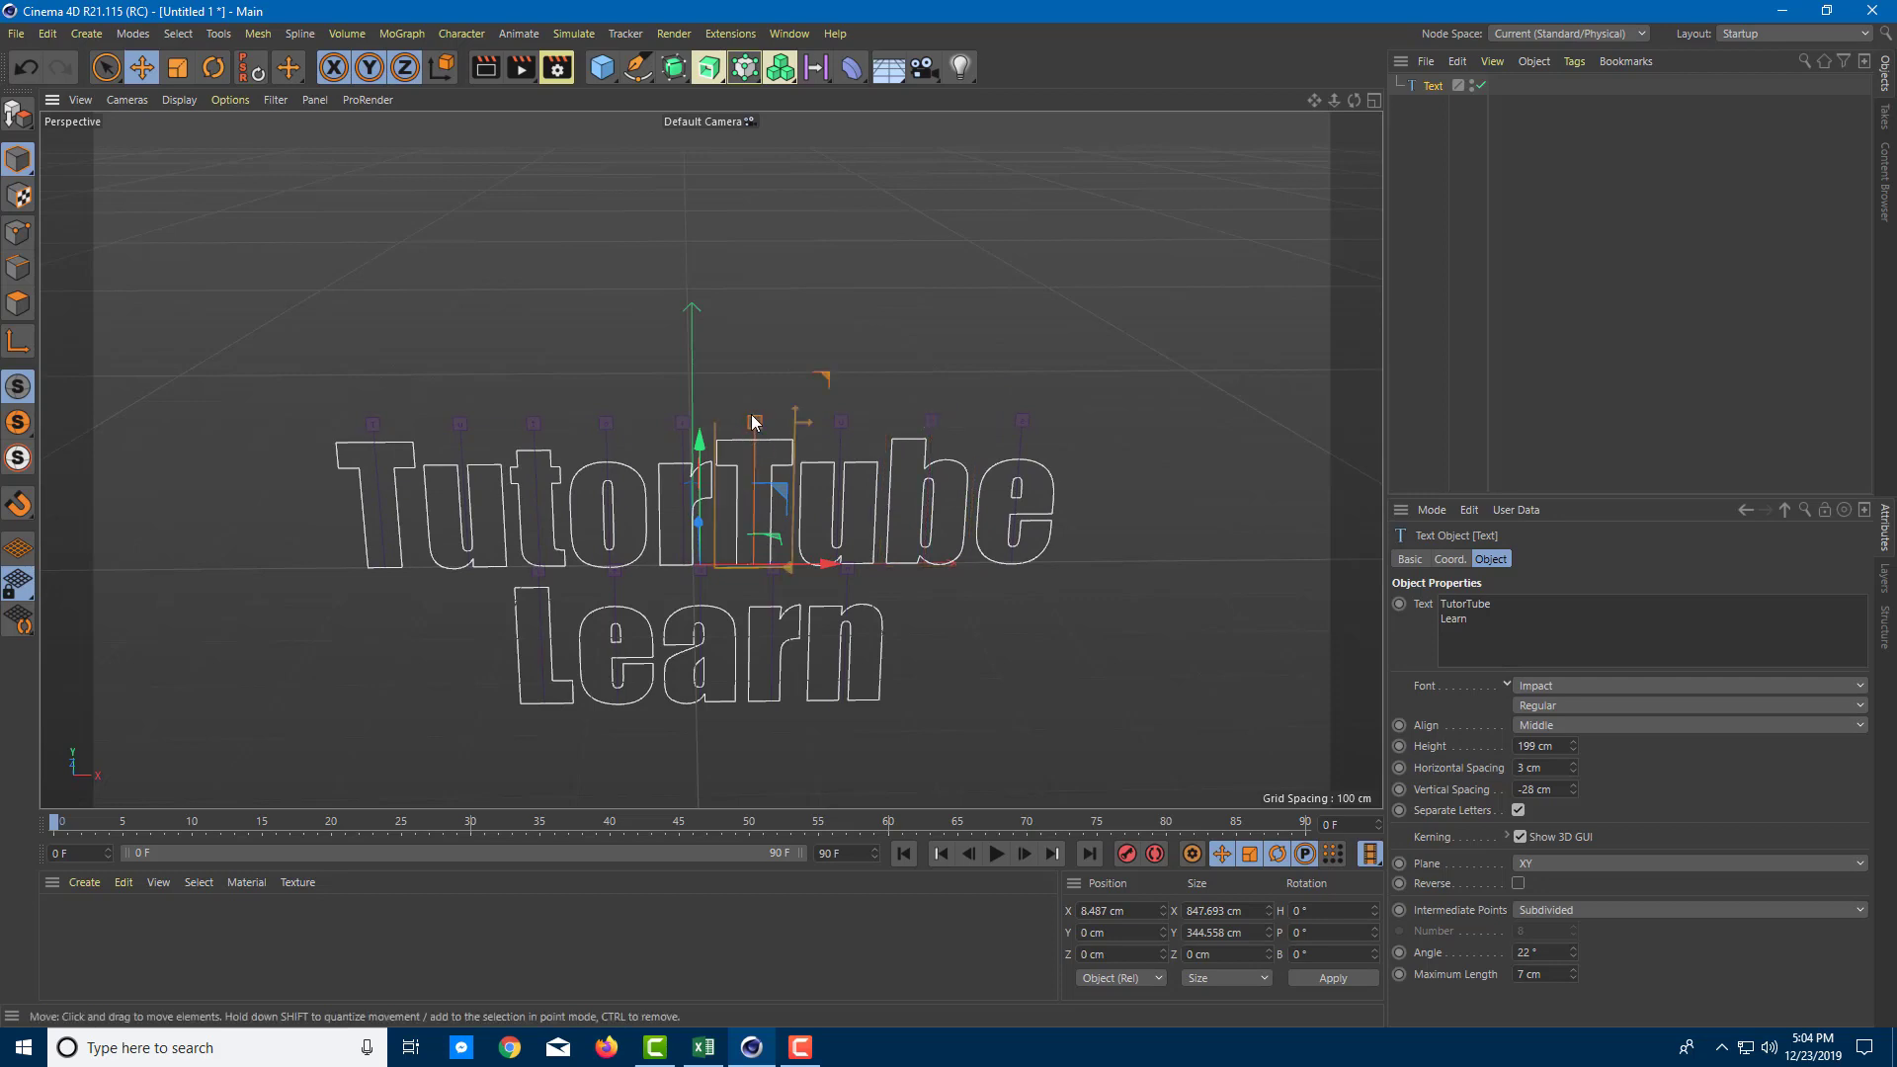
left_click_drag(755, 423, 776, 422)
left_click(1192, 425)
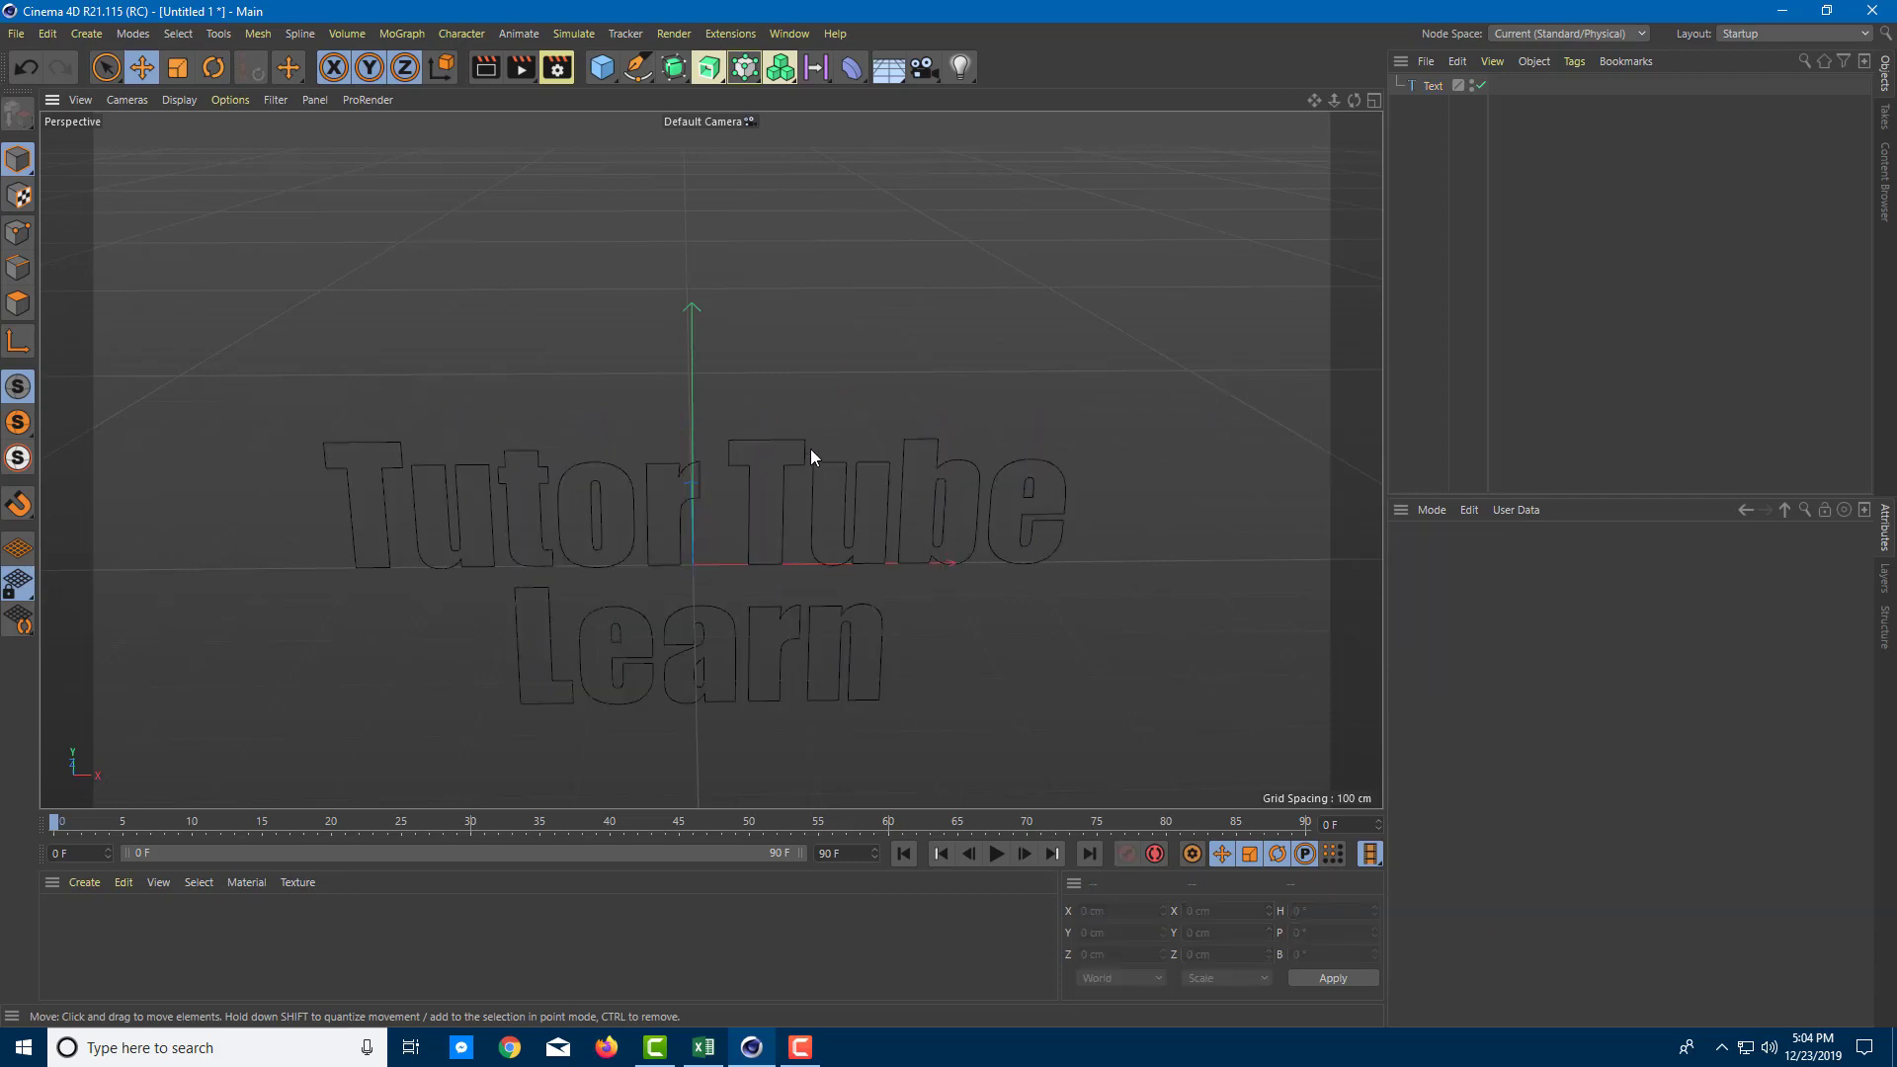
left_click(848, 470)
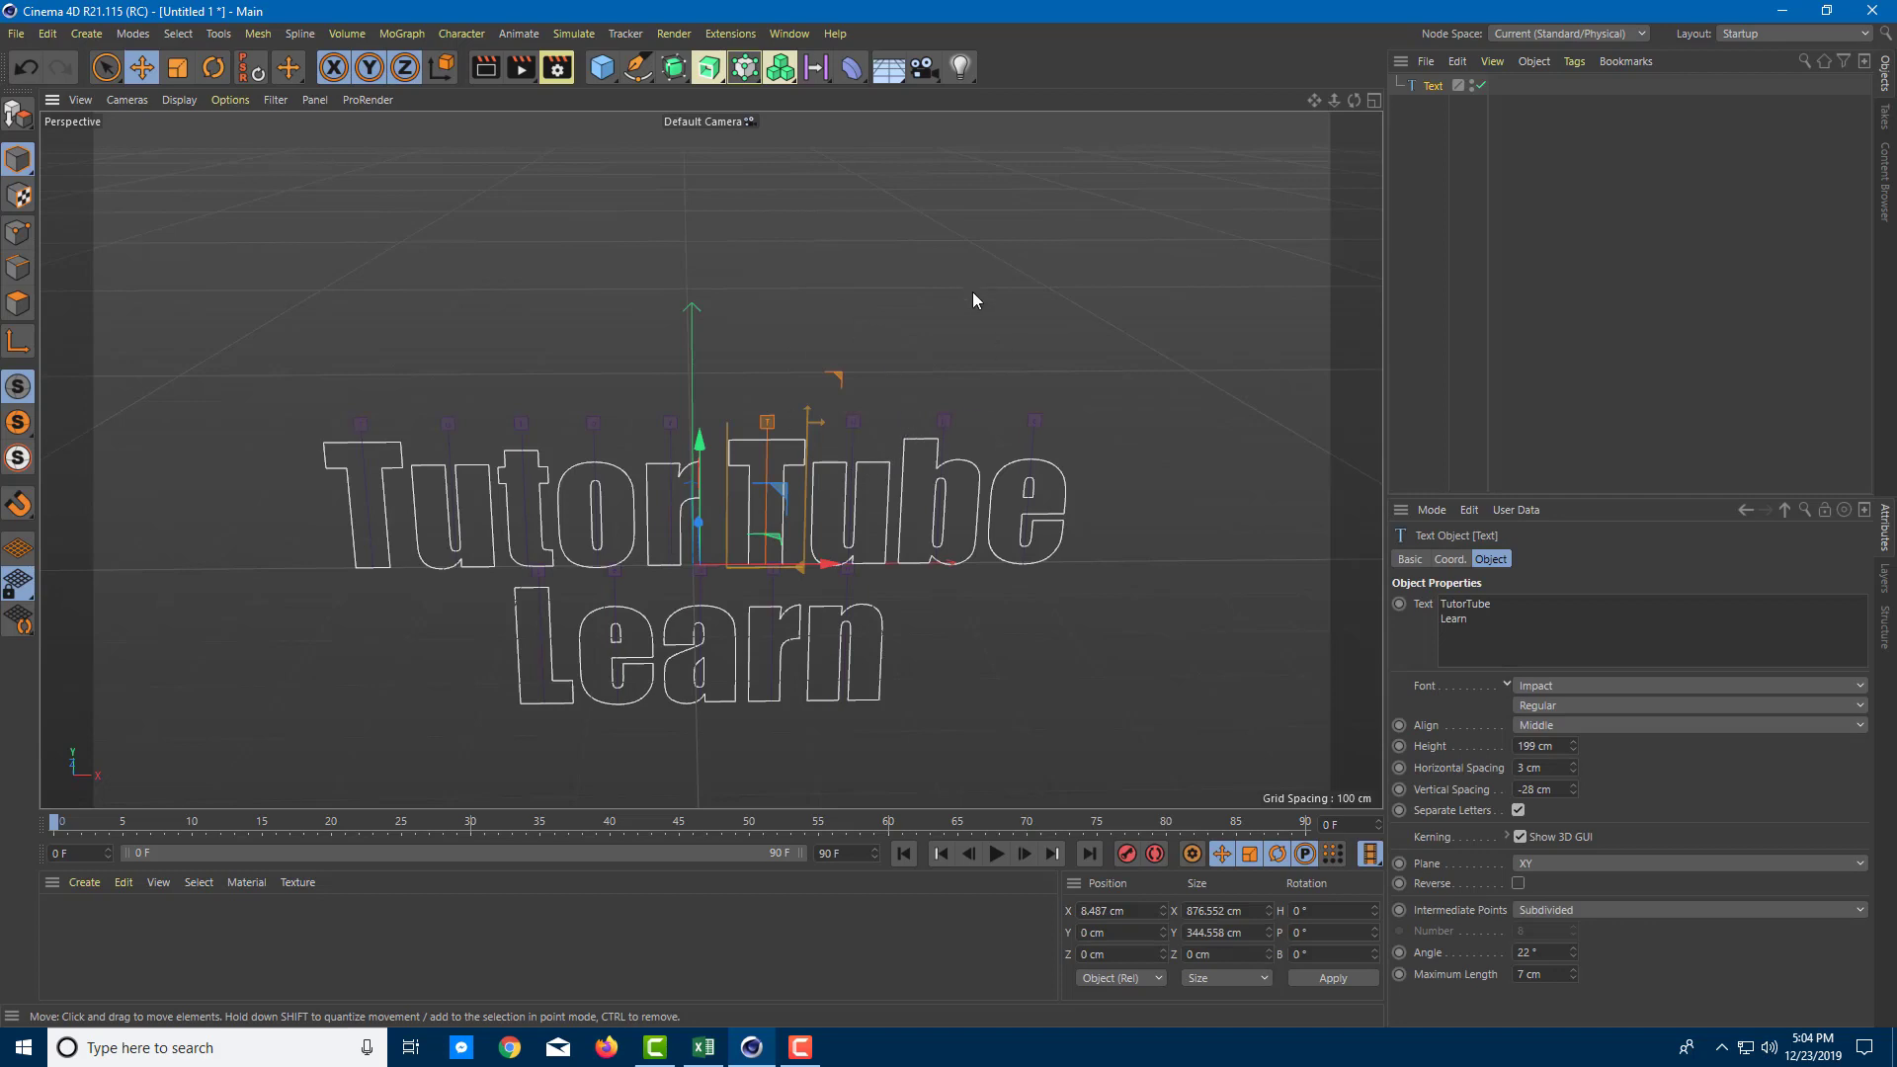
Add an Extrude generator and nest the Text object under it.
left_click(710, 68, "alt")
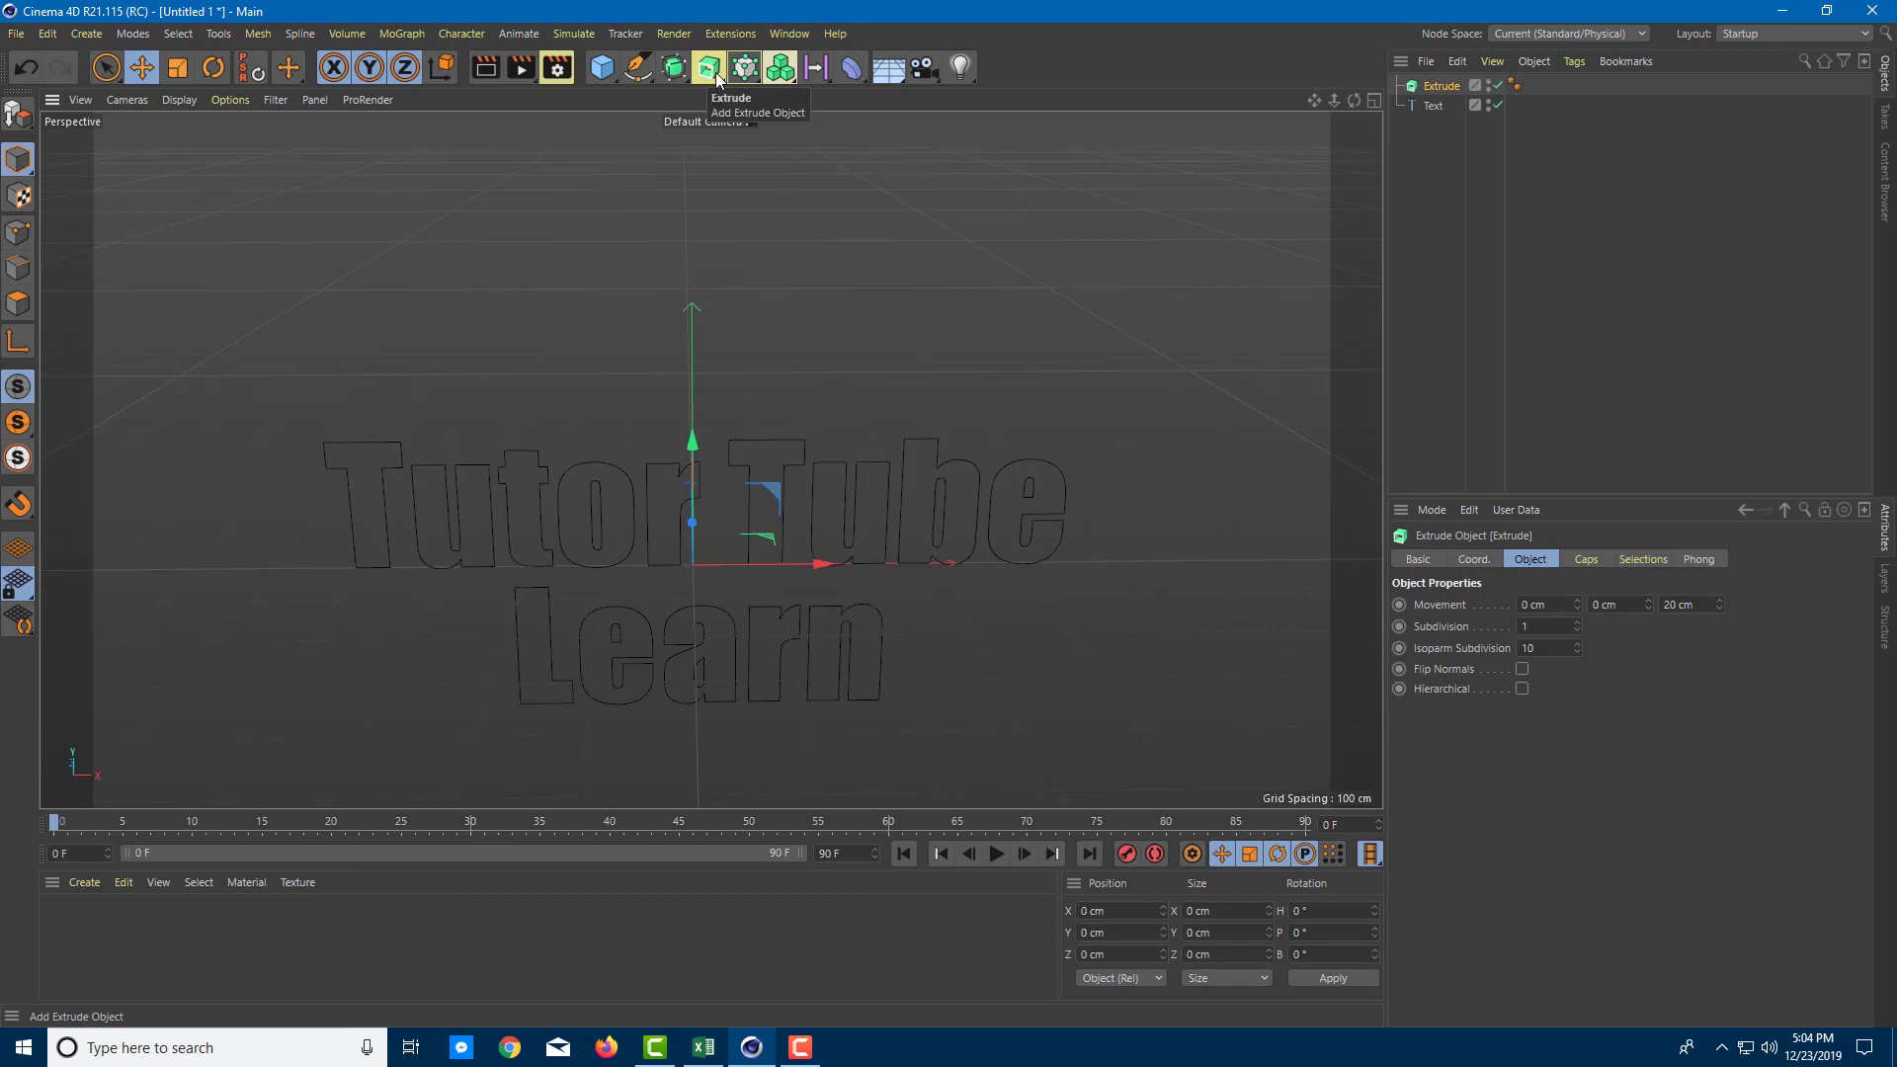
left_click(1429, 112)
left_click_drag(1430, 112, 1438, 89)
left_click_drag(1114, 469, 1059, 466)
Select the Extrude and set its extrusion depth to 37 cm.
left_click(1452, 86)
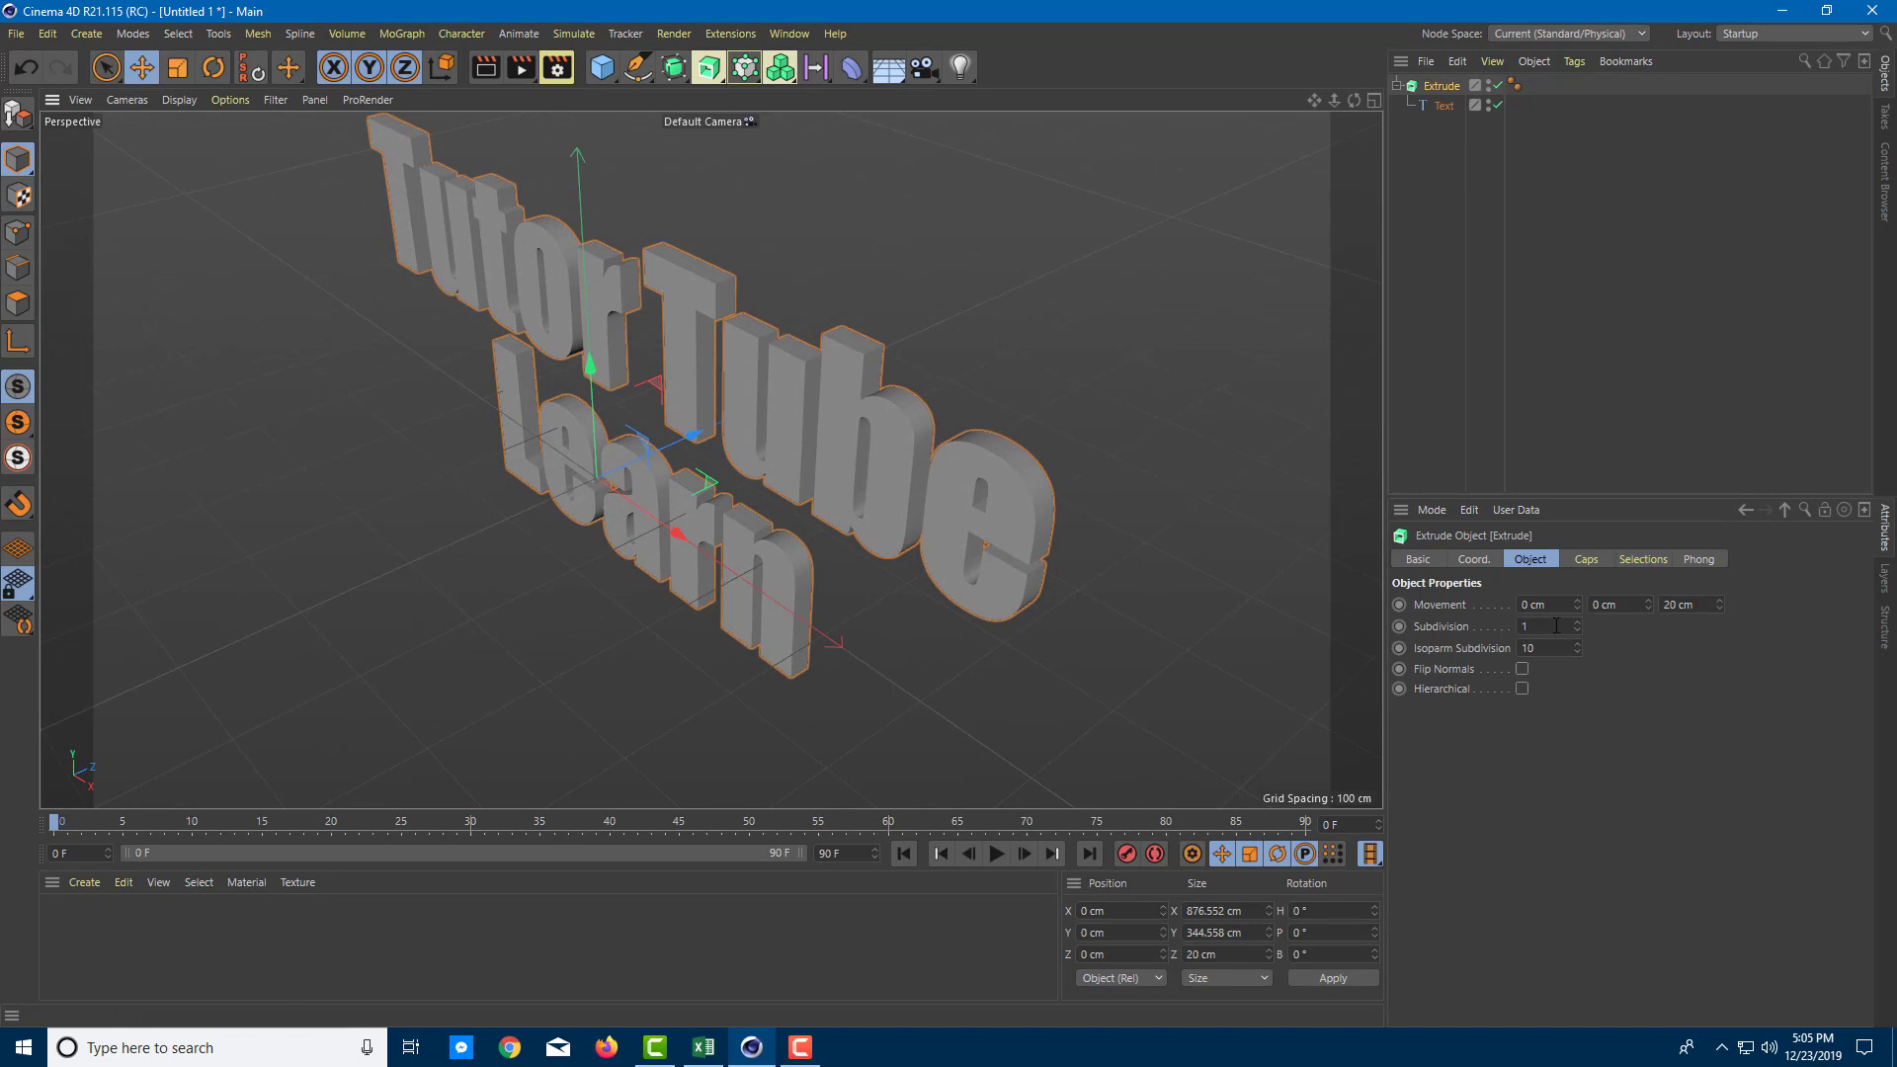
double_click(1687, 605)
type("37")
key("Return")
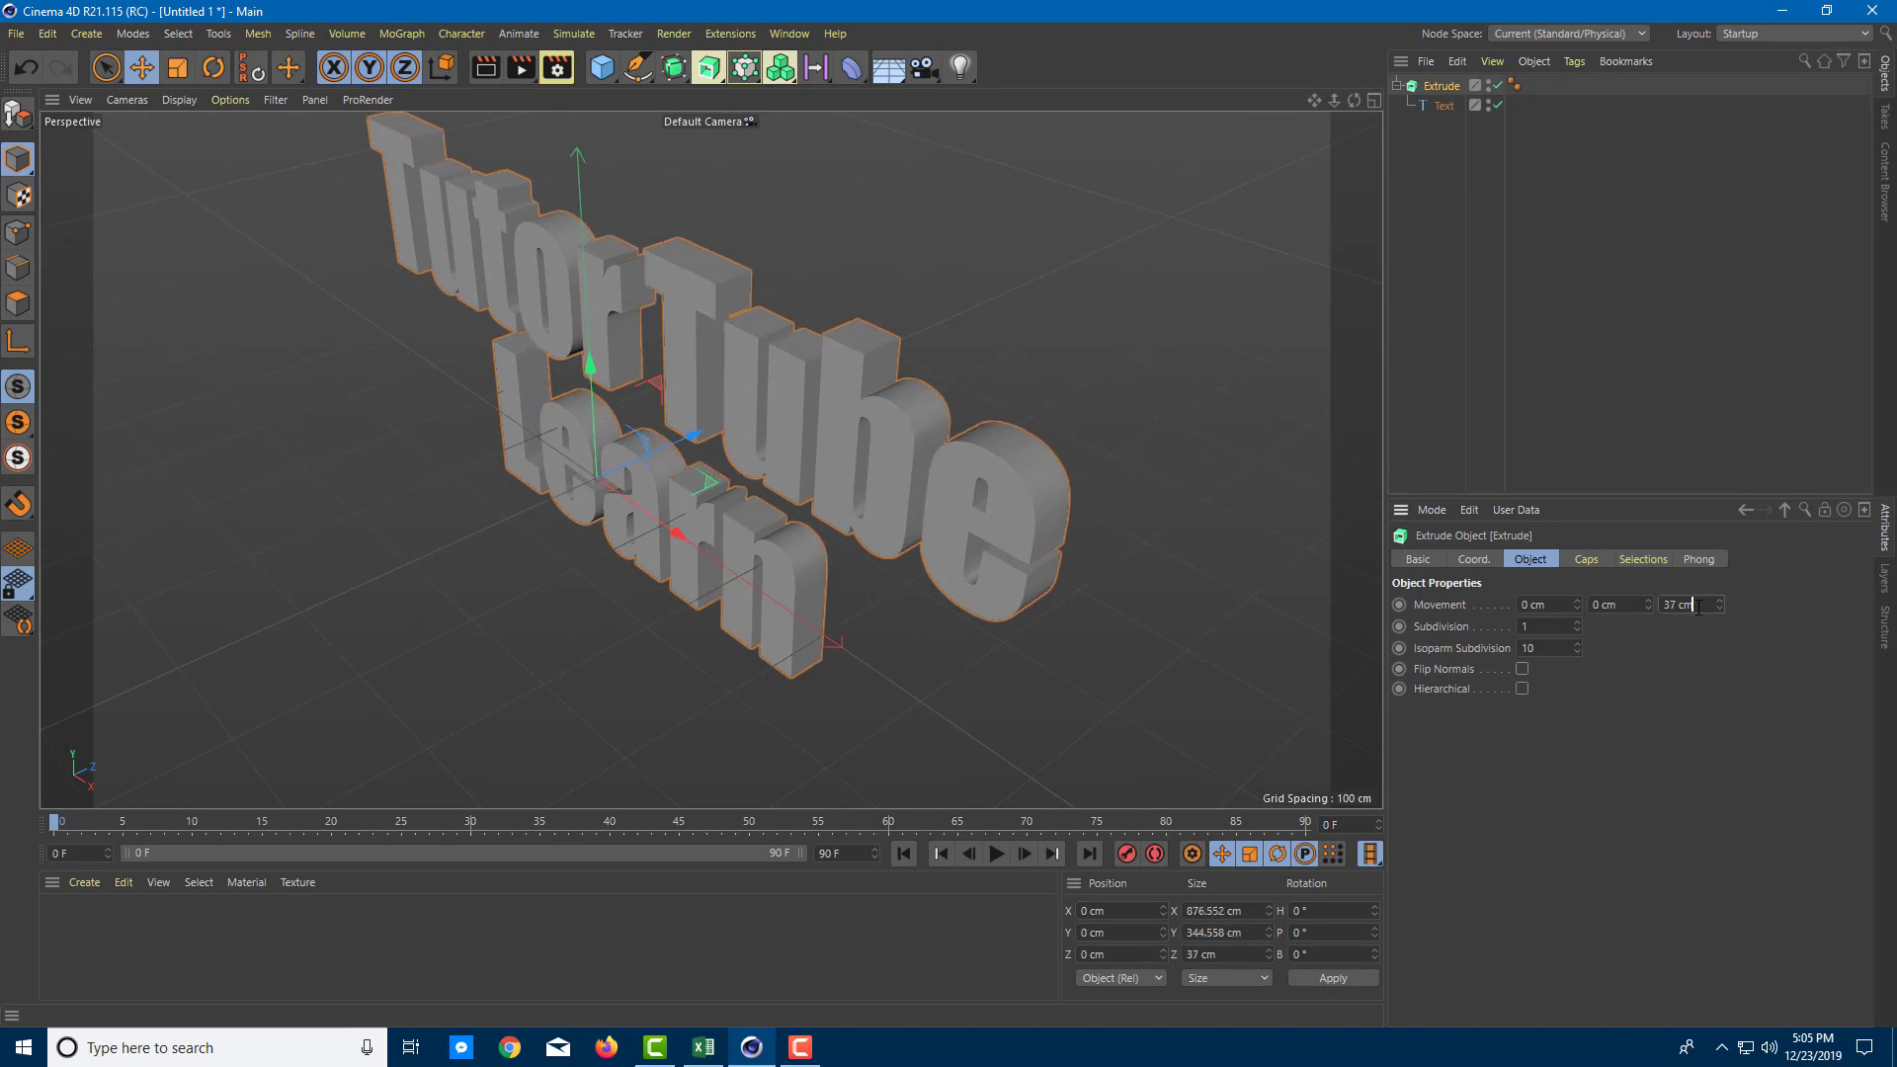
scroll(1697, 605, "up", 7)
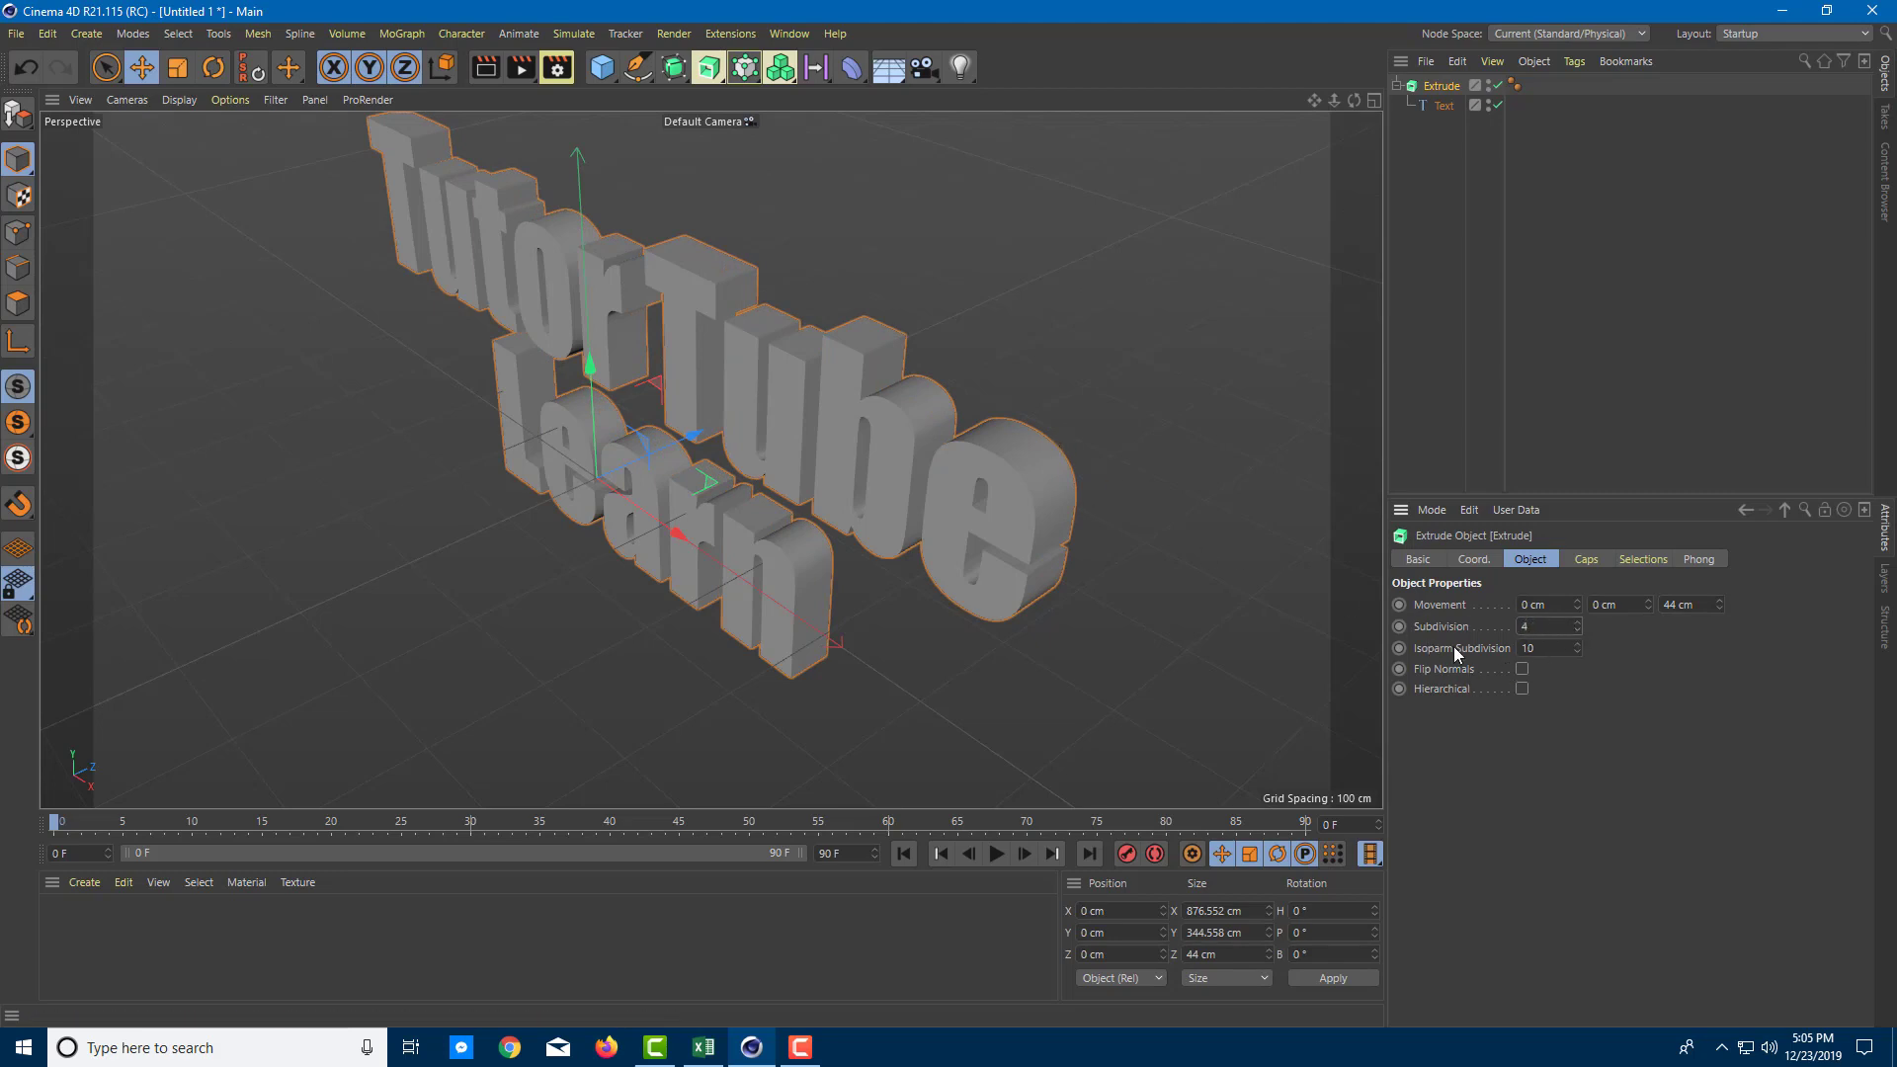
Add a 6.27 cm rounded cap bevel and orbit to inspect it.
left_click(1587, 560)
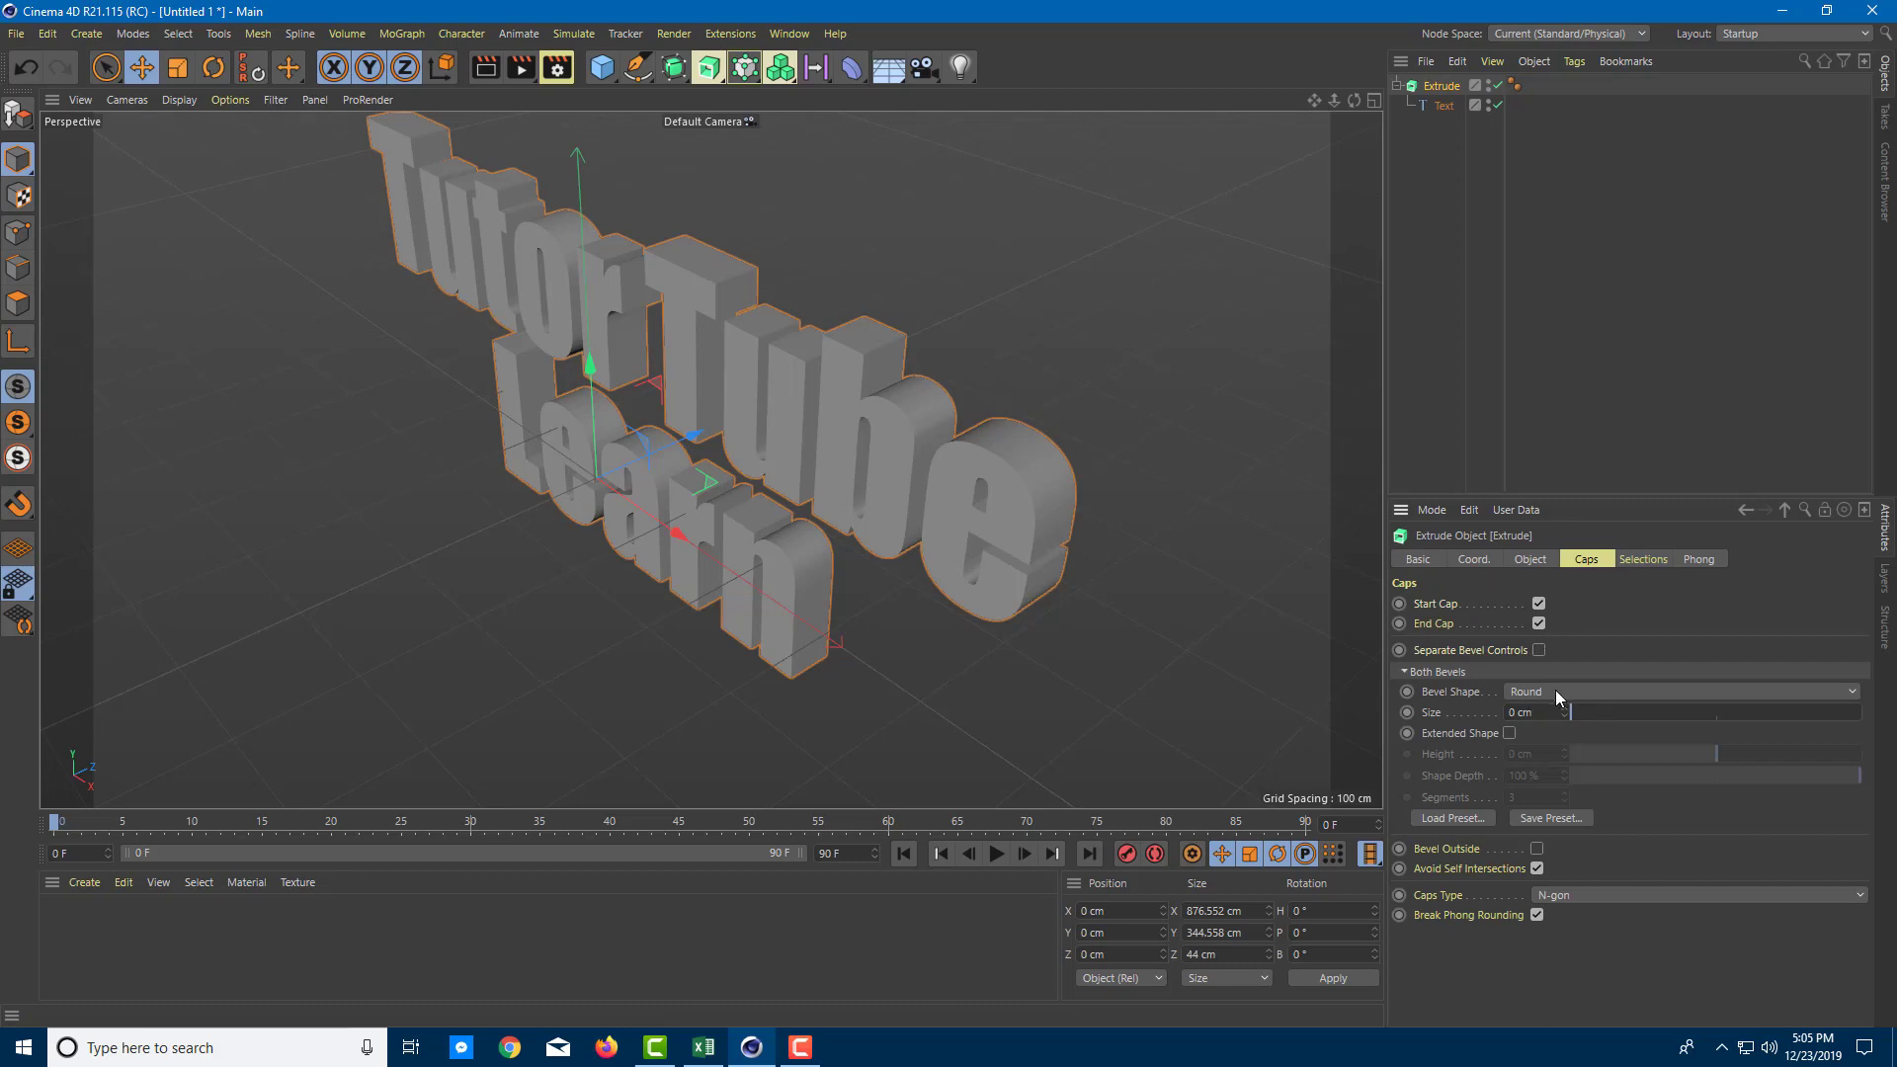
mouse_move(1571, 712)
left_mouse_down()
mouse_move(1628, 711)
mouse_move(1588, 720)
left_mouse_up()
mouse_move(1053, 570)
left_mouse_down("alt")
mouse_move(1146, 459)
mouse_move(1004, 510)
mouse_move(1049, 547)
left_mouse_up("alt")
mouse_move(1153, 498)
left_mouse_down("alt")
mouse_move(925, 446)
mouse_move(903, 406)
mouse_move(1147, 494)
left_mouse_up("alt")
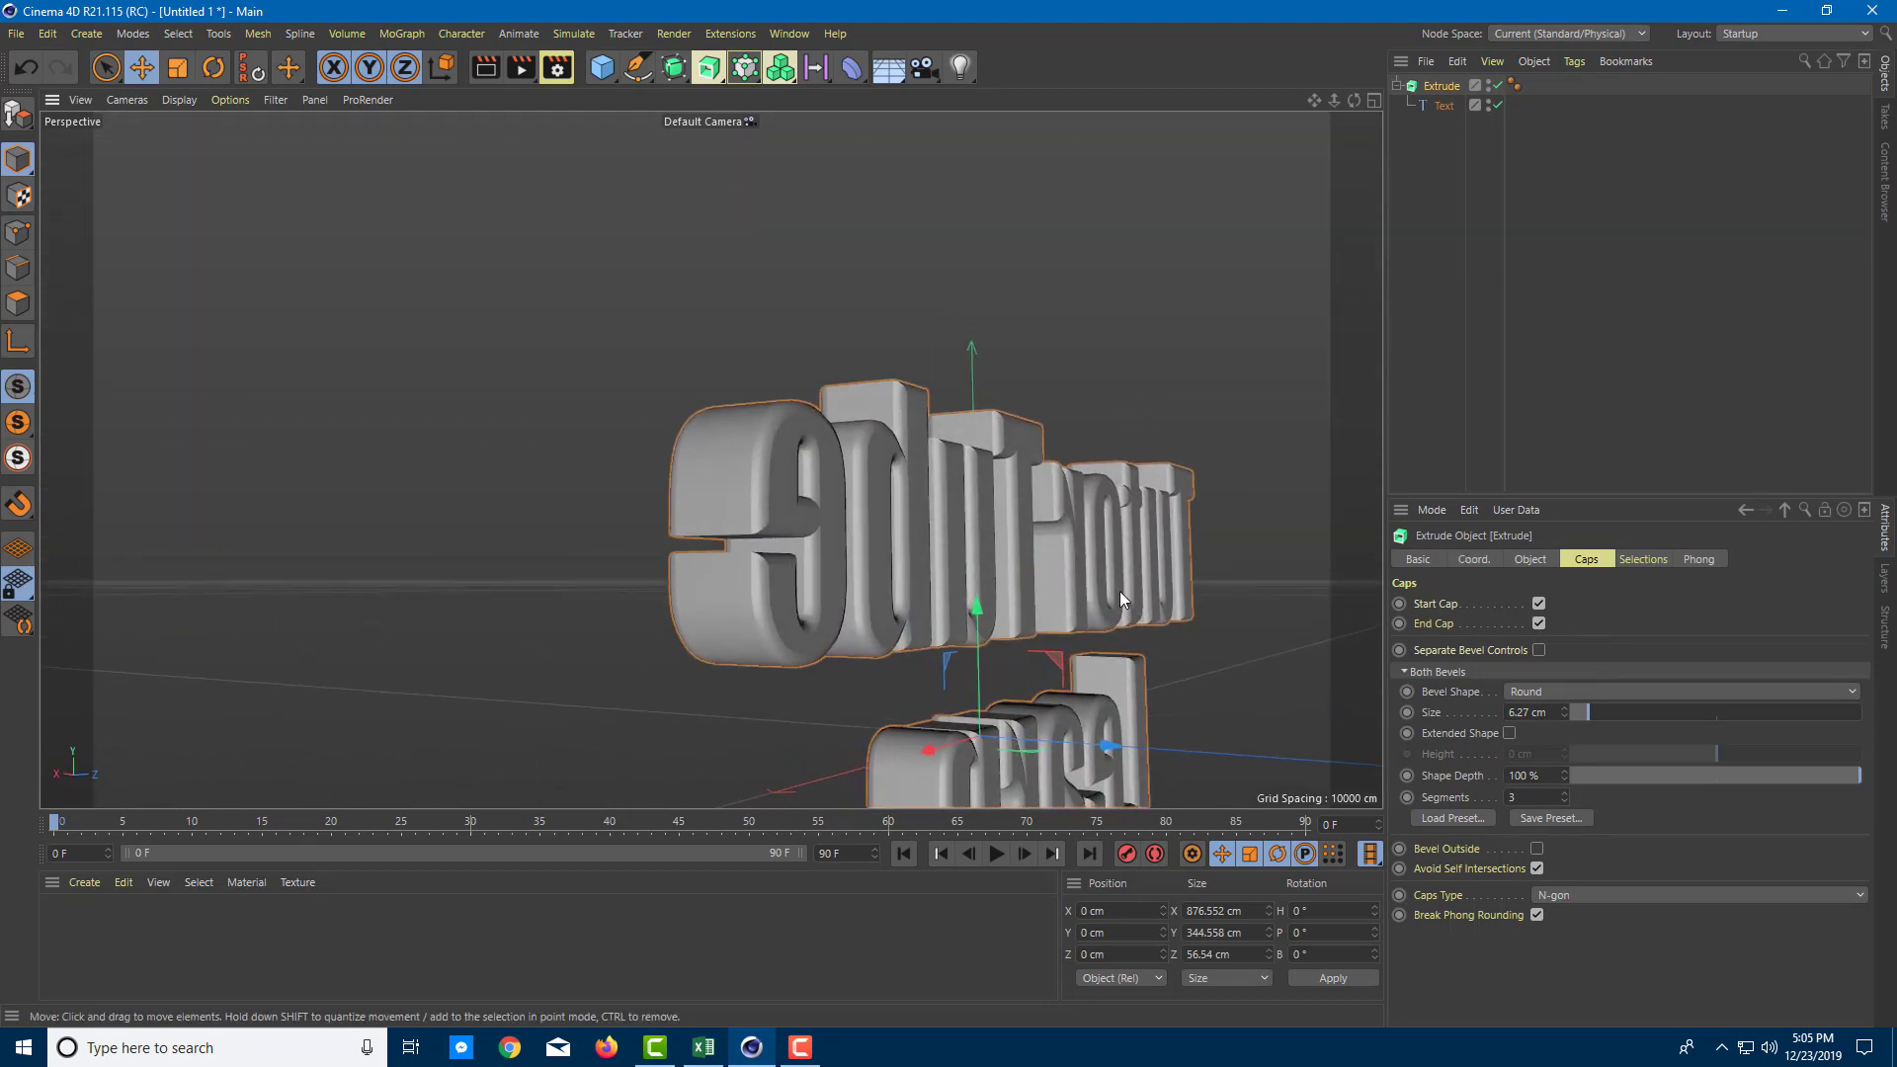
left_click_drag(1101, 591, 804, 403, "alt")
left_click_drag(941, 434, 1000, 450, "alt")
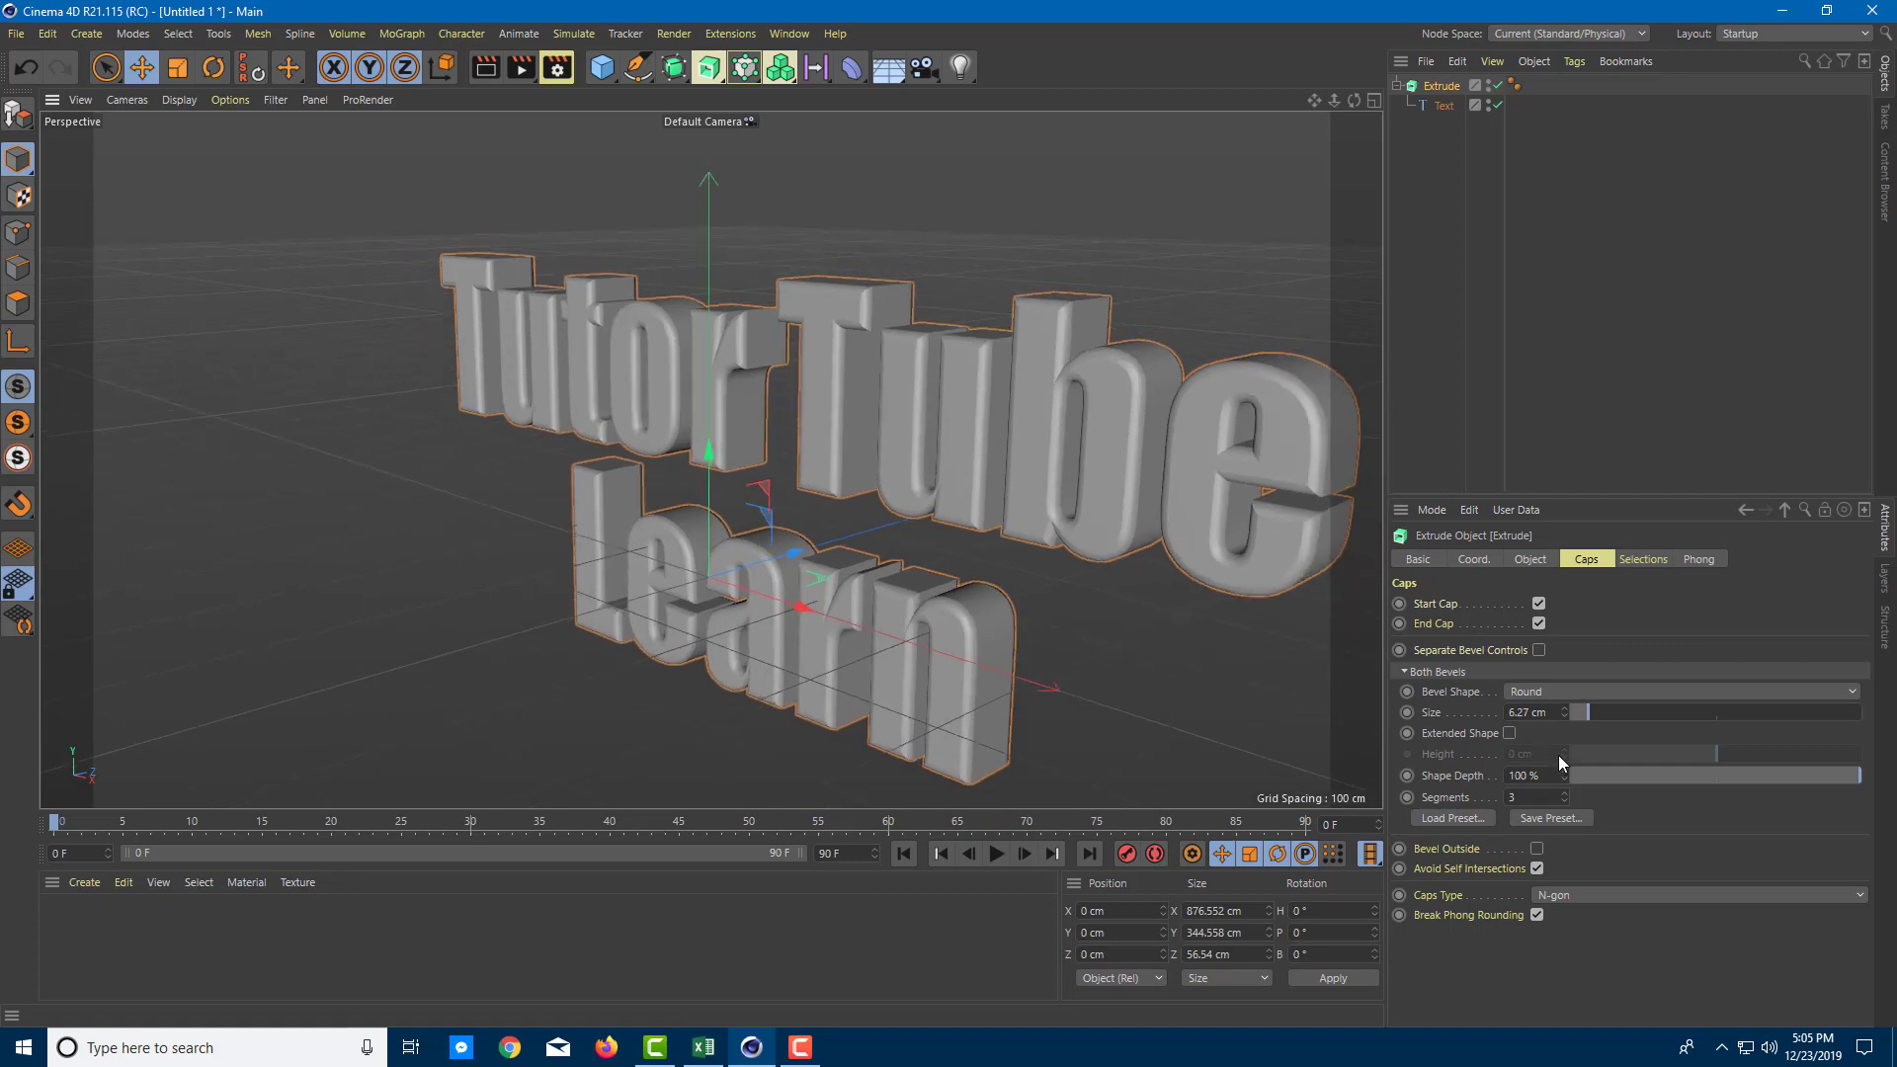
Toggle Extended Shape on and off, and raise bevel Segments to 6.
left_click(1510, 735)
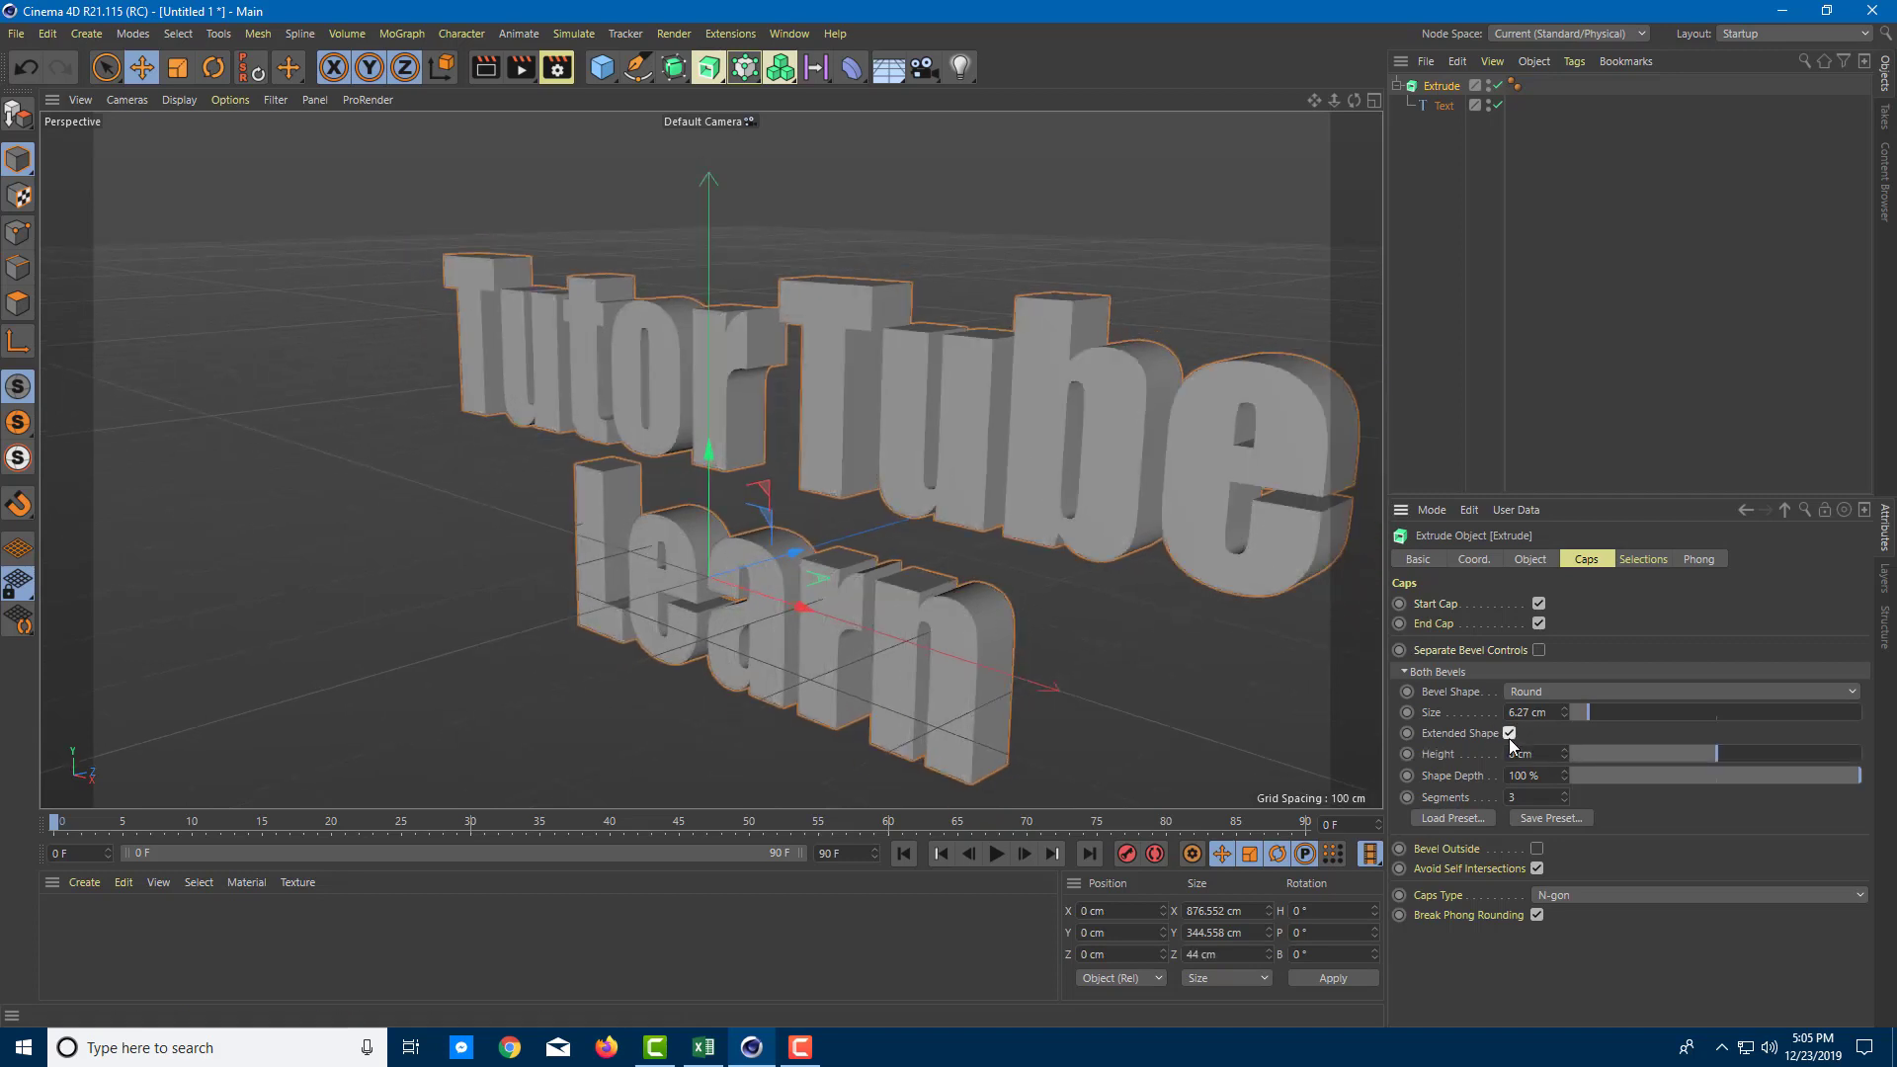
left_click(1509, 734)
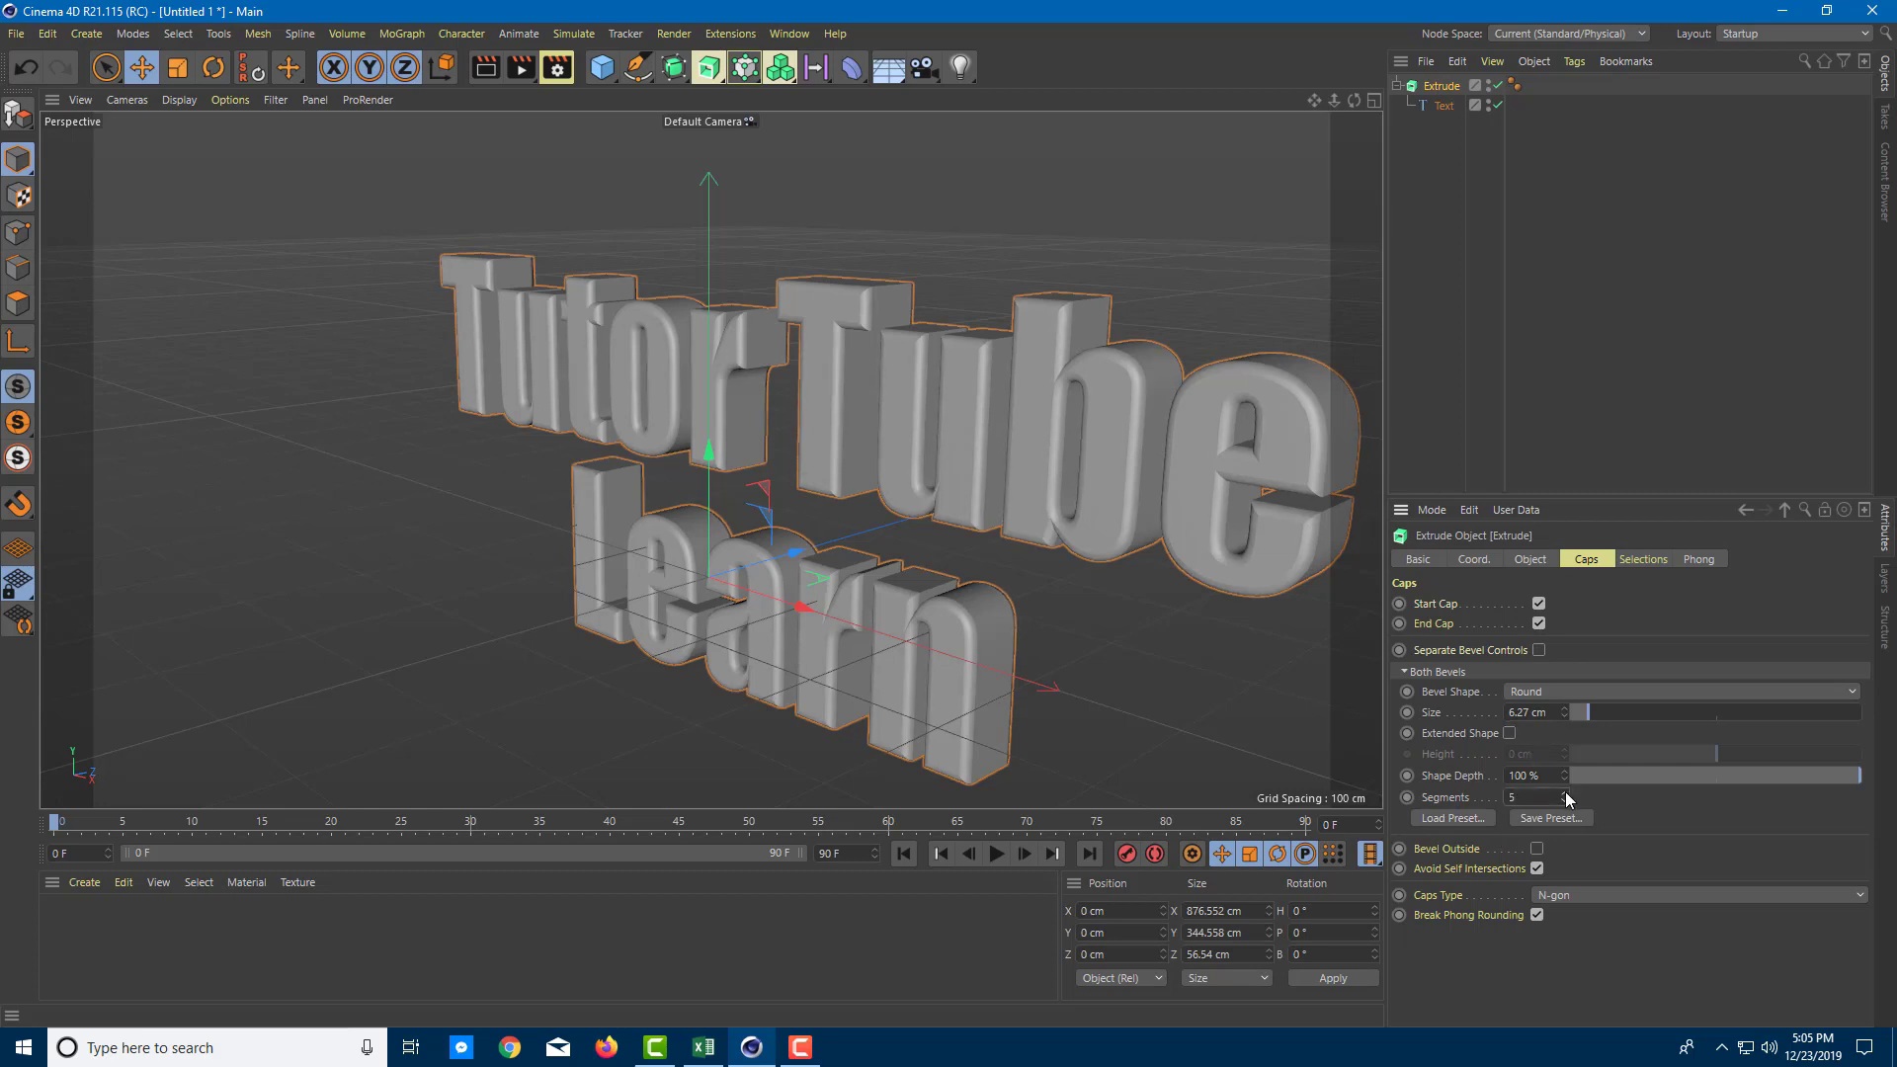
left_click(1566, 794)
left_click_drag(1237, 506, 1294, 603, "alt")
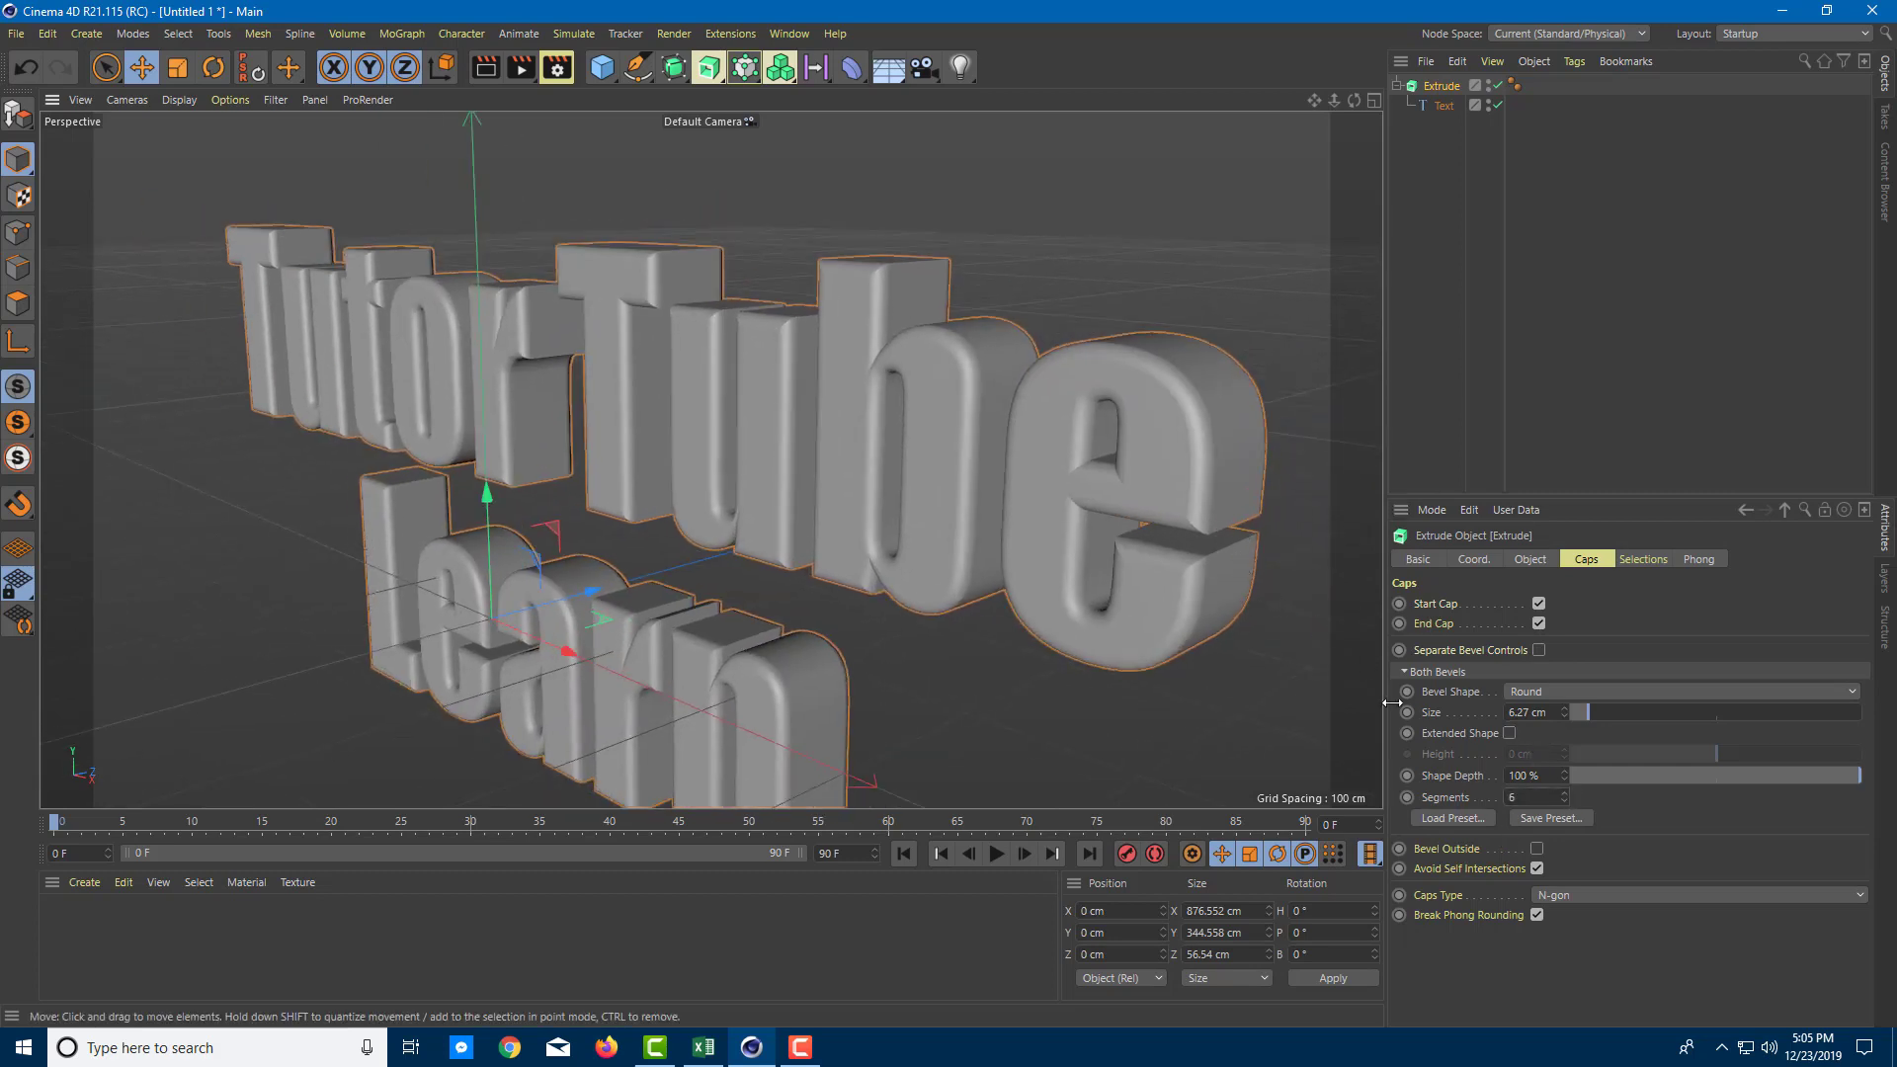
Switch Bevel Shape to Curve and drag the points, adding a middle one, into an S-curve.
left_click(1565, 690)
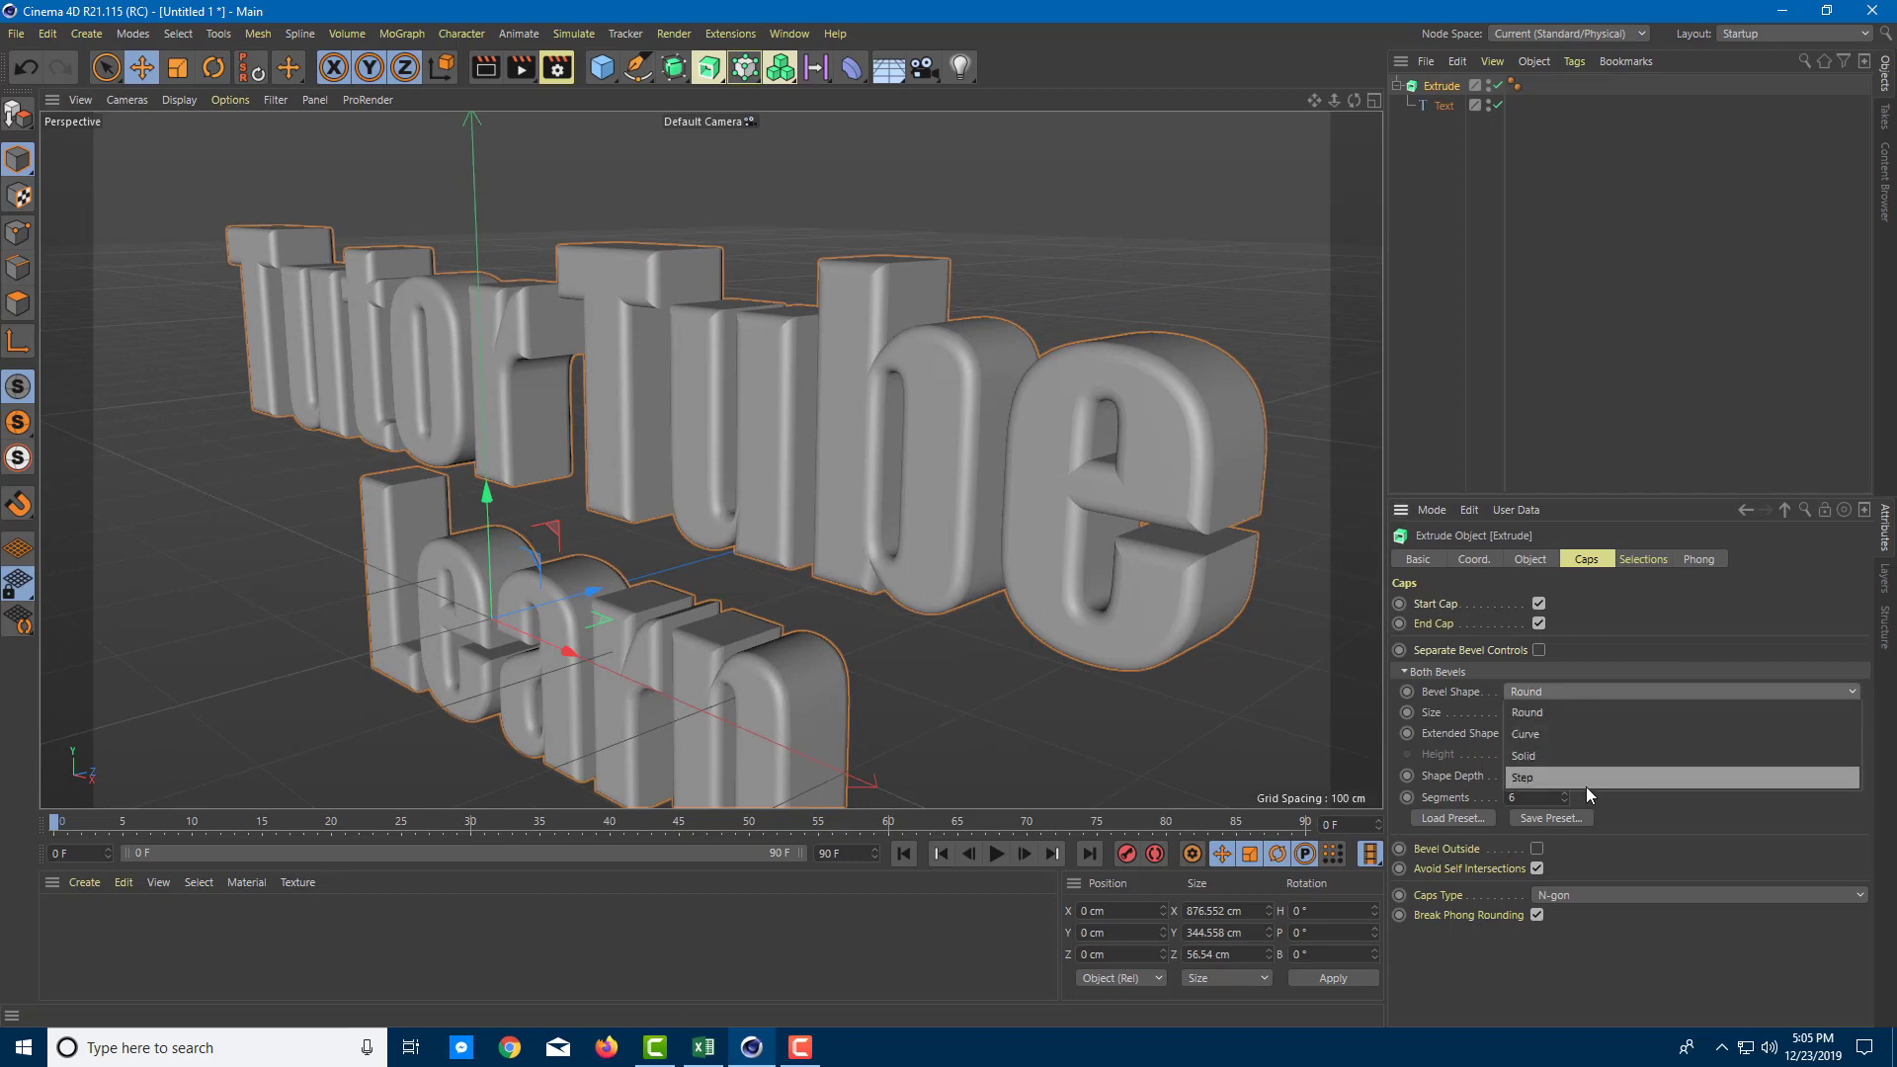
left_click(1567, 733)
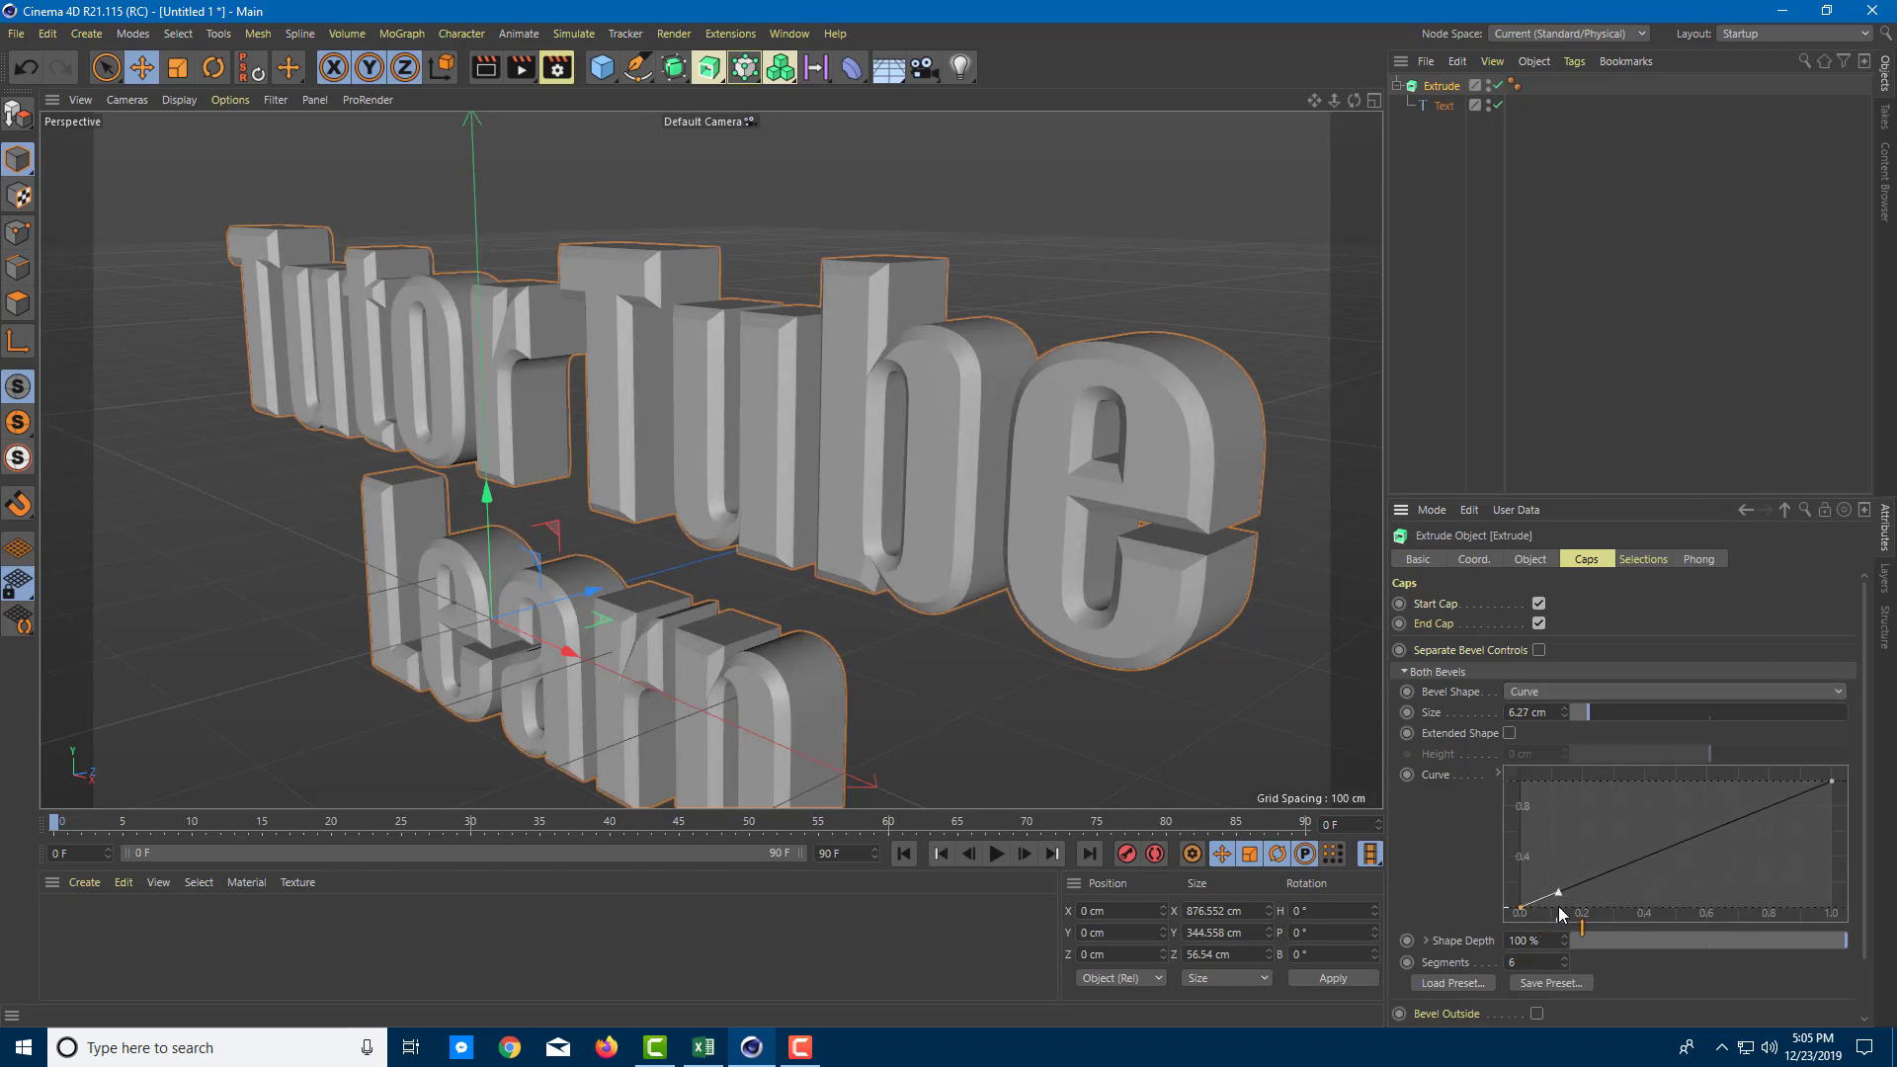
left_click_drag(1559, 894, 1520, 828)
left_click_drag(1830, 781, 1828, 857)
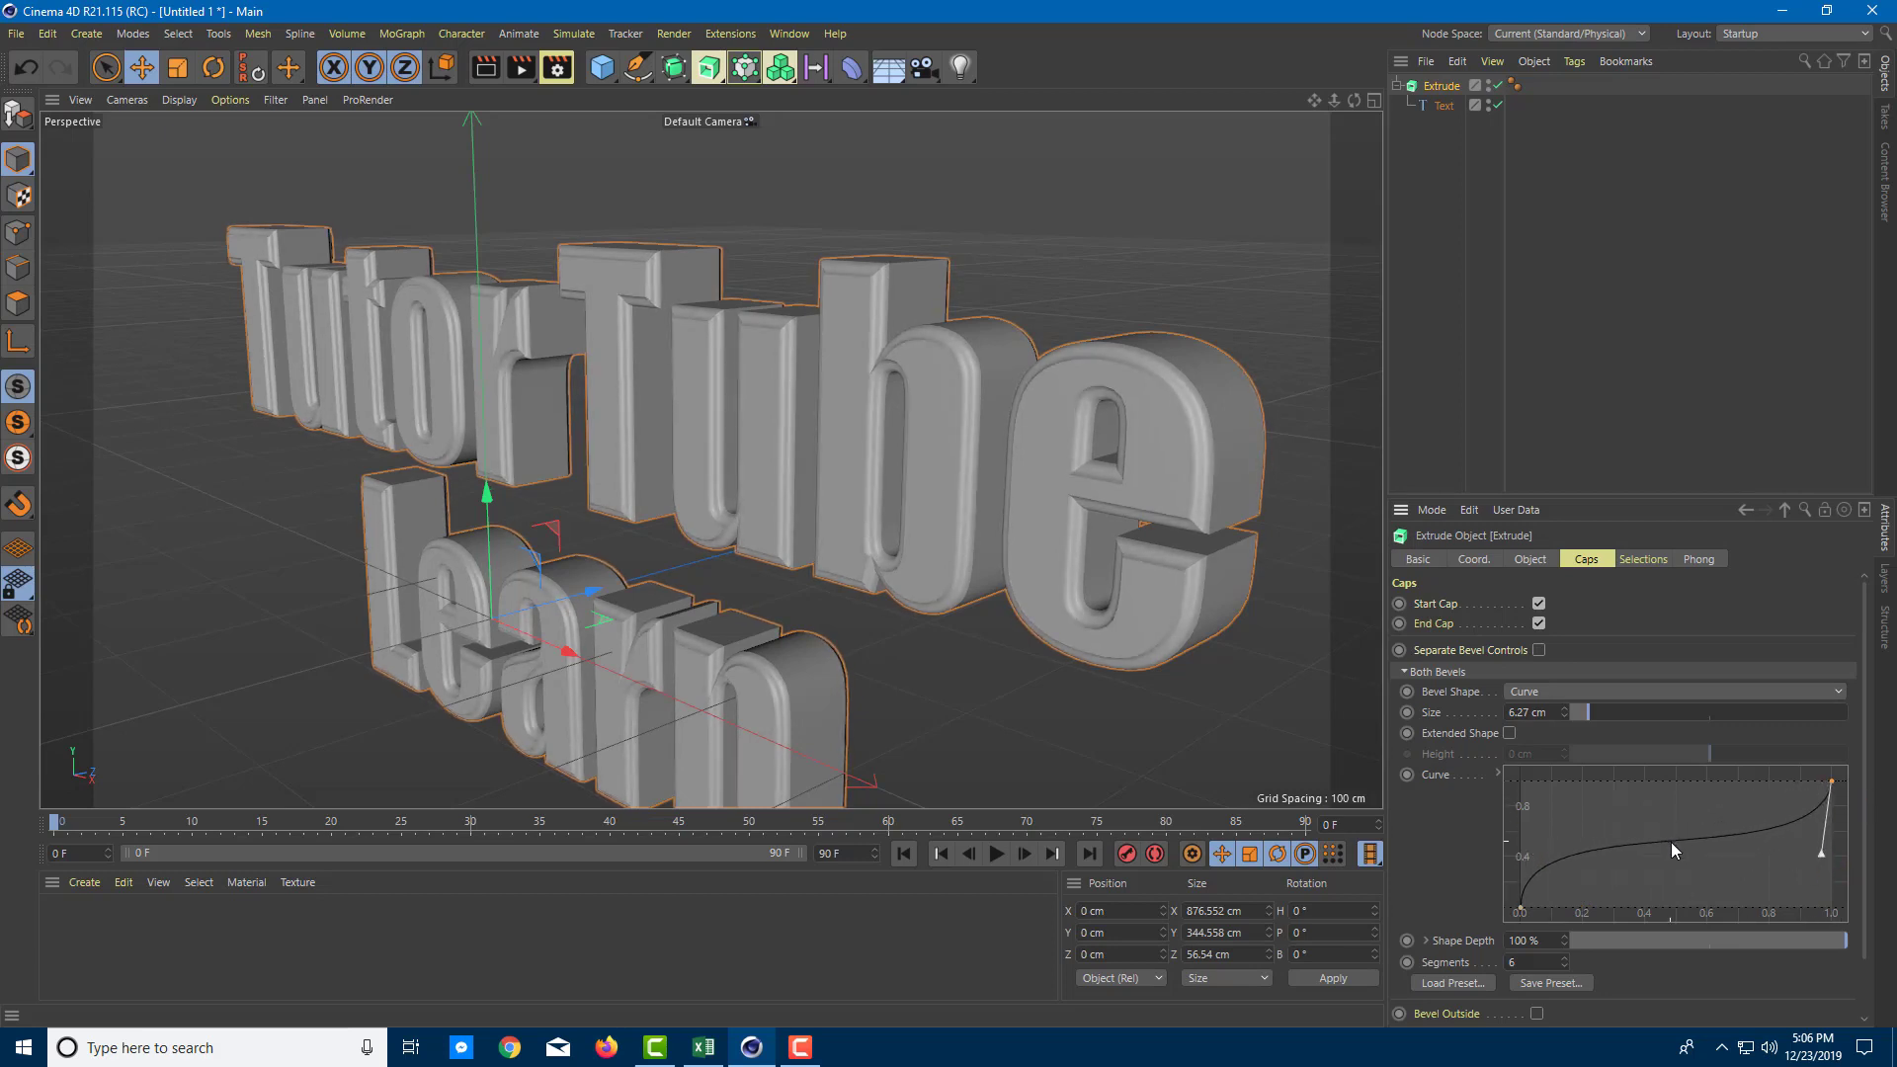
left_click_drag(1671, 849, 1680, 899, "ctrl")
left_click_drag(1662, 800, 1690, 845)
Orbit around the text to inspect the stepped bevels, then reselect the Extrude object.
left_click_drag(1186, 585, 940, 550, "alt")
left_click_drag(695, 599, 897, 490, "alt")
left_click(952, 682)
left_click(895, 490)
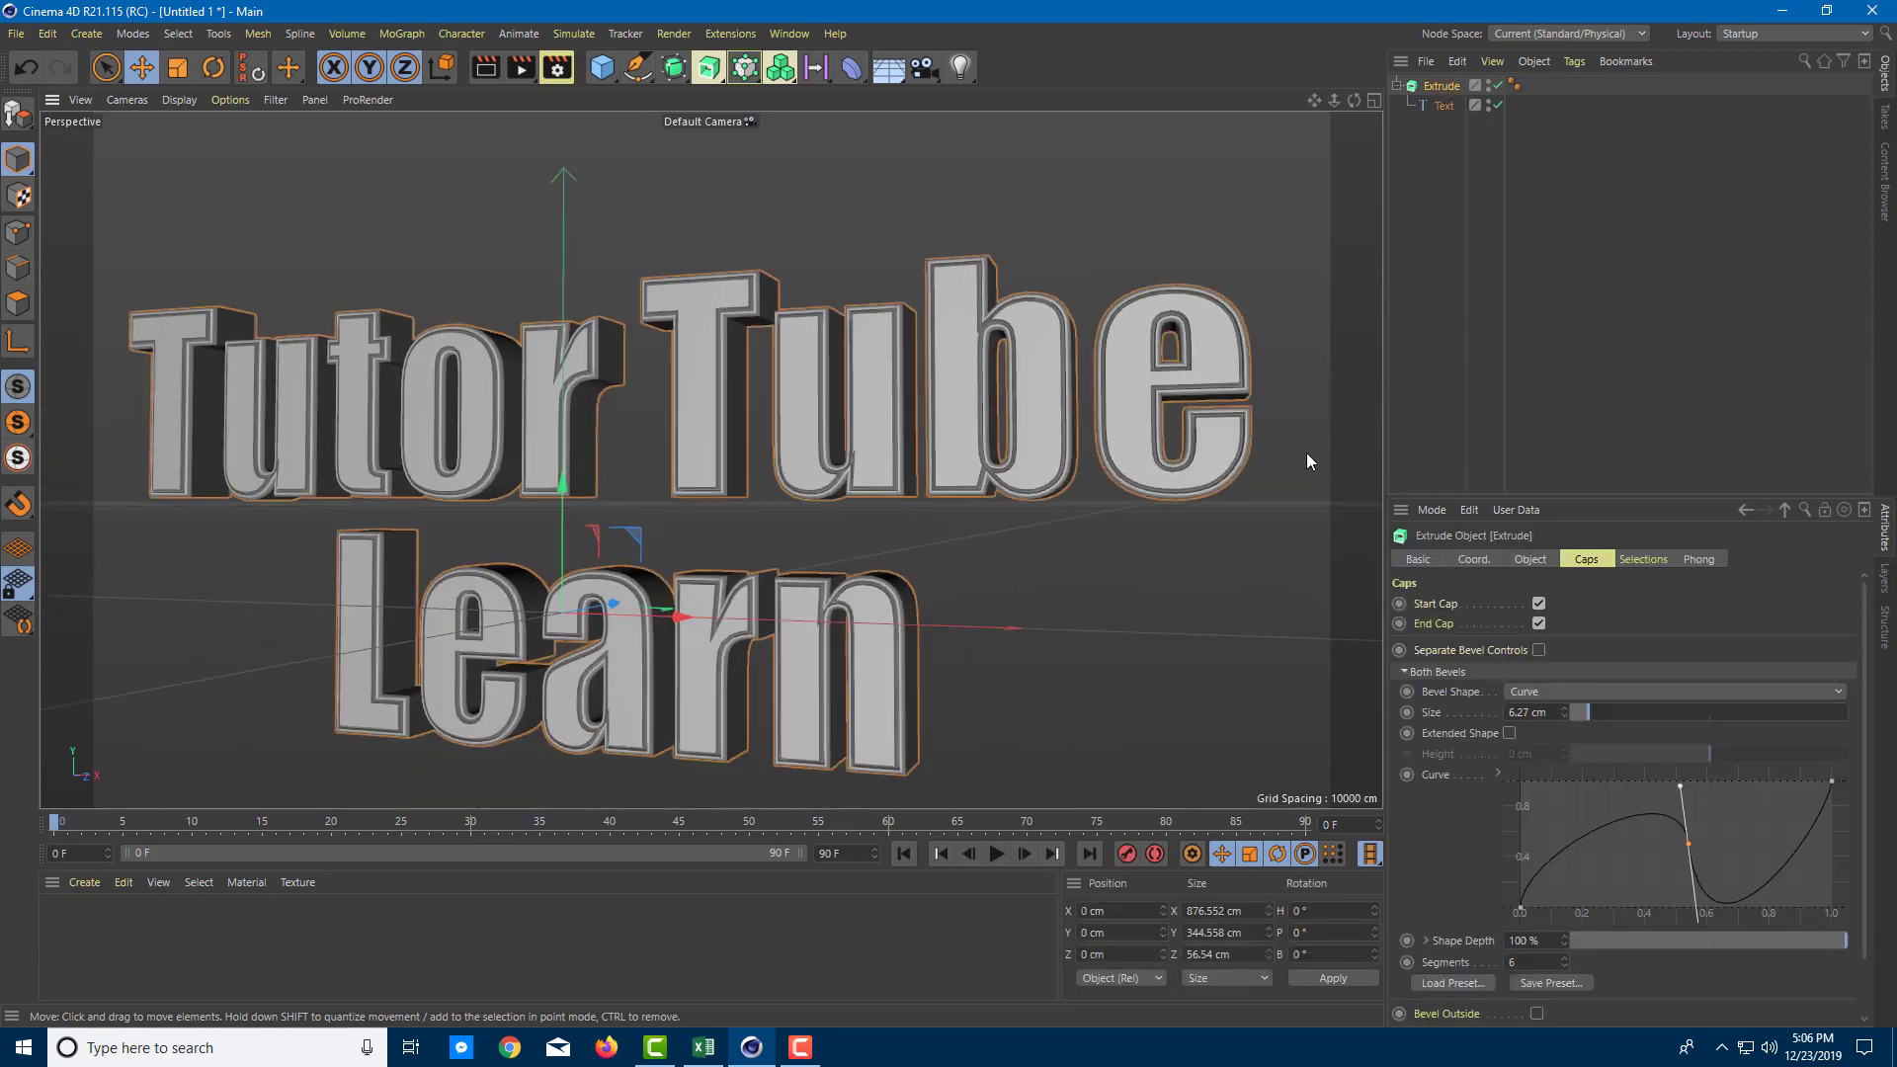
Replace 'Learn' with 'YouTube' in the Text object's second line, then reselect Extrude.
left_click(1444, 105)
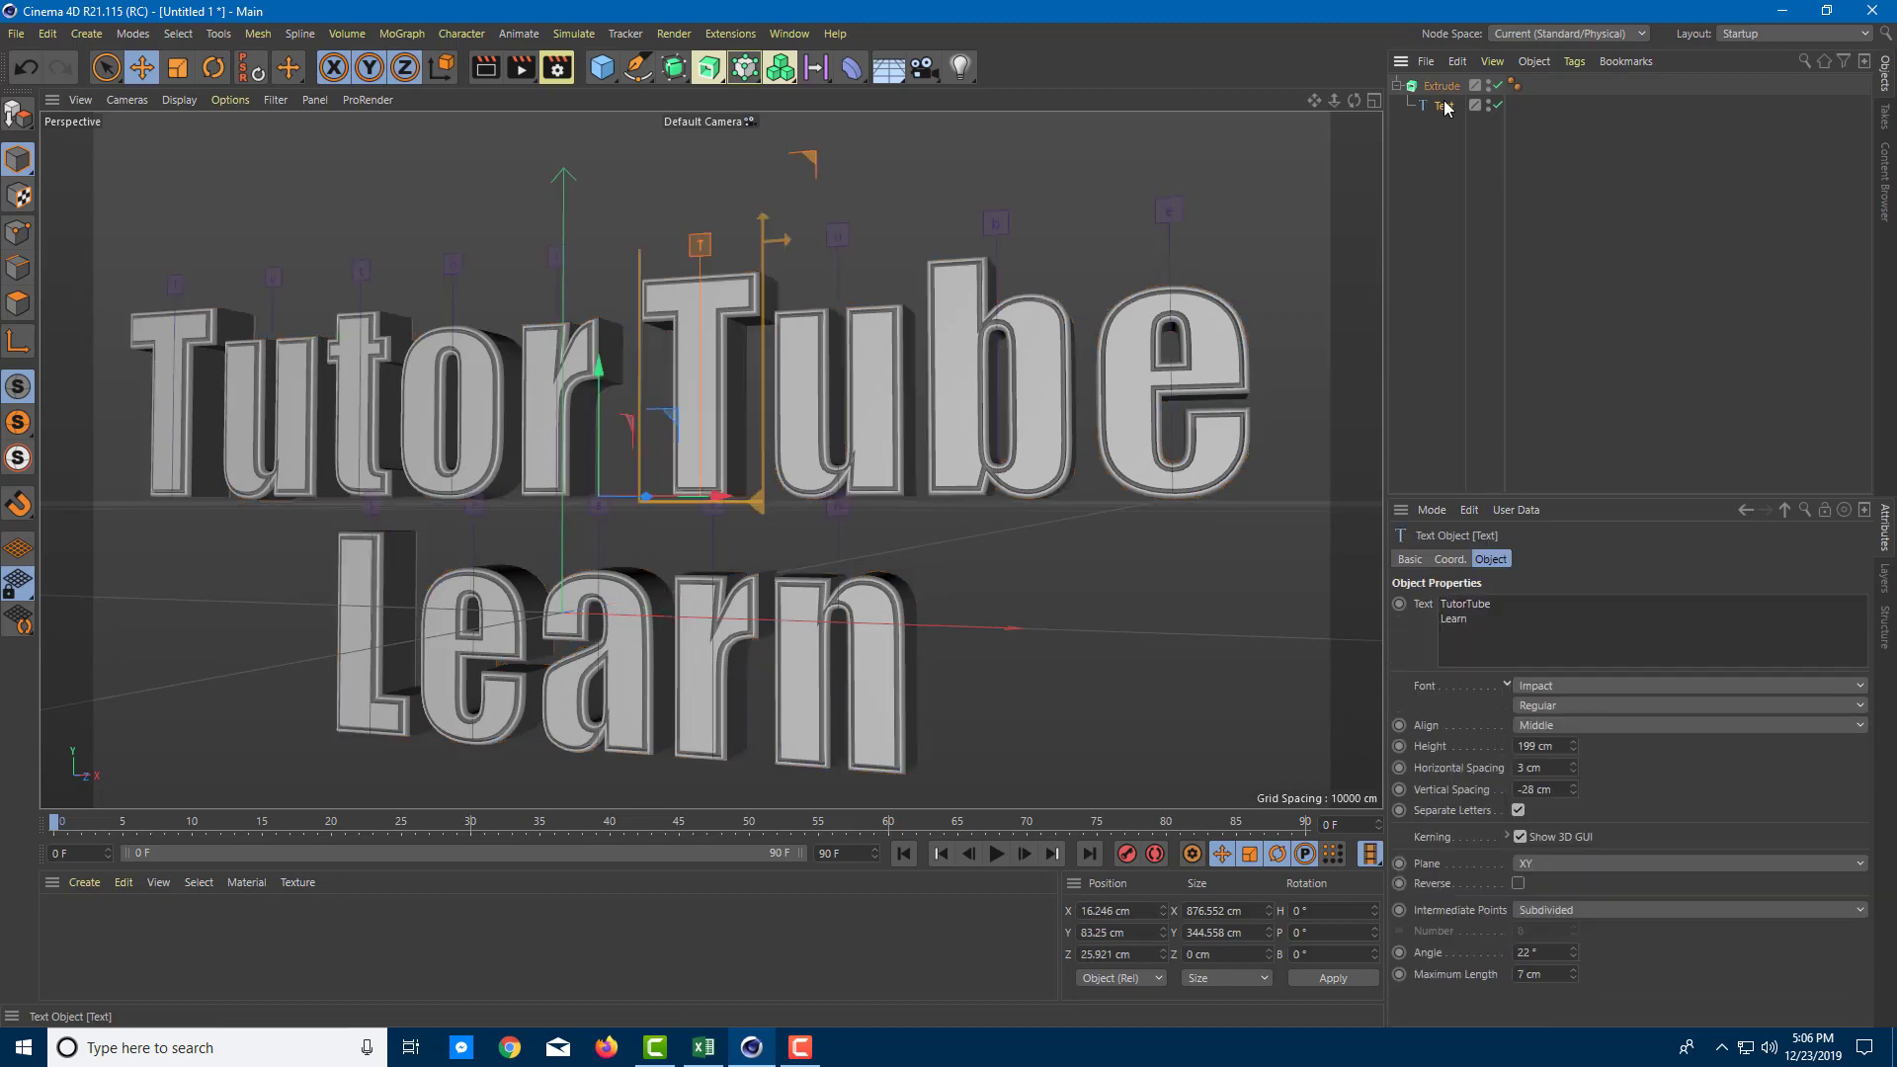
left_click(1496, 621)
key("Up")
key("BackSpace")
key("BackSpace")
type("YouTube")
left_click(1218, 559)
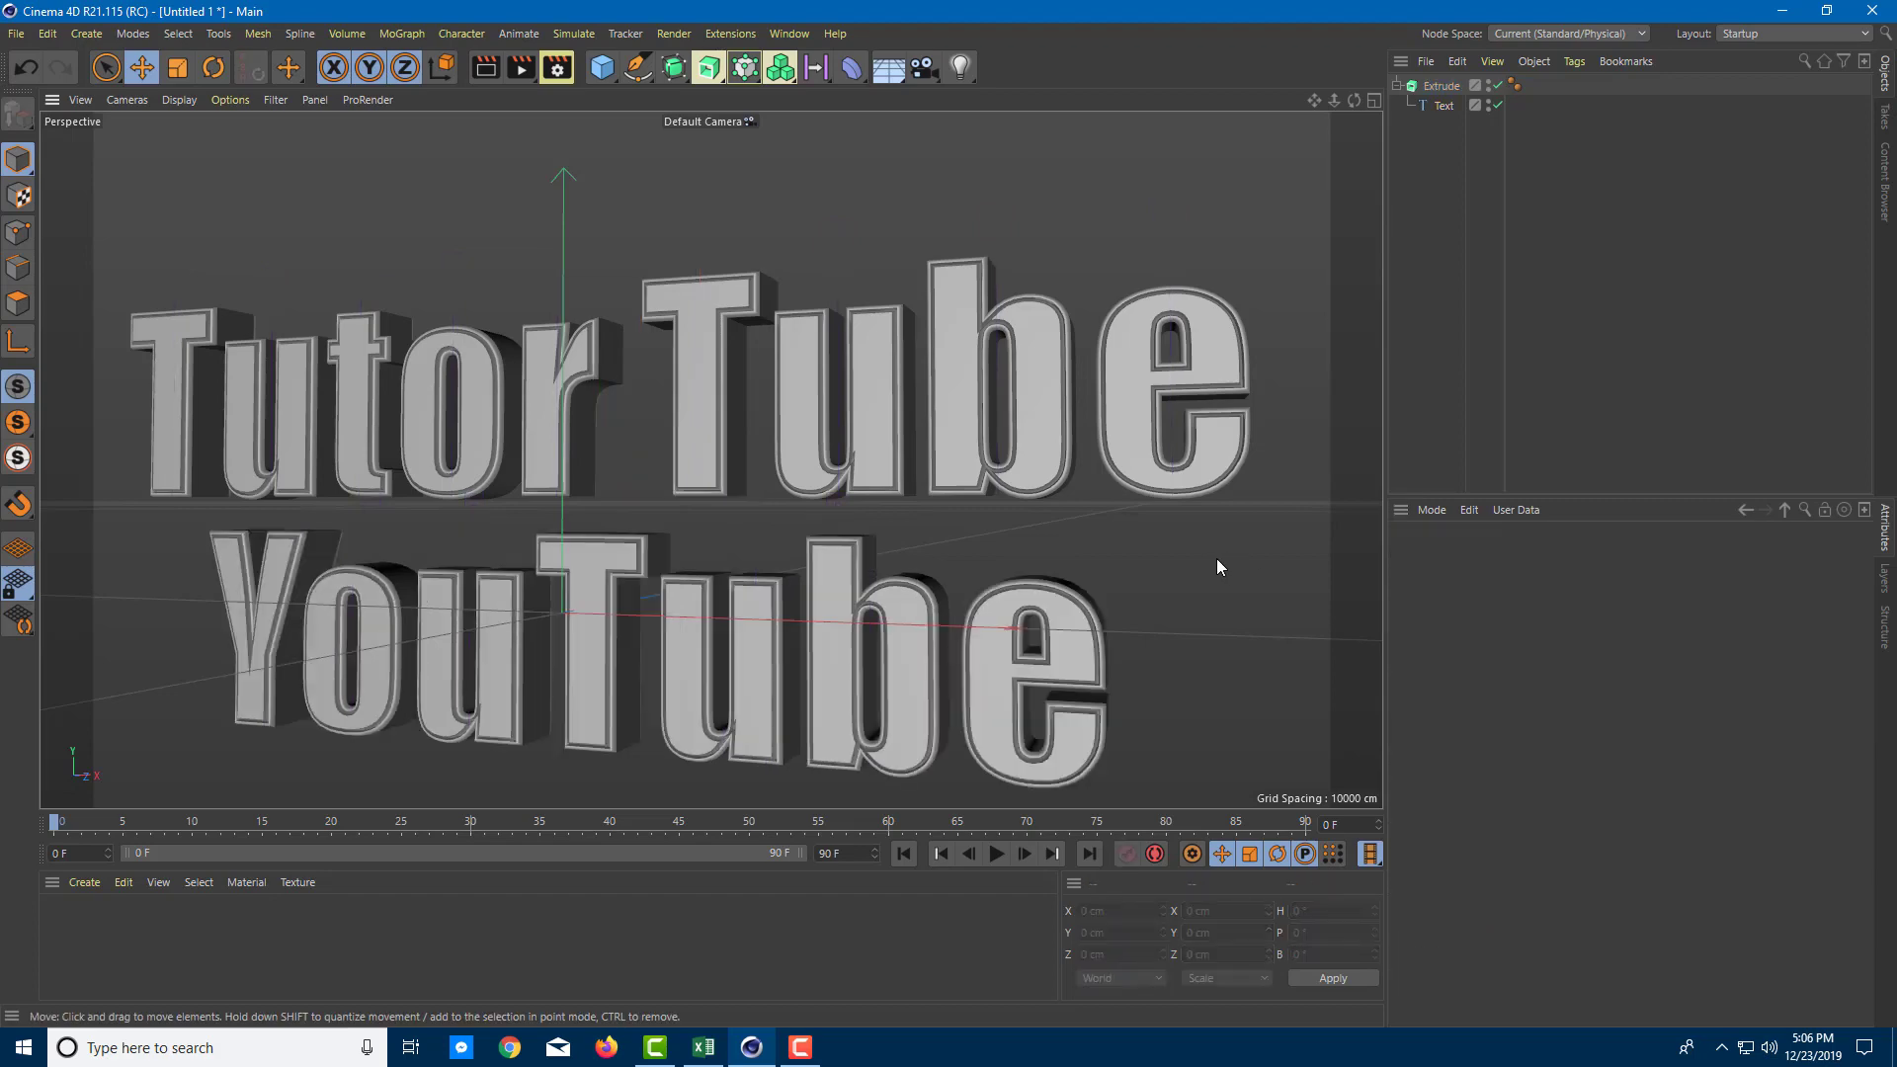
left_click(973, 629)
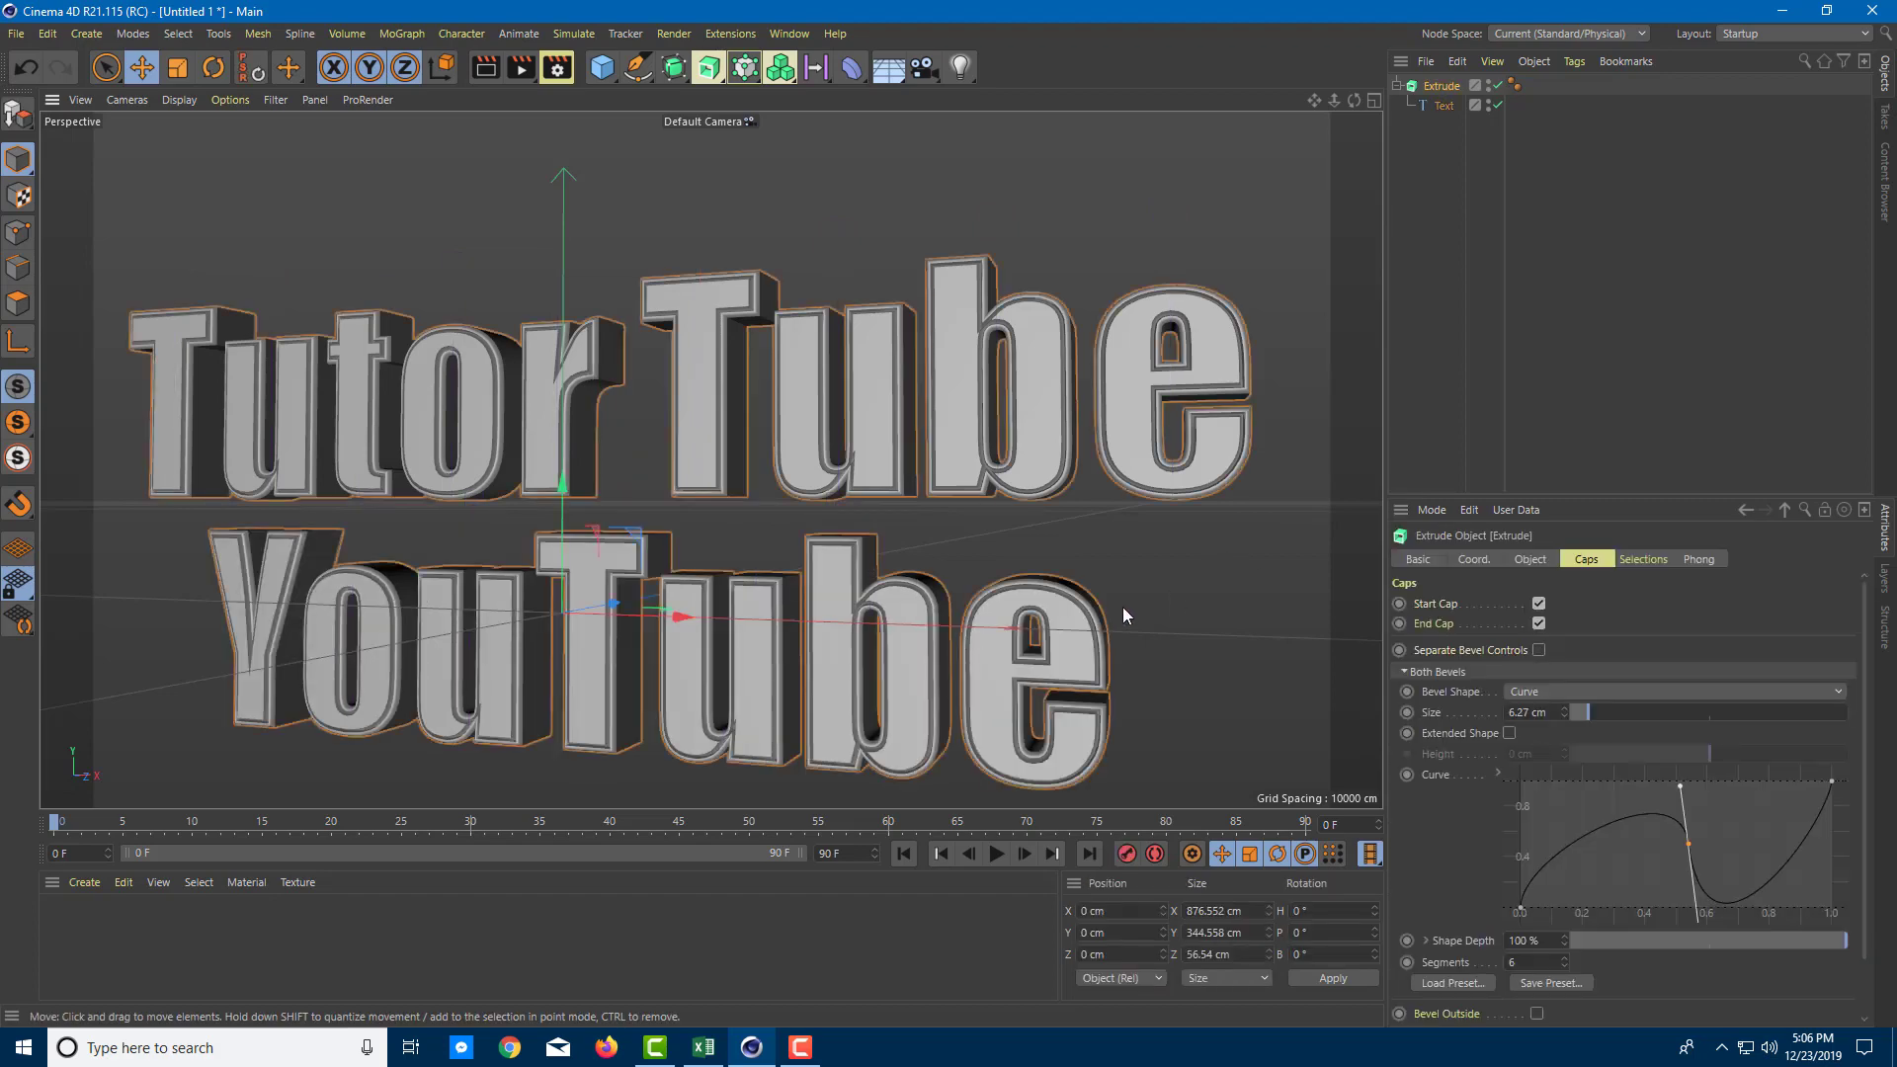
left_click_drag(1154, 587, 1176, 637, "alt")
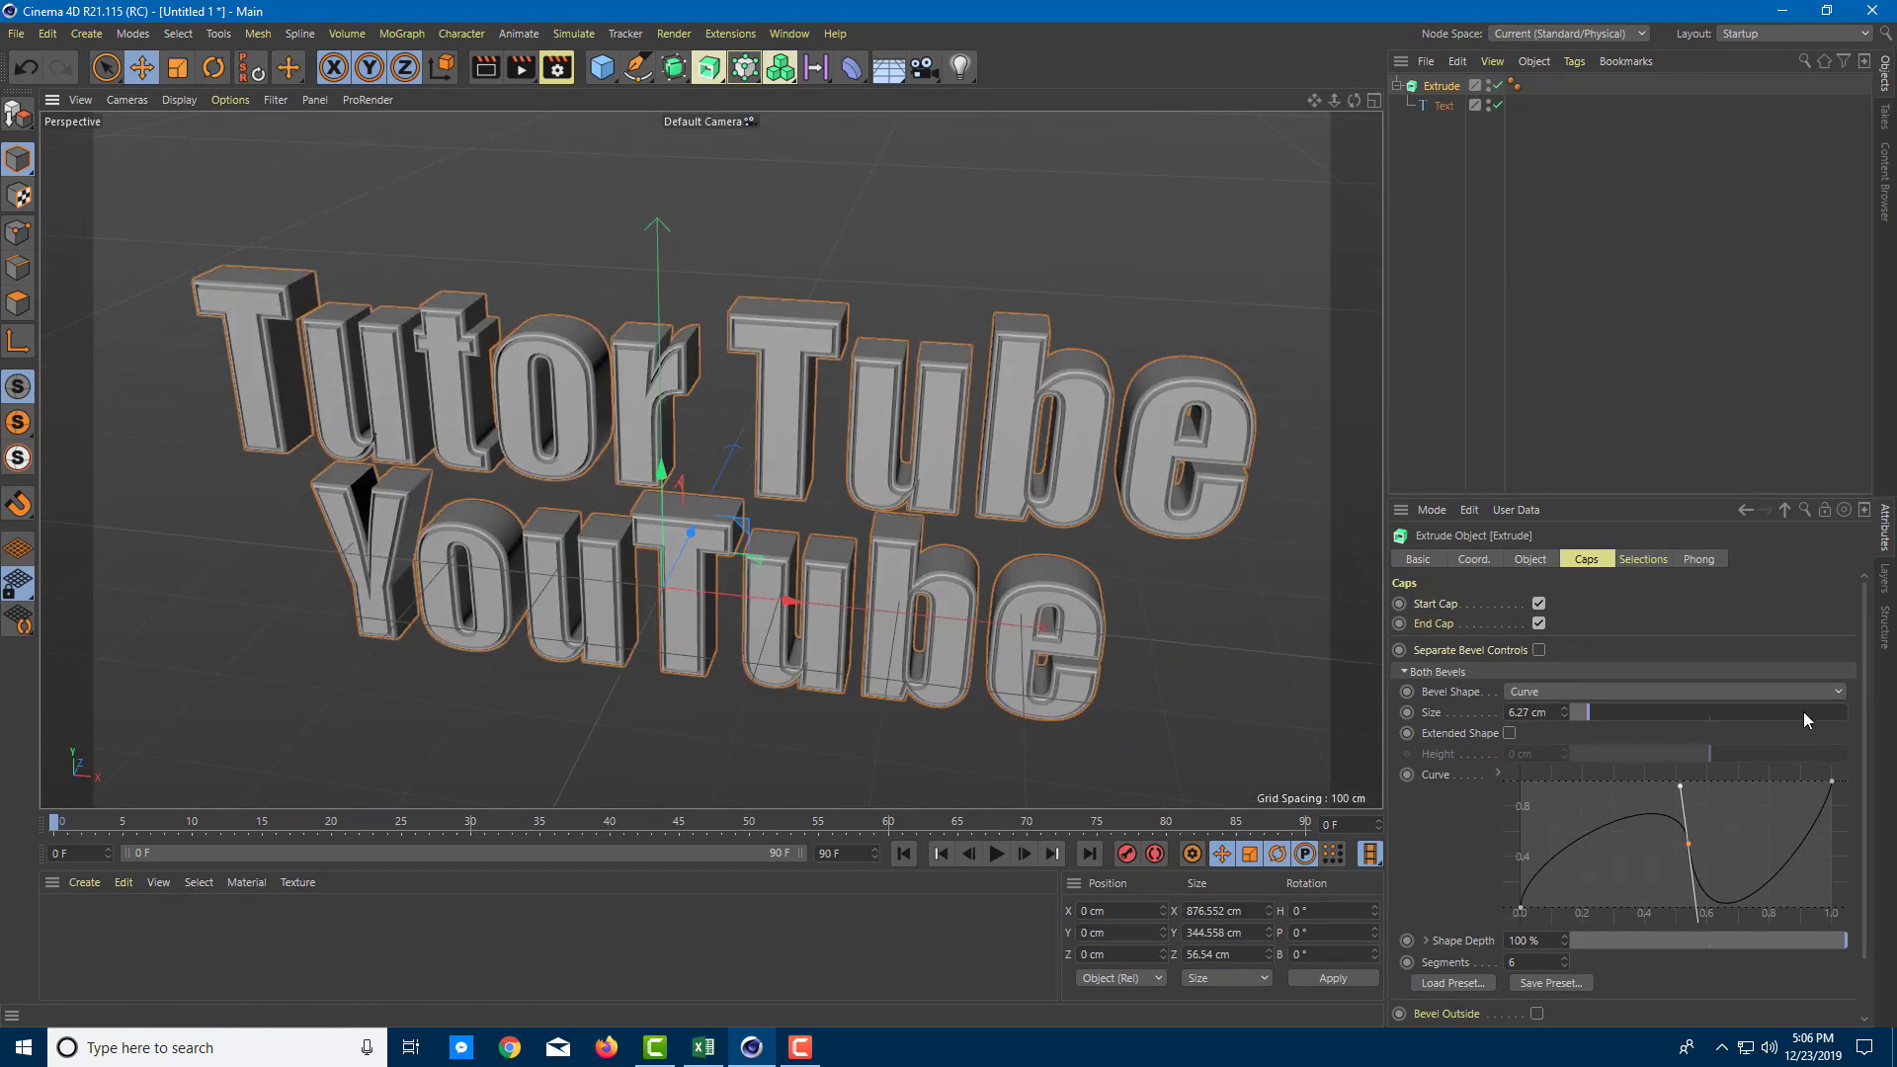